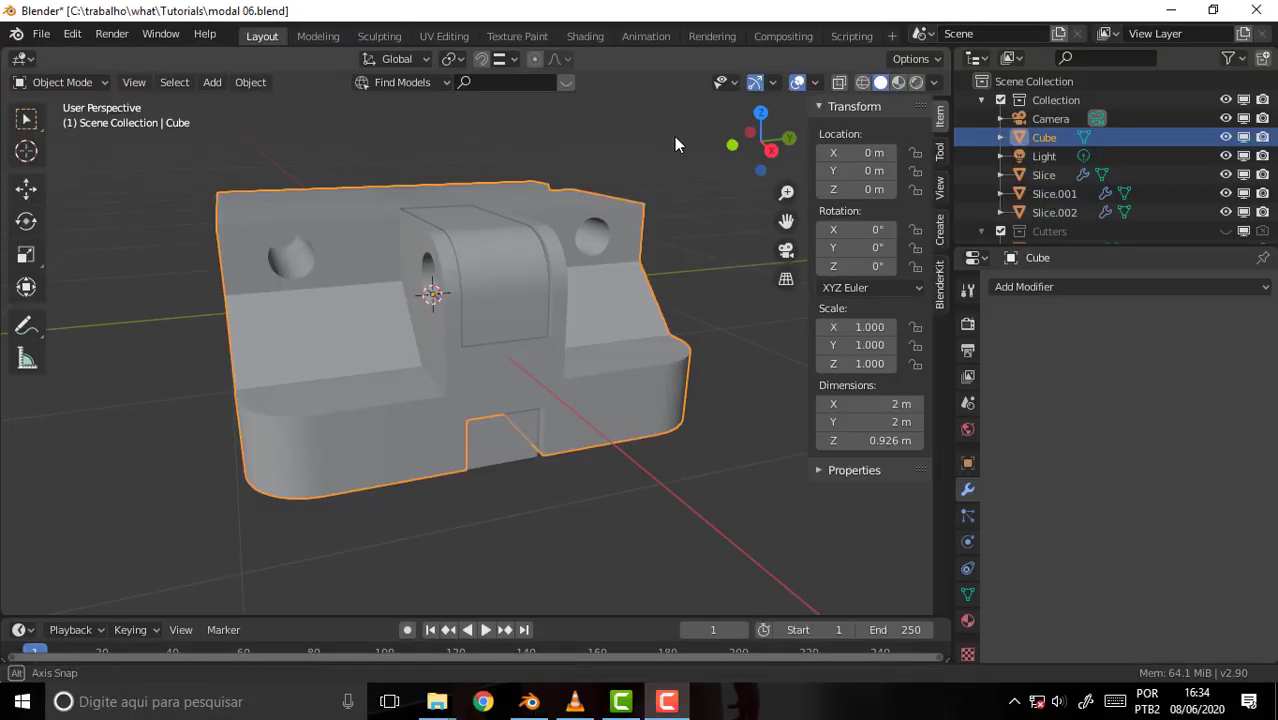
- Briefly switch the cube into Edit Mode and back to Object Mode
{"action": "mouse_move", "coordinate": [674, 137]}
{"action": "middle_mouse_down"}
{"action": "mouse_move", "coordinate": [386, 206]}
{"action": "mouse_move", "coordinate": [632, 198]}
{"action": "mouse_move", "coordinate": [715, 163]}
{"action": "mouse_move", "coordinate": [665, 169]}
{"action": "mouse_move", "coordinate": [696, 135]}
{"action": "mouse_move", "coordinate": [672, 159]}
{"action": "middle_mouse_up"}
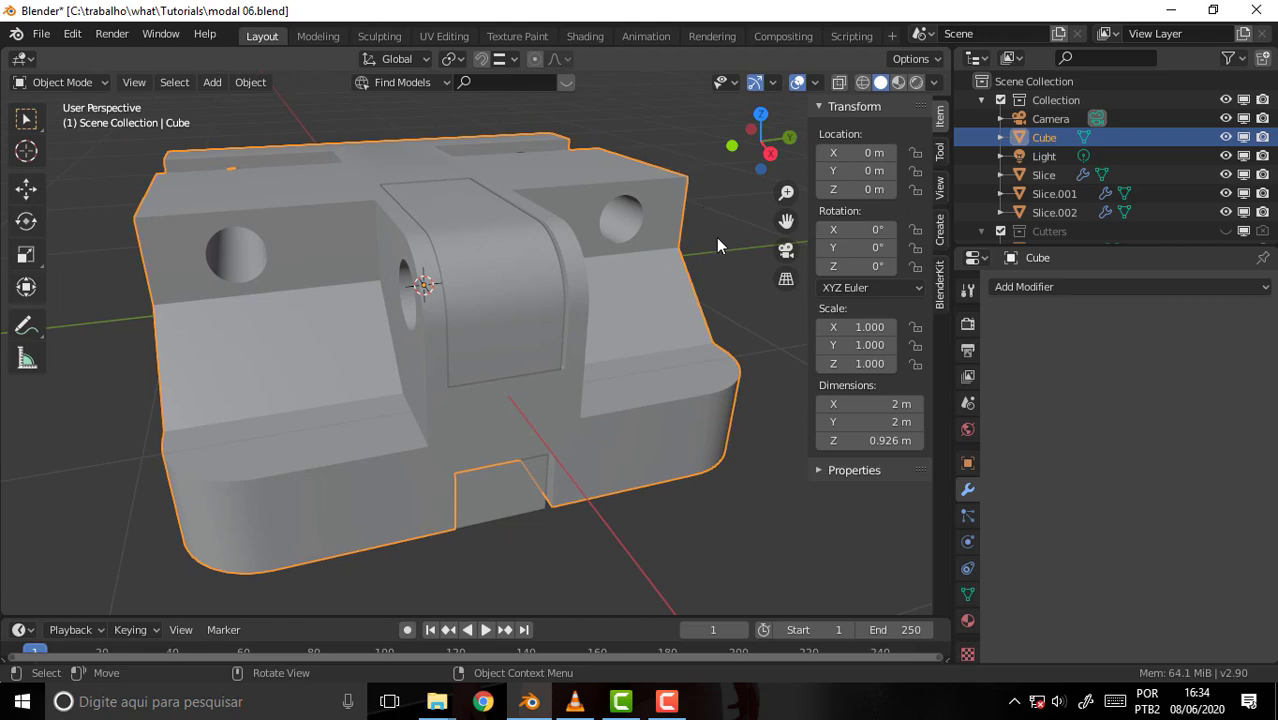
{"action": "left_click", "coordinate": [60, 82]}
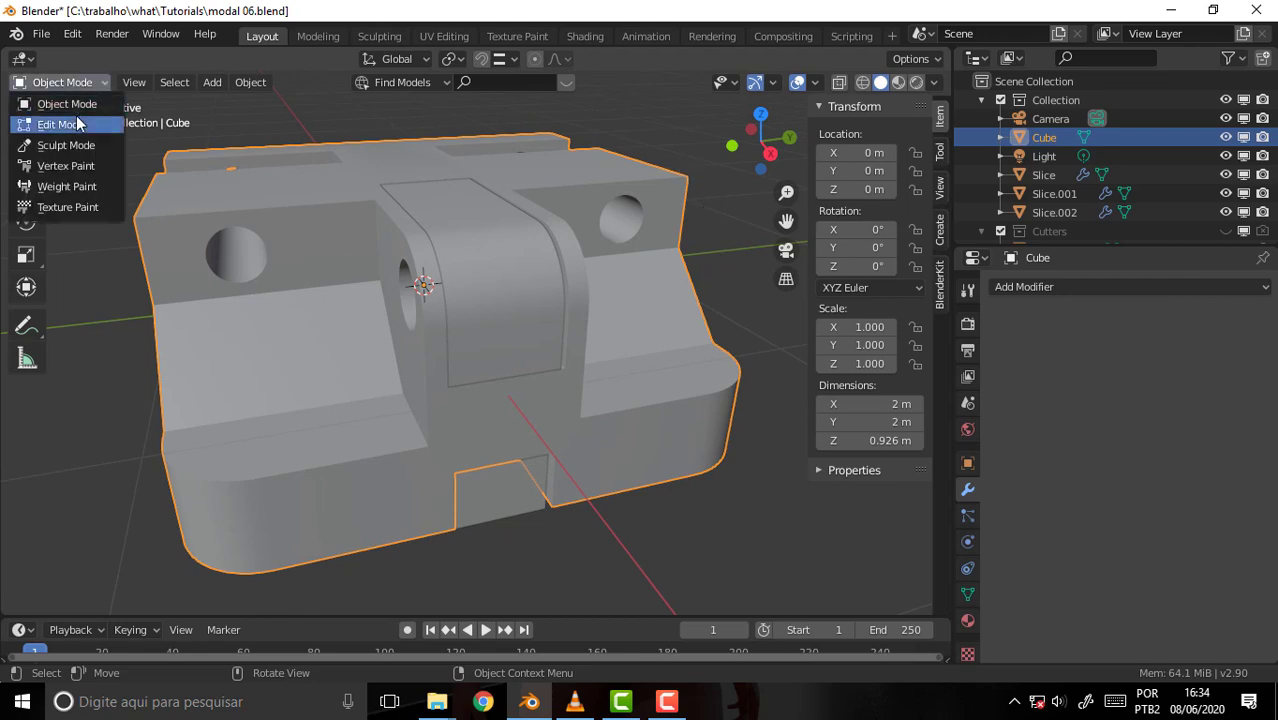
{"action": "left_click", "coordinate": [62, 122]}
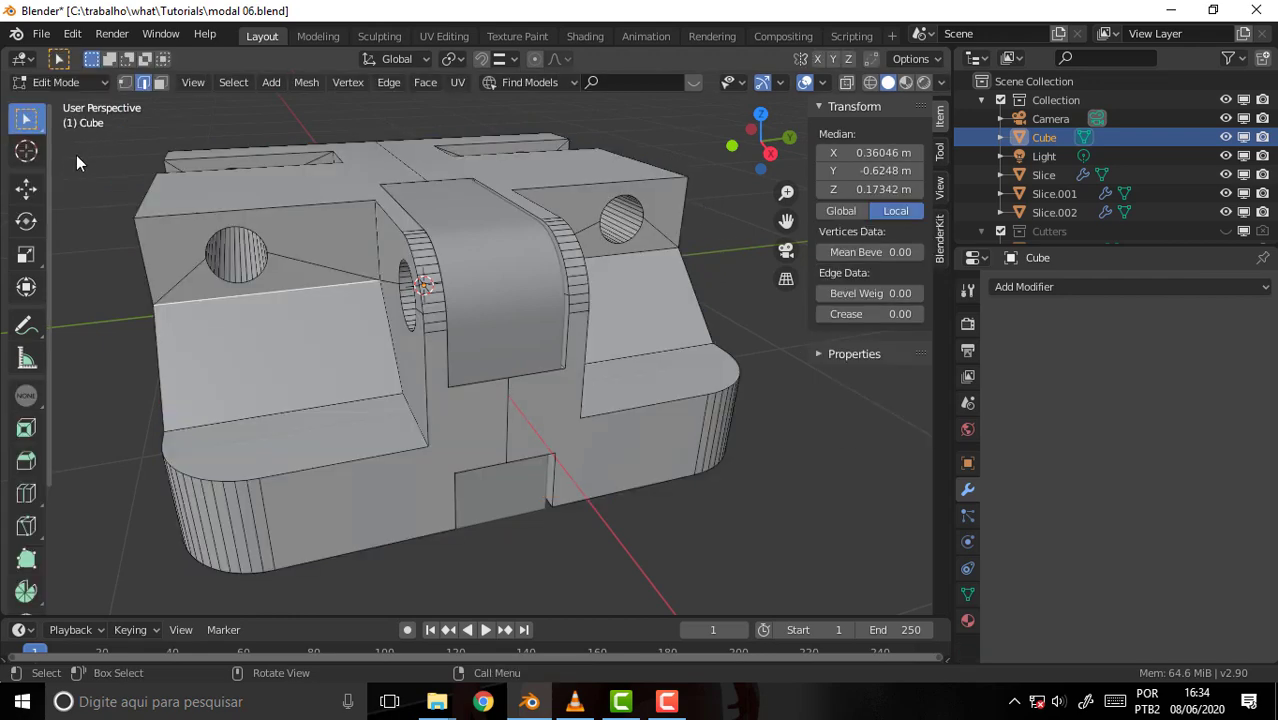
{"action": "left_click", "coordinate": [72, 86]}
{"action": "left_click", "coordinate": [71, 104]}
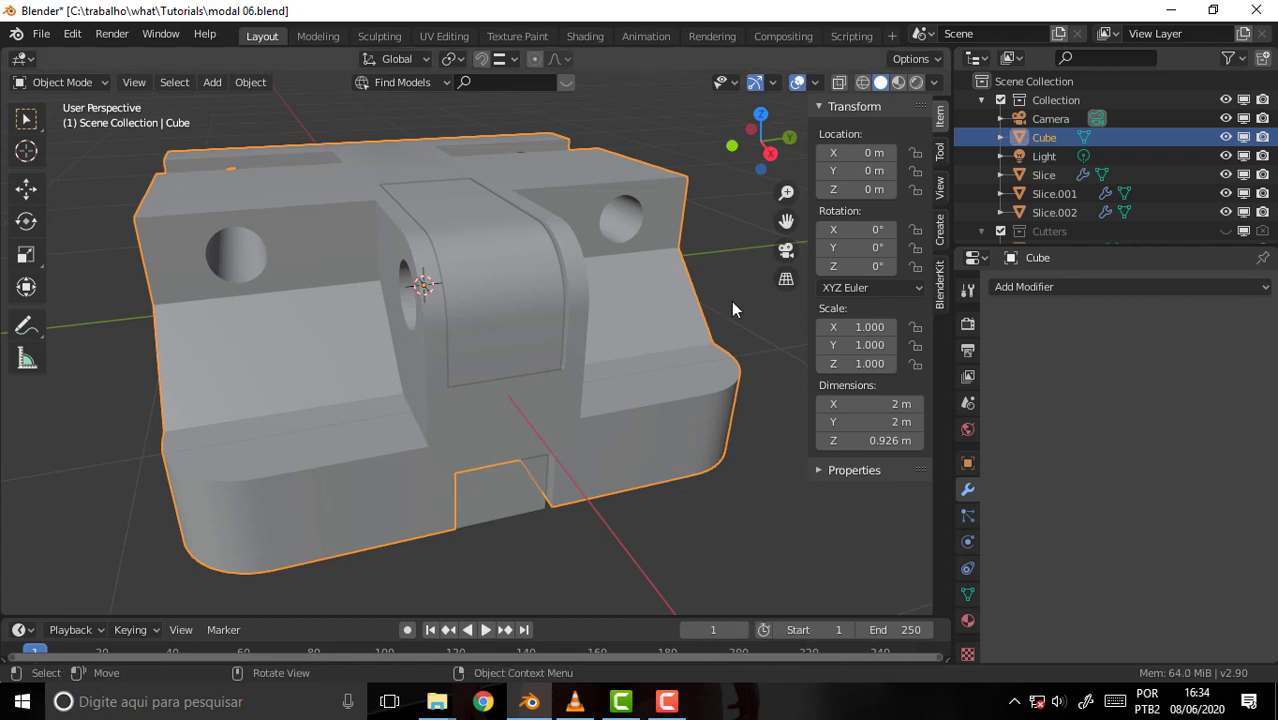
{"action": "mouse_move", "coordinate": [731, 301]}
{"action": "middle_mouse_down"}
{"action": "mouse_move", "coordinate": [680, 318]}
{"action": "mouse_move", "coordinate": [727, 295]}
{"action": "middle_mouse_up"}
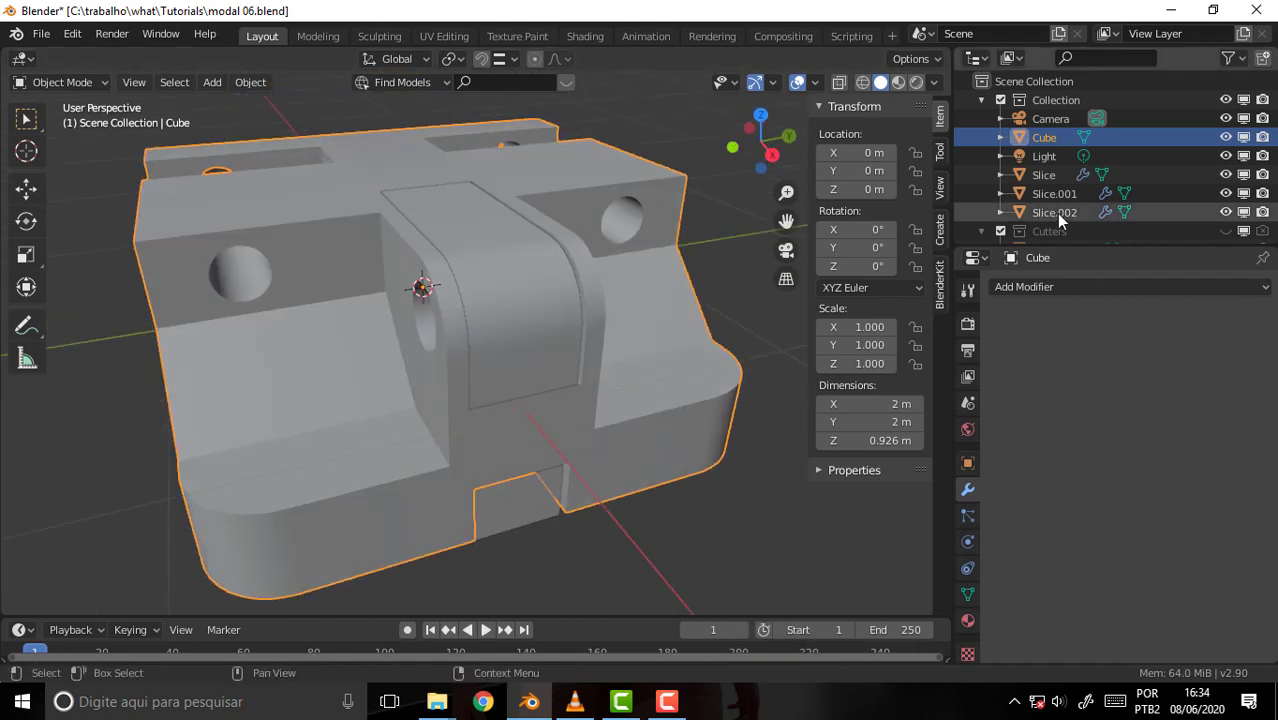
- Apply both Boolean and Boolean.001 modifiers on Slice.002
{"action": "left_click", "coordinate": [533, 305]}
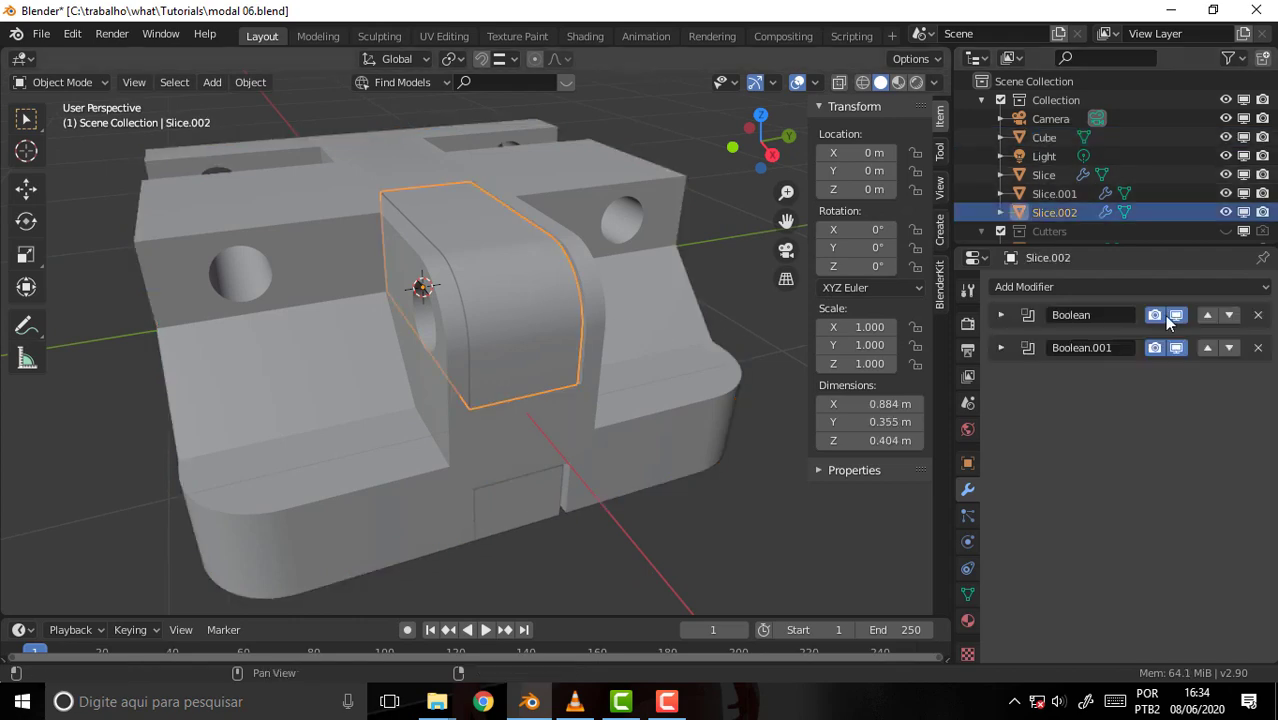
{"action": "left_click", "coordinate": [999, 316]}
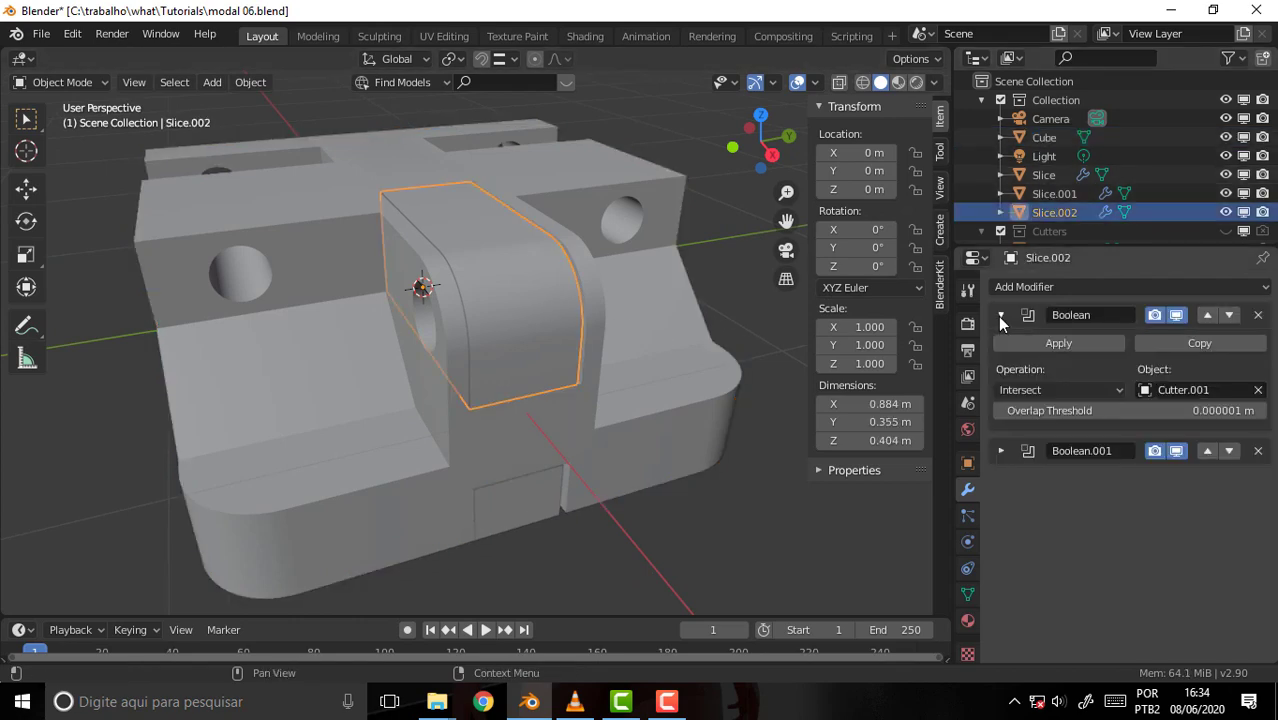
{"action": "left_click", "coordinate": [1060, 343]}
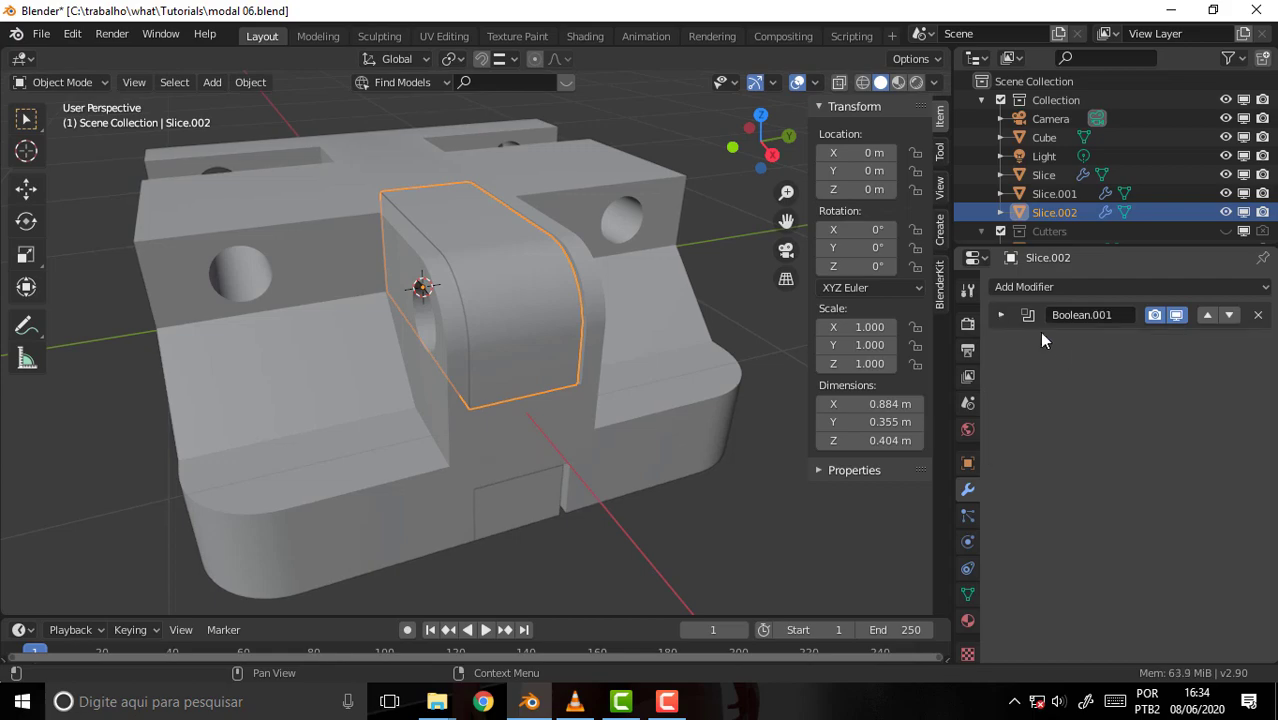
{"action": "left_click", "coordinate": [1004, 316]}
{"action": "left_click", "coordinate": [1065, 343]}
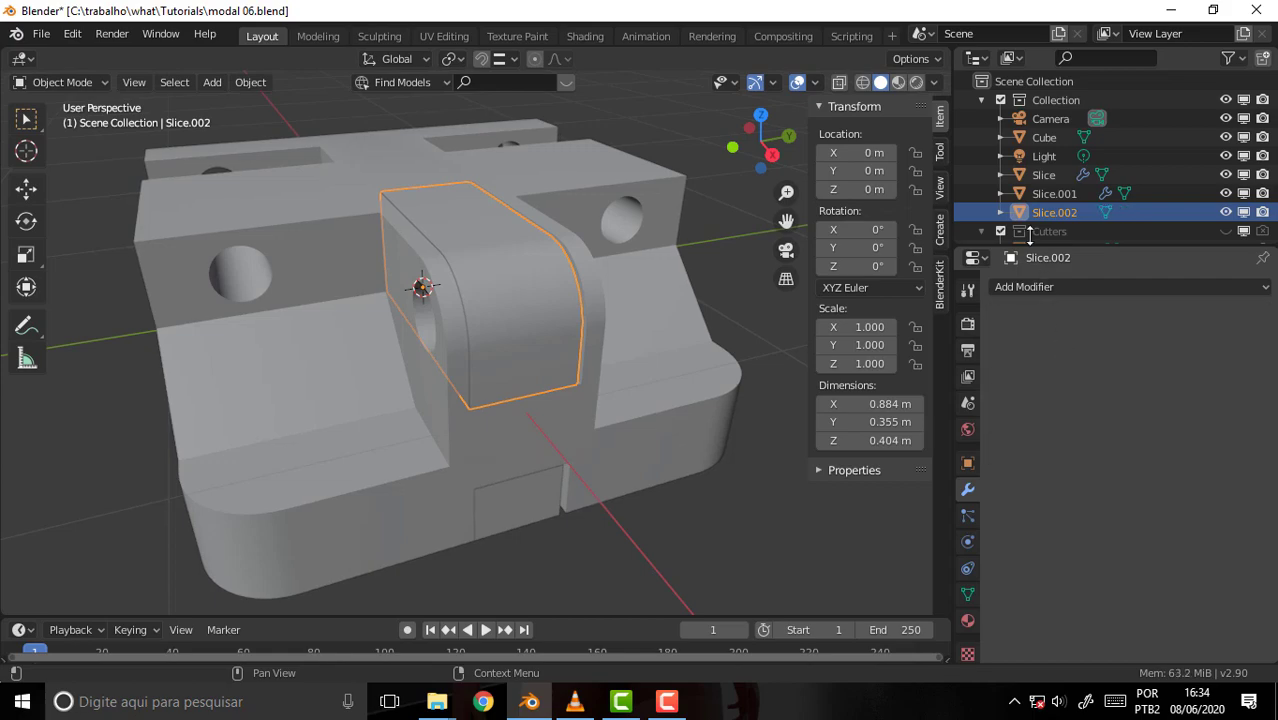
- Apply Boolean and Boolean.001 on Slice.001, then enlarge the Outliner
{"action": "left_click", "coordinate": [520, 483]}
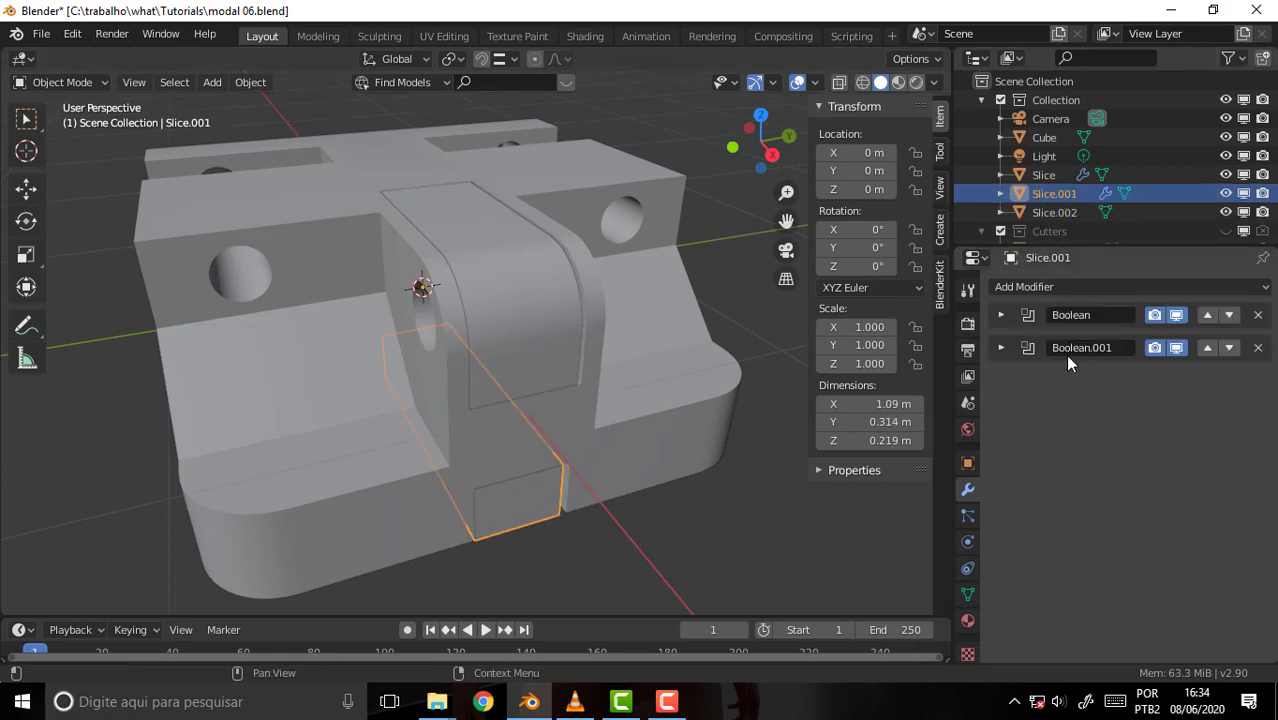
{"action": "left_click", "coordinate": [1001, 315]}
{"action": "left_click", "coordinate": [1045, 343]}
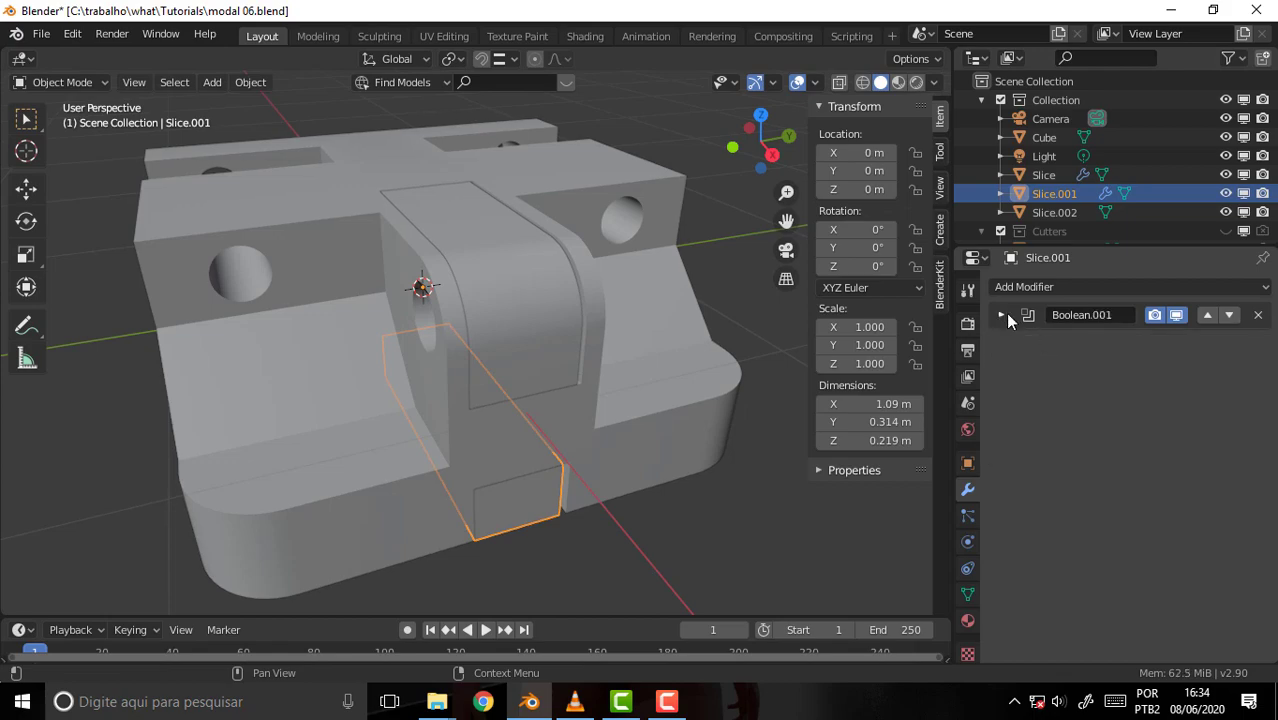
{"action": "left_click", "coordinate": [1002, 315]}
{"action": "left_click", "coordinate": [1050, 346]}
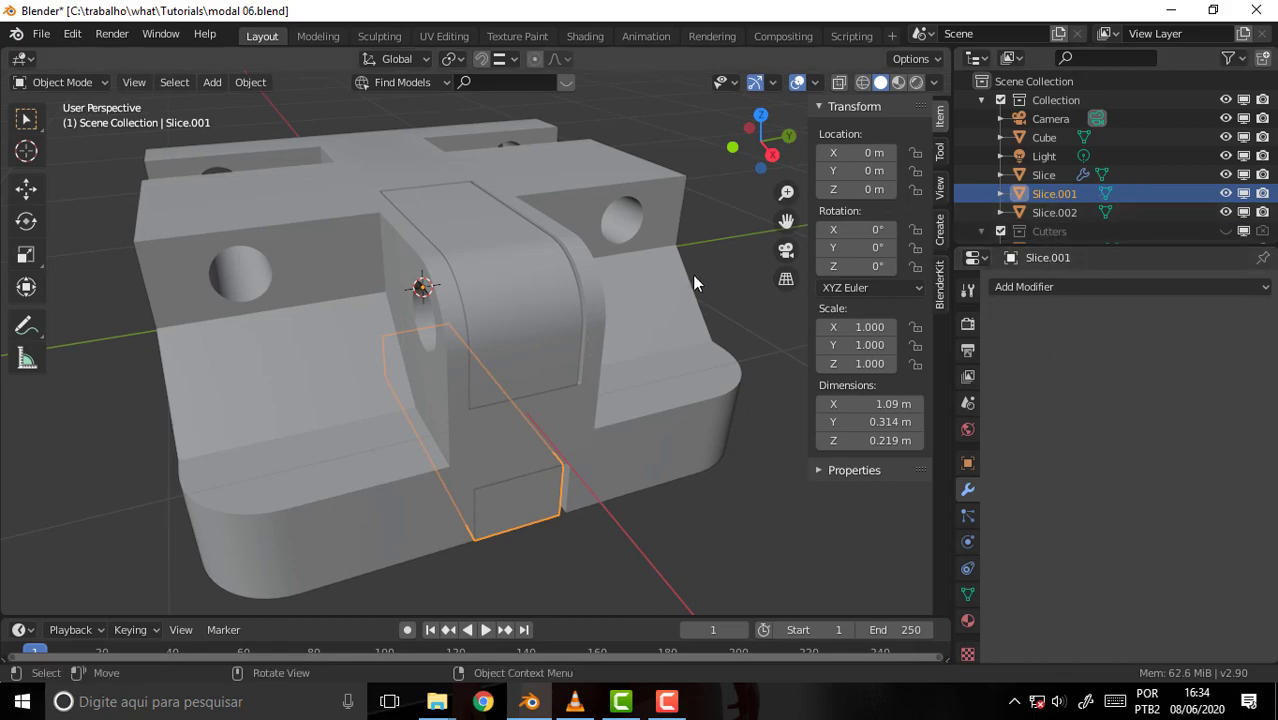
{"action": "mouse_move", "coordinate": [692, 274]}
{"action": "middle_mouse_down"}
{"action": "mouse_move", "coordinate": [608, 260]}
{"action": "mouse_move", "coordinate": [720, 250]}
{"action": "middle_mouse_up"}
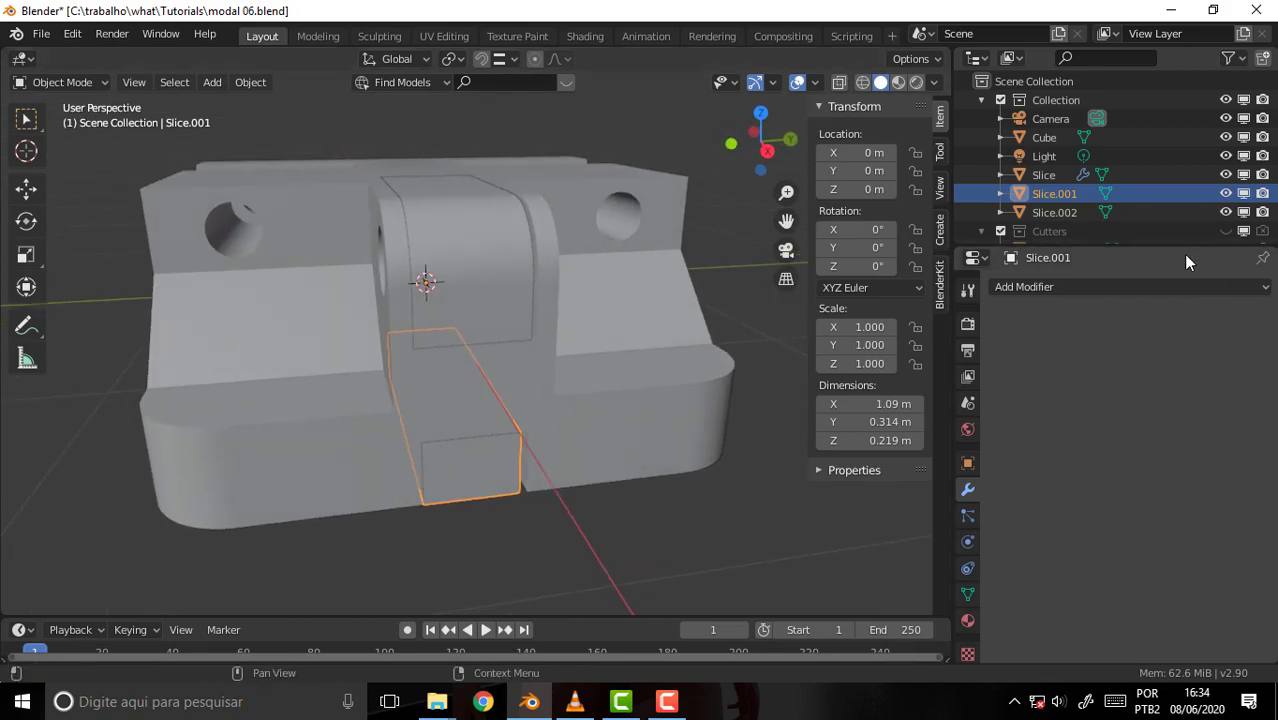
{"action": "left_click_drag", "start_coordinate": [1178, 247], "coordinate": [1178, 384]}
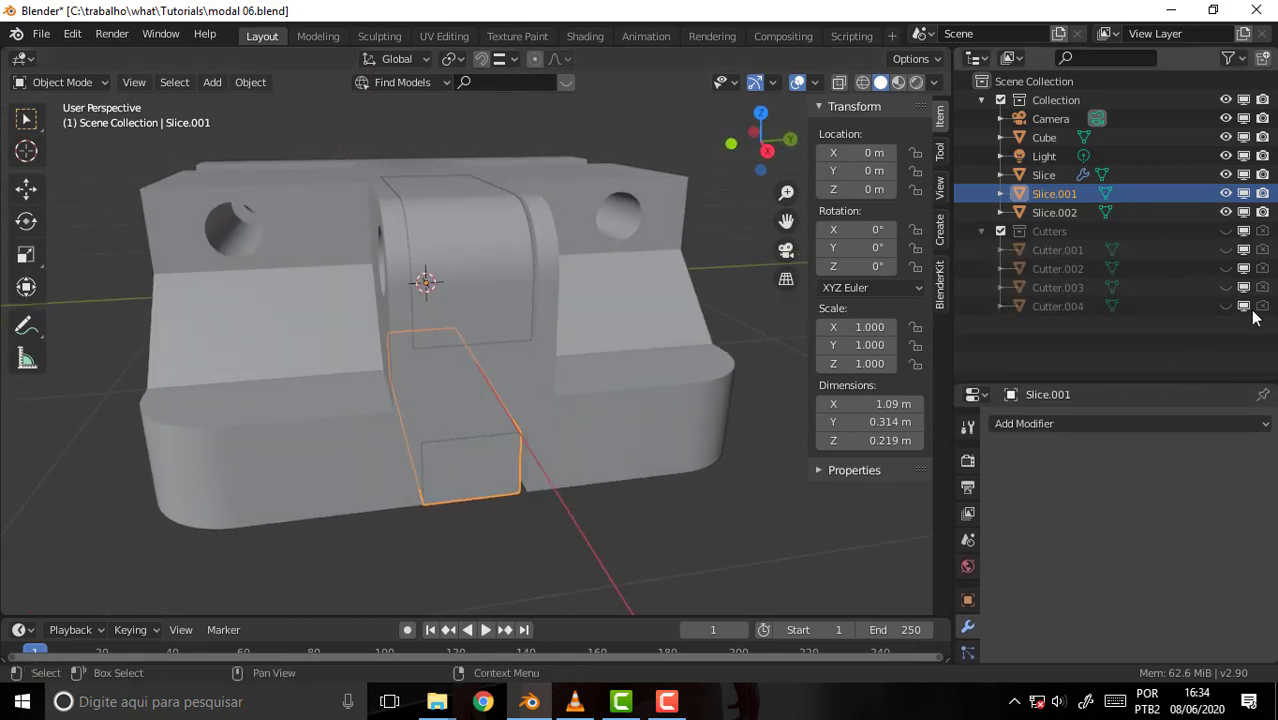
- Unhide the Cutters collection and delete Cutter.001
{"action": "left_click", "coordinate": [1226, 232]}
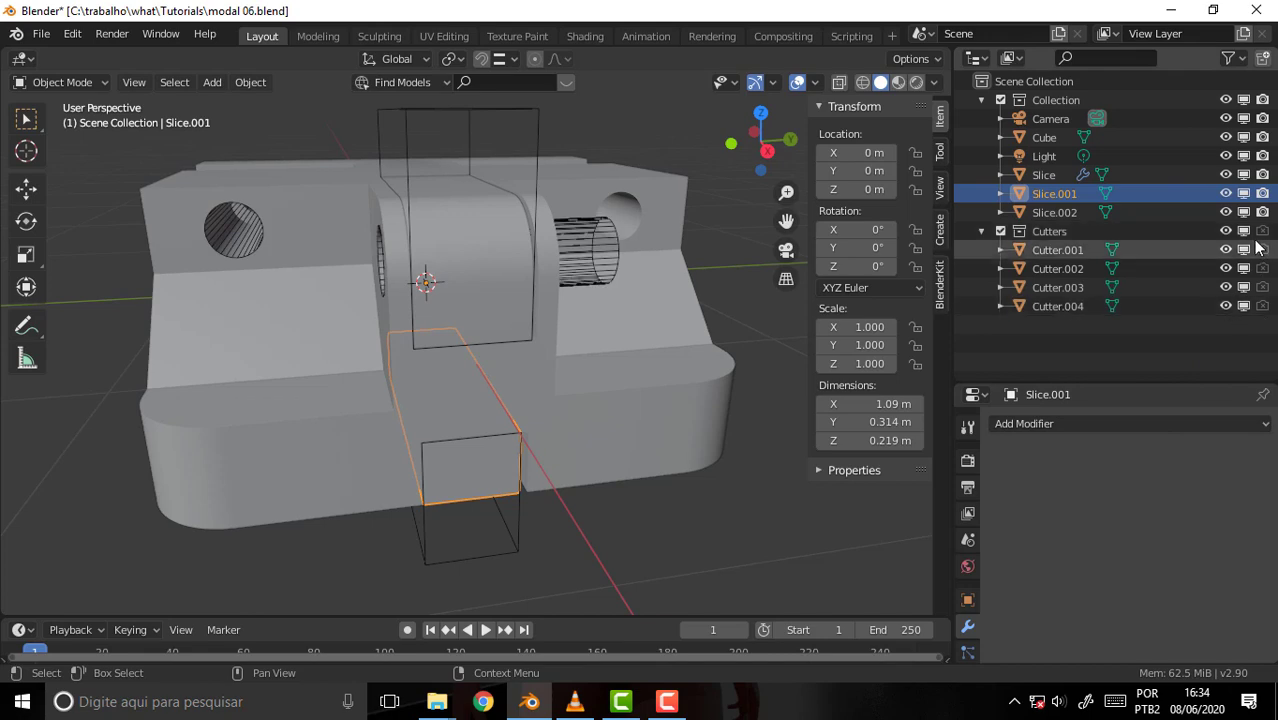
{"action": "left_click_drag", "start_coordinate": [1262, 231], "coordinate": [1262, 310]}
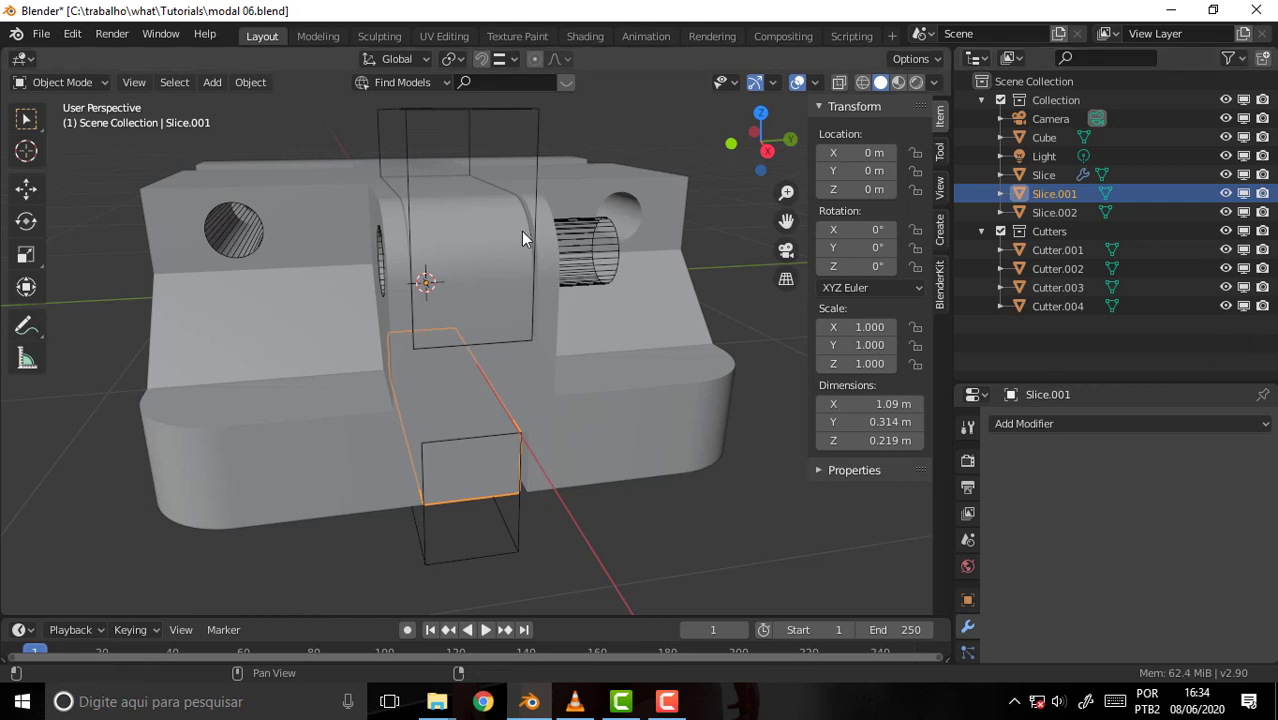
{"action": "left_click", "coordinate": [535, 124]}
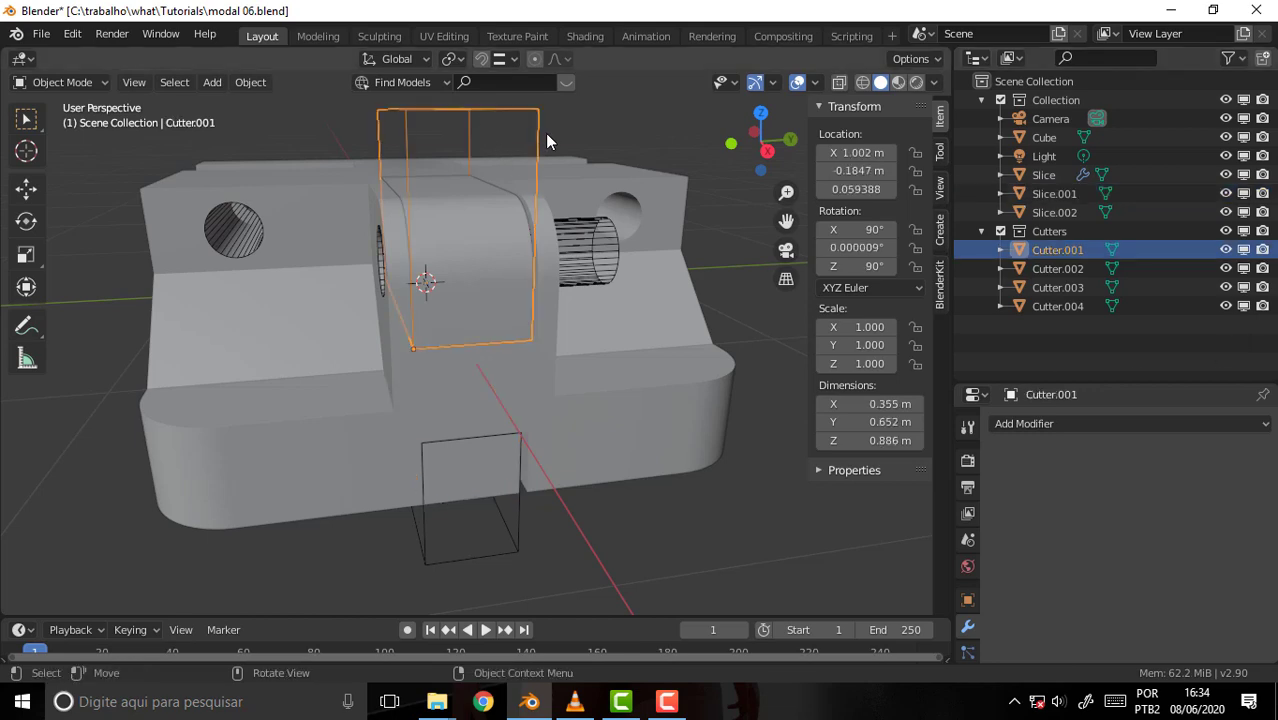
{"action": "key", "text": "Delete"}
- Delete Cutter.002, then undo to restore it
{"action": "left_click", "coordinate": [520, 528]}
{"action": "key", "text": "Delete"}
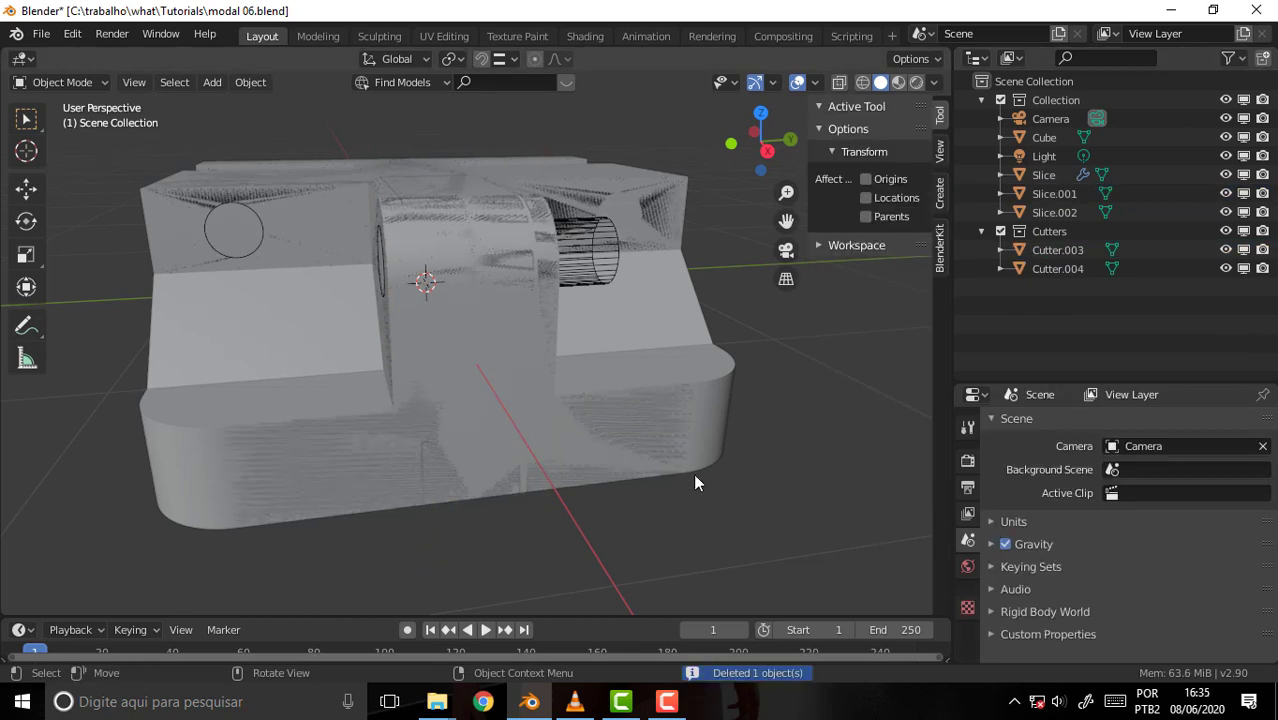
{"action": "key", "text": "ctrl+z"}
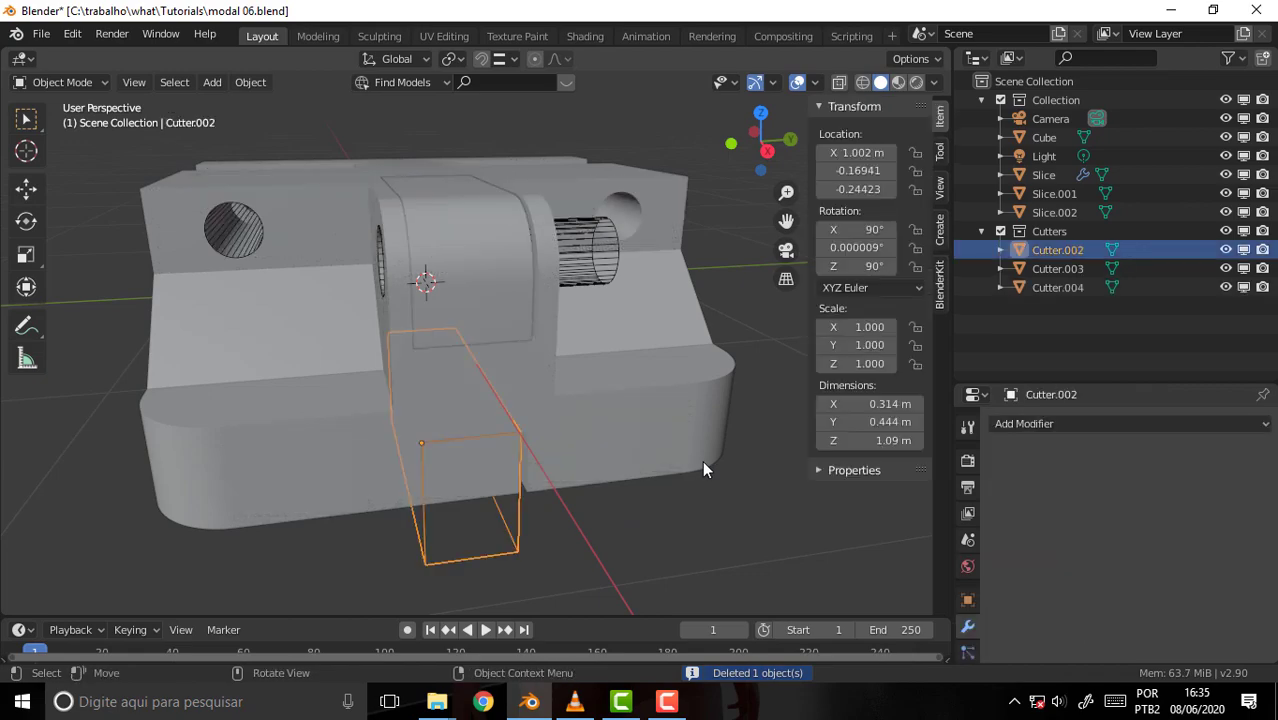
{"action": "mouse_move", "coordinate": [704, 462]}
{"action": "middle_mouse_down"}
{"action": "mouse_move", "coordinate": [574, 463]}
{"action": "mouse_move", "coordinate": [679, 463]}
{"action": "middle_mouse_up"}
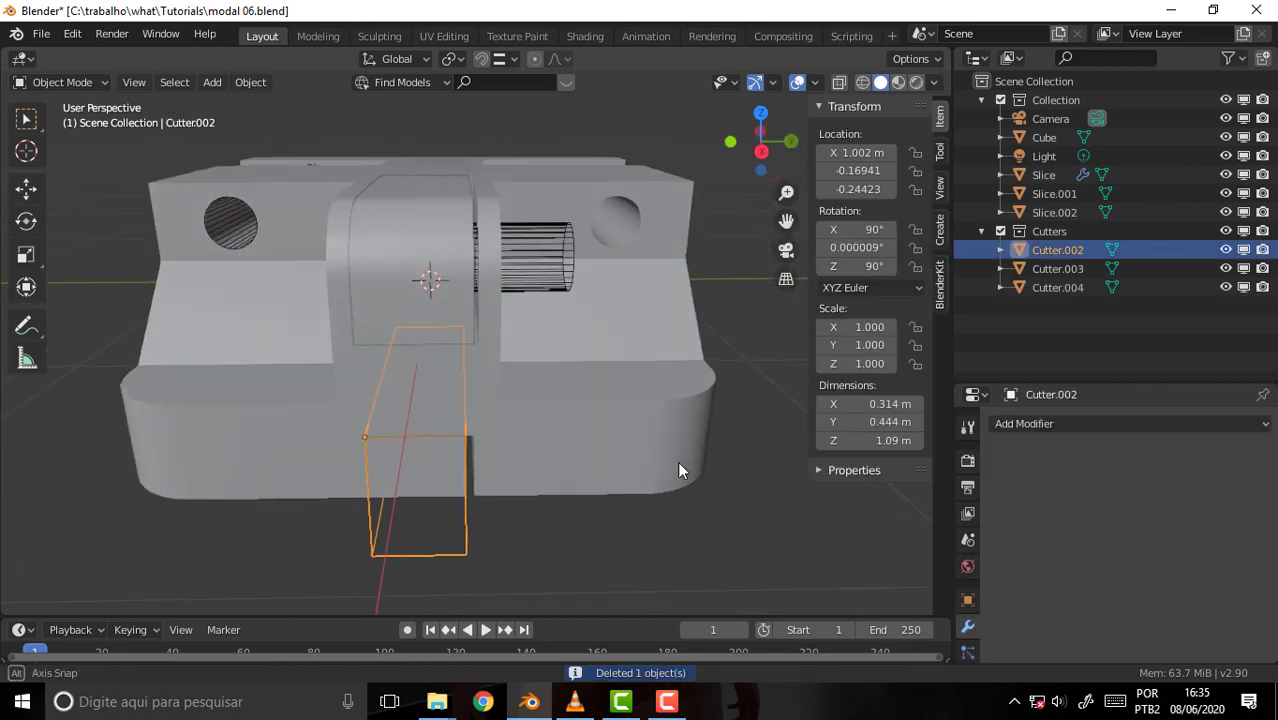
- Try applying Slice's Boolean and check the disabled-modifier error in the Info Log
{"action": "left_click", "coordinate": [1047, 175]}
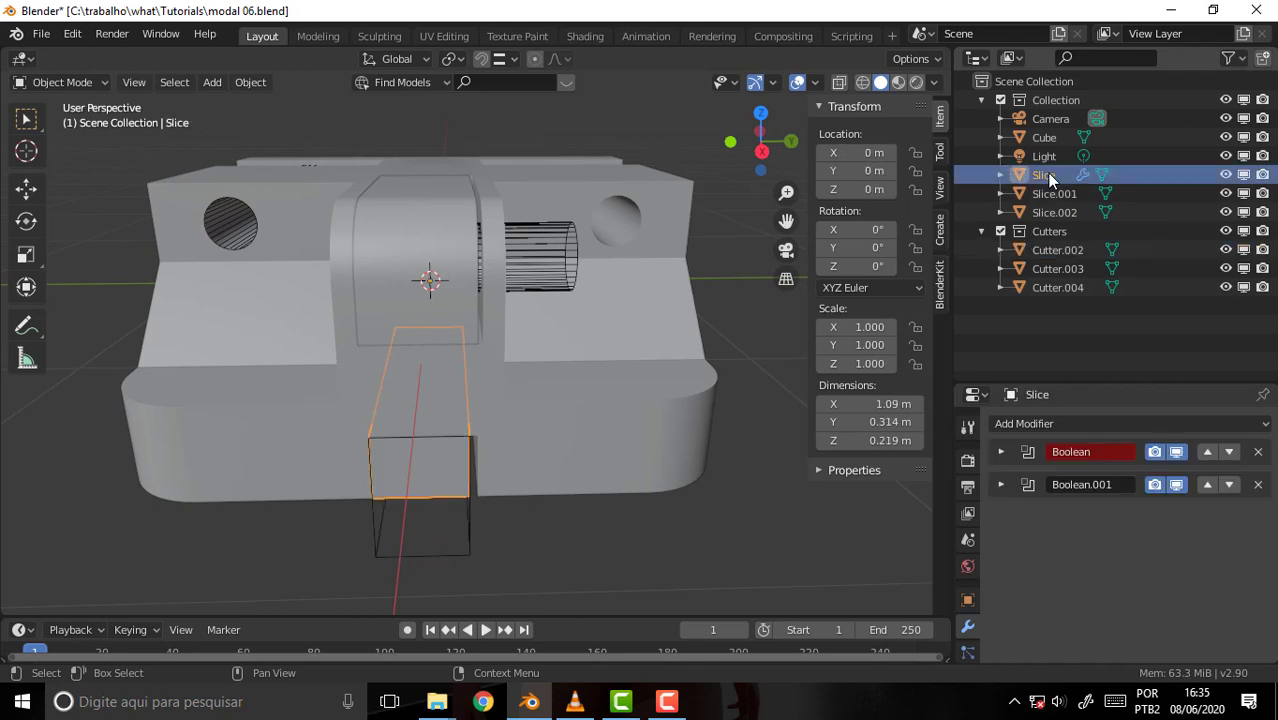
{"action": "left_click", "coordinate": [1001, 452]}
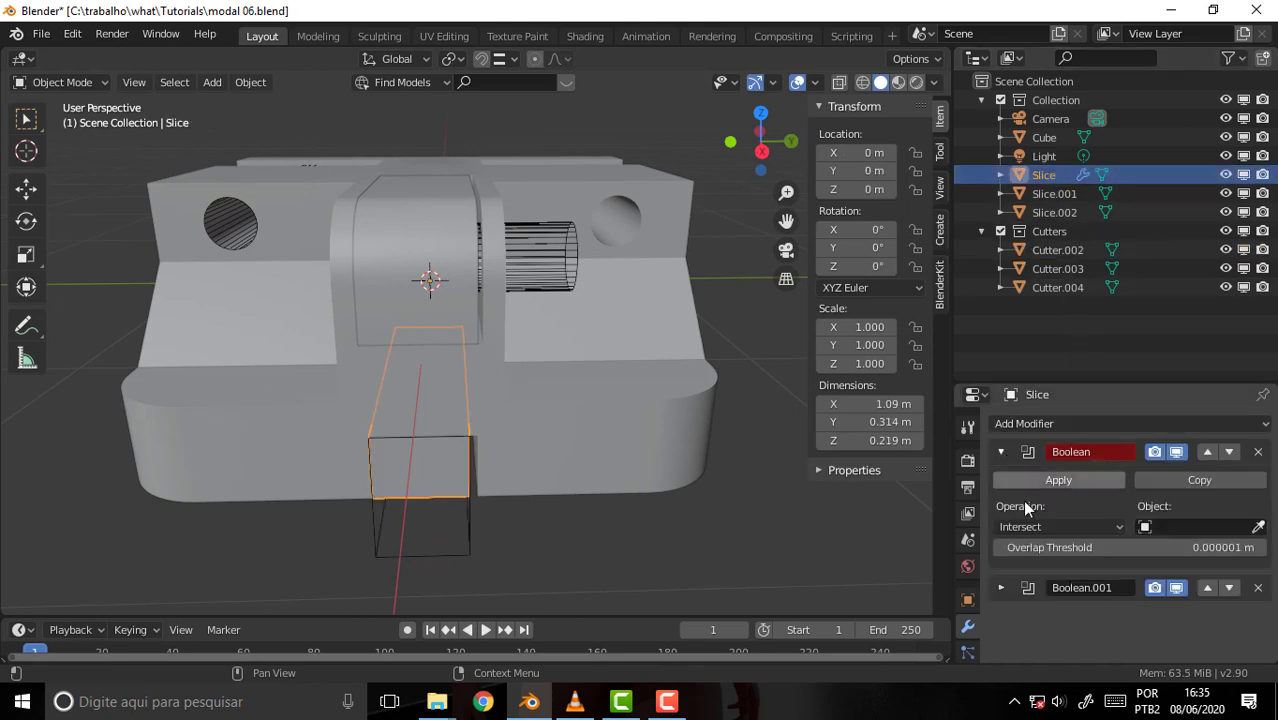
{"action": "left_click", "coordinate": [1055, 481]}
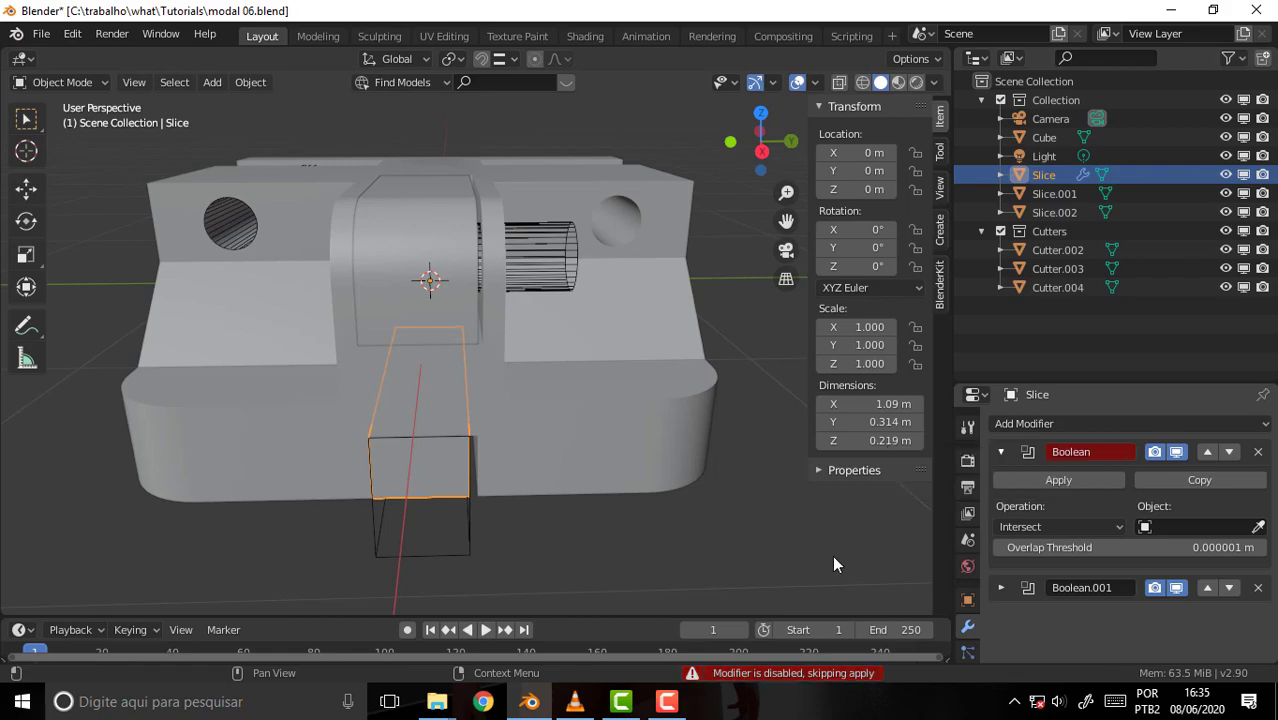
{"action": "left_click", "coordinate": [740, 485]}
{"action": "left_click", "coordinate": [55, 82]}
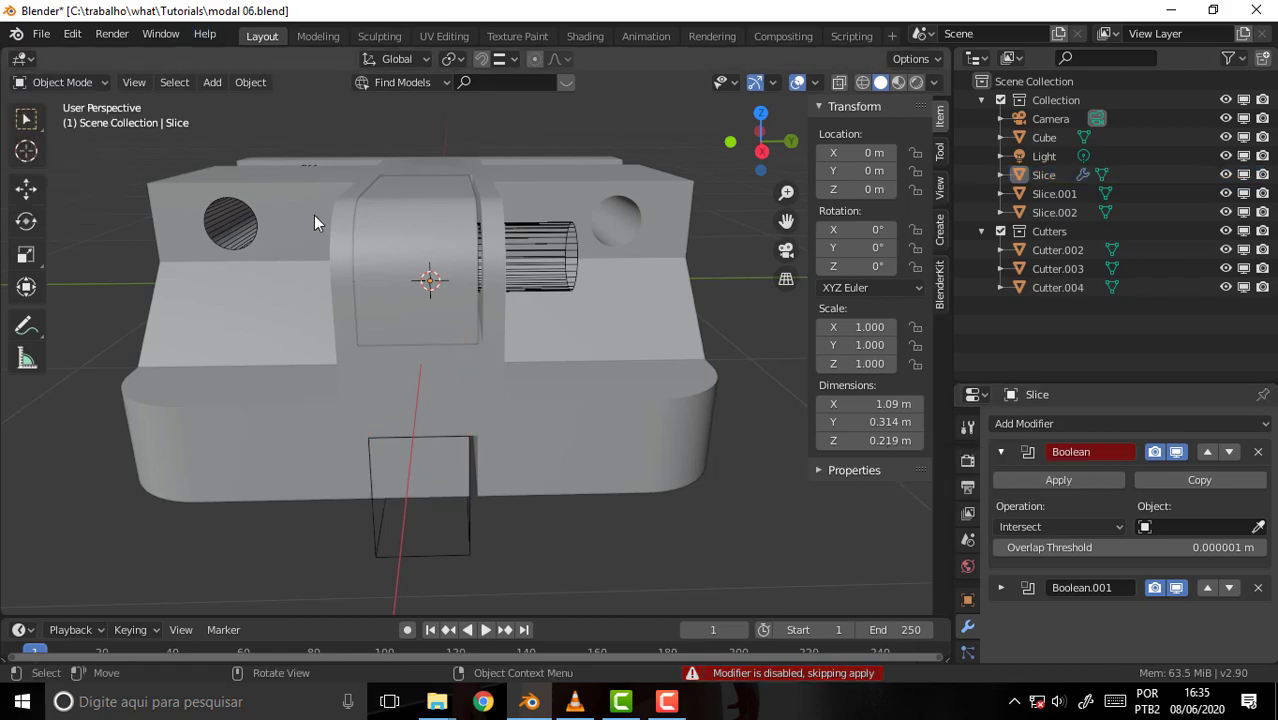
{"action": "left_click", "coordinate": [801, 673]}
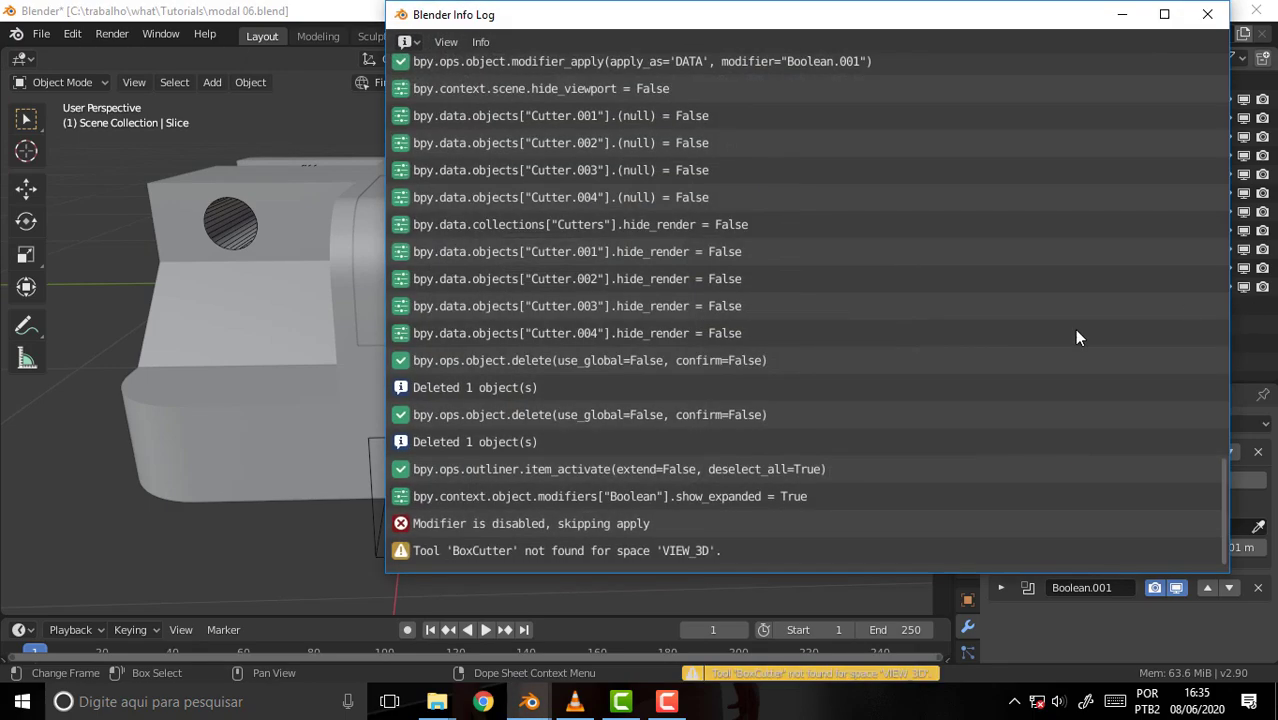
{"action": "left_click", "coordinate": [1206, 12]}
- Hide Cutter.002 to Cutter.004 and the Cutters collection in the viewport
{"action": "mouse_move", "coordinate": [683, 223]}
{"action": "middle_mouse_down"}
{"action": "mouse_move", "coordinate": [673, 141]}
{"action": "mouse_move", "coordinate": [647, 141]}
{"action": "mouse_move", "coordinate": [629, 241]}
{"action": "mouse_move", "coordinate": [640, 213]}
{"action": "middle_mouse_up"}
{"action": "scroll", "coordinate": [644, 141], "scroll_direction": "down", "scroll_amount": 1}
{"action": "scroll", "coordinate": [644, 141], "scroll_direction": "up", "scroll_amount": 1}
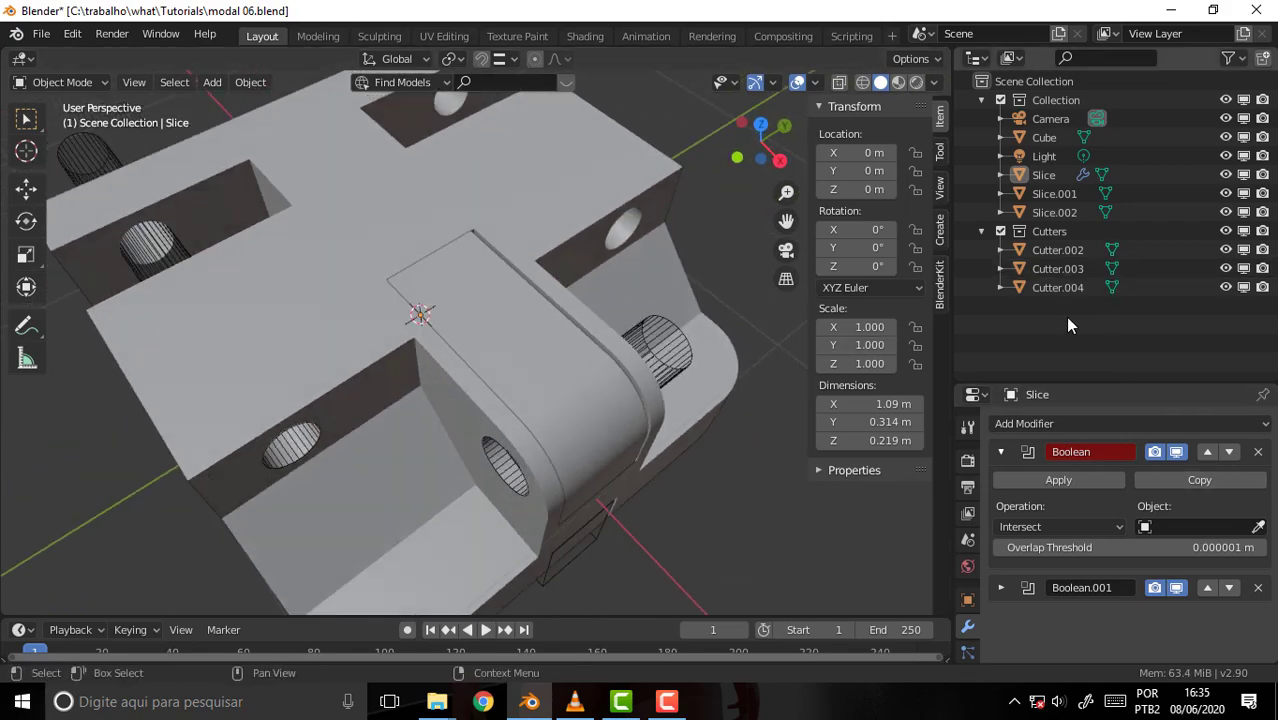
{"action": "left_click_drag", "start_coordinate": [1226, 250], "coordinate": [1226, 287]}
{"action": "left_click", "coordinate": [1226, 231]}
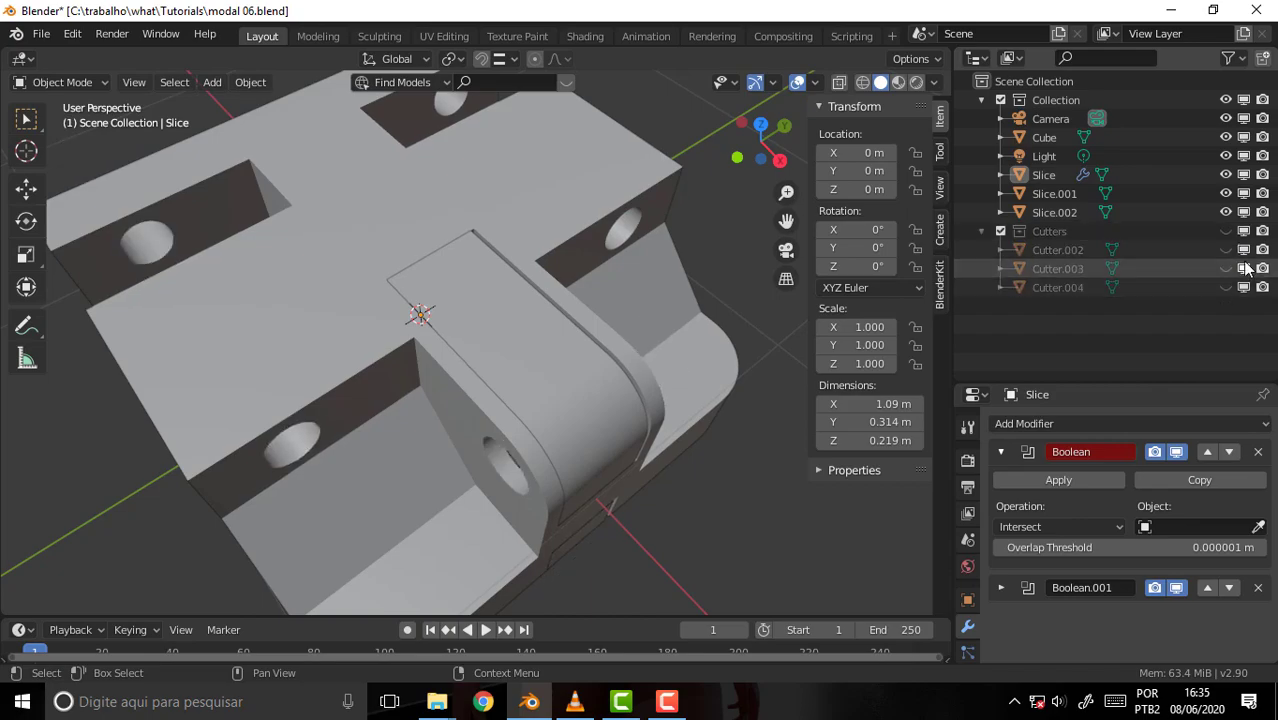
{"action": "middle_click_drag", "start_coordinate": [726, 428], "coordinate": [647, 296]}
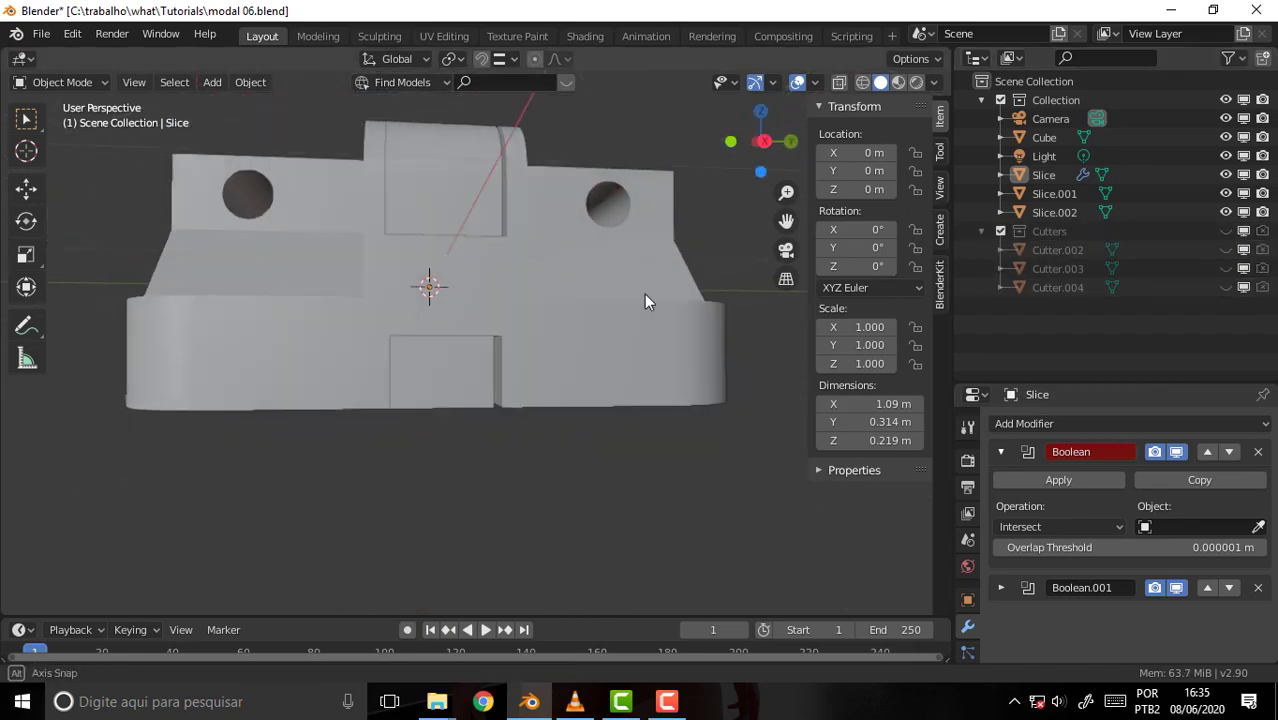
- Select Slice.002, switch to the Modeling workspace and orbit to a front view
{"action": "left_click", "coordinate": [415, 160]}
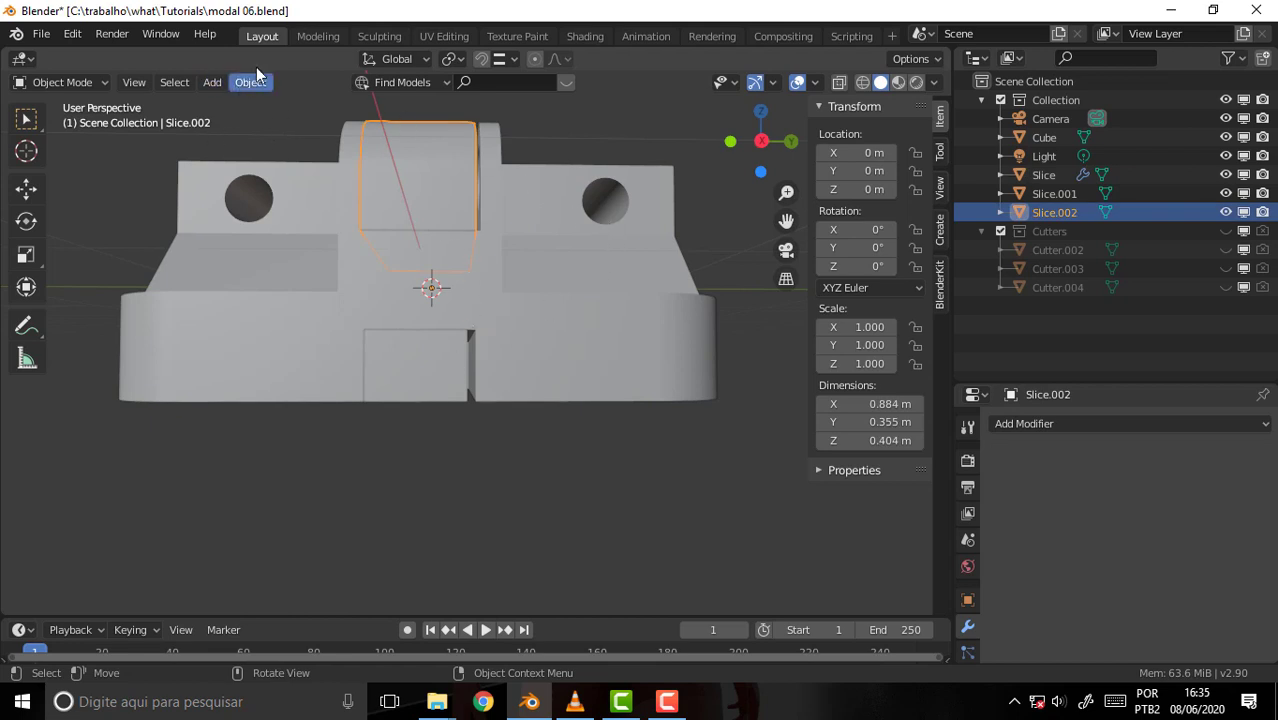
{"action": "left_click", "coordinate": [312, 37]}
{"action": "scroll", "coordinate": [708, 300], "scroll_direction": "up", "scroll_amount": 4}
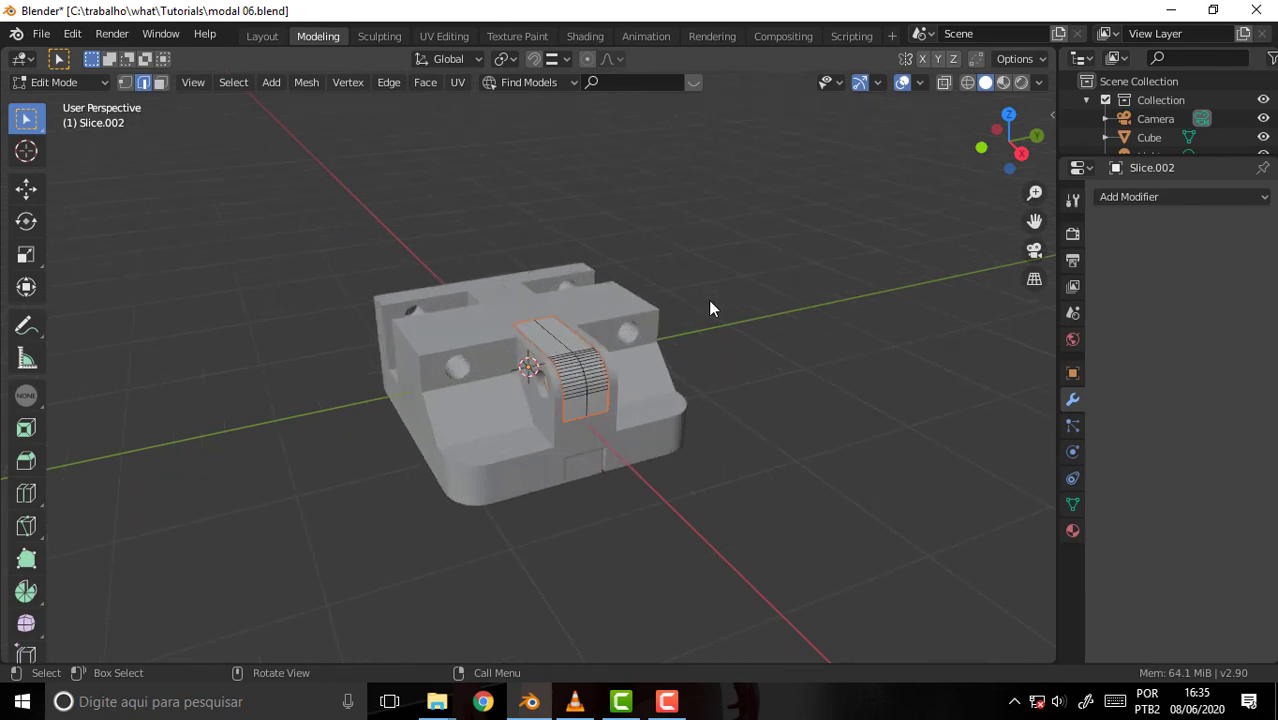
{"action": "scroll", "coordinate": [751, 309], "scroll_direction": "up", "scroll_amount": 3}
{"action": "mouse_move", "coordinate": [751, 309]}
{"action": "middle_mouse_down"}
{"action": "mouse_move", "coordinate": [718, 262]}
{"action": "mouse_move", "coordinate": [747, 262]}
{"action": "middle_mouse_up"}
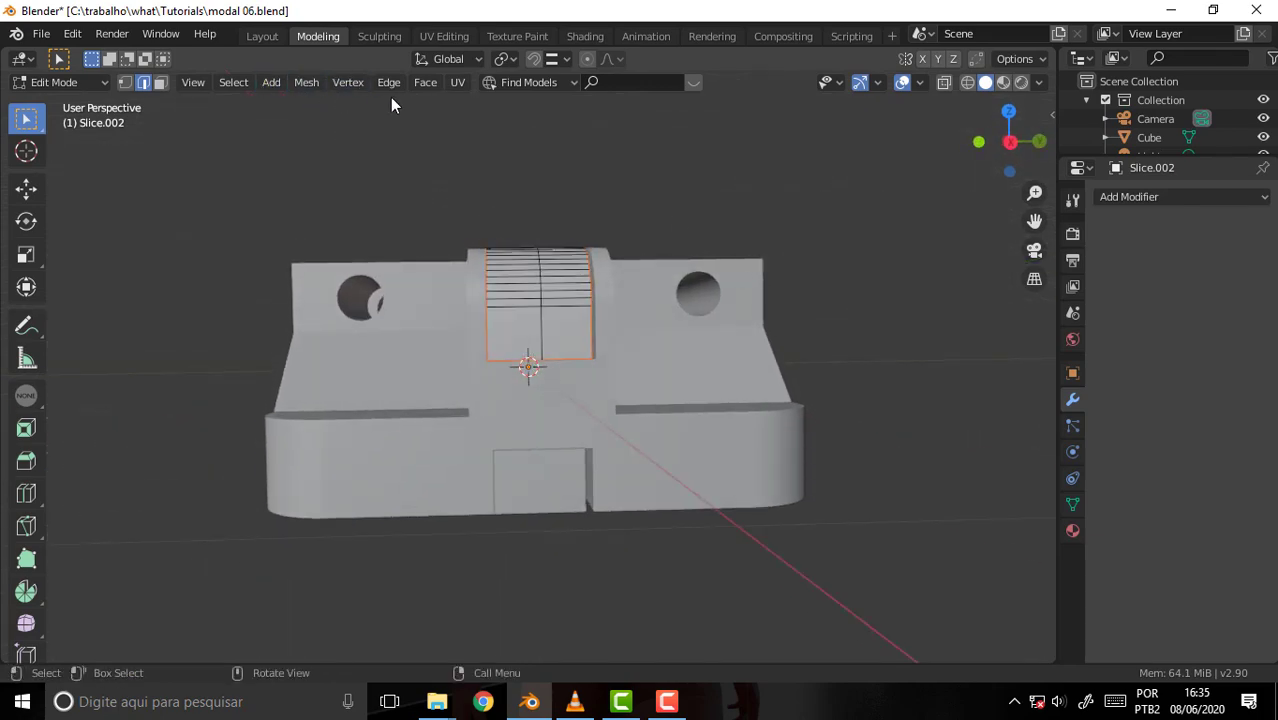
{"action": "left_click", "coordinate": [65, 82]}
- Return Slice.002 to Object Mode and set its origin to its geometry centre
{"action": "left_click", "coordinate": [60, 106]}
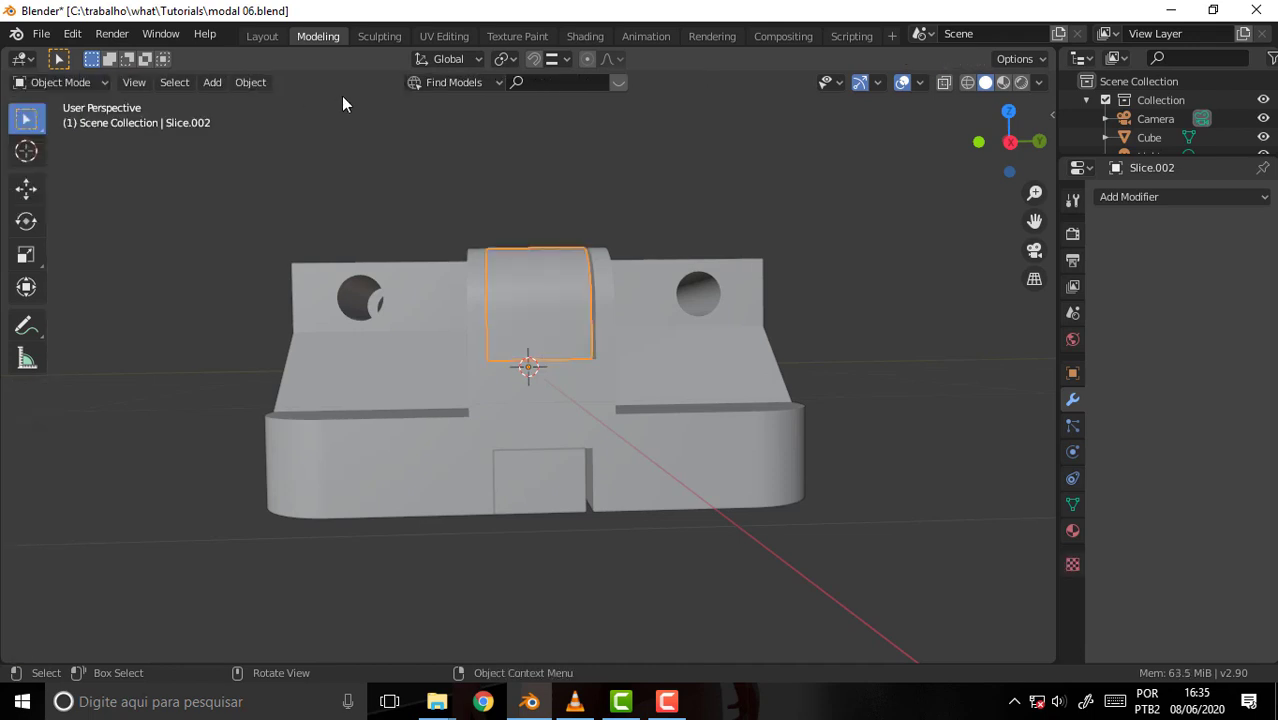
{"action": "left_click", "coordinate": [246, 84]}
{"action": "mouse_move", "coordinate": [279, 104]}
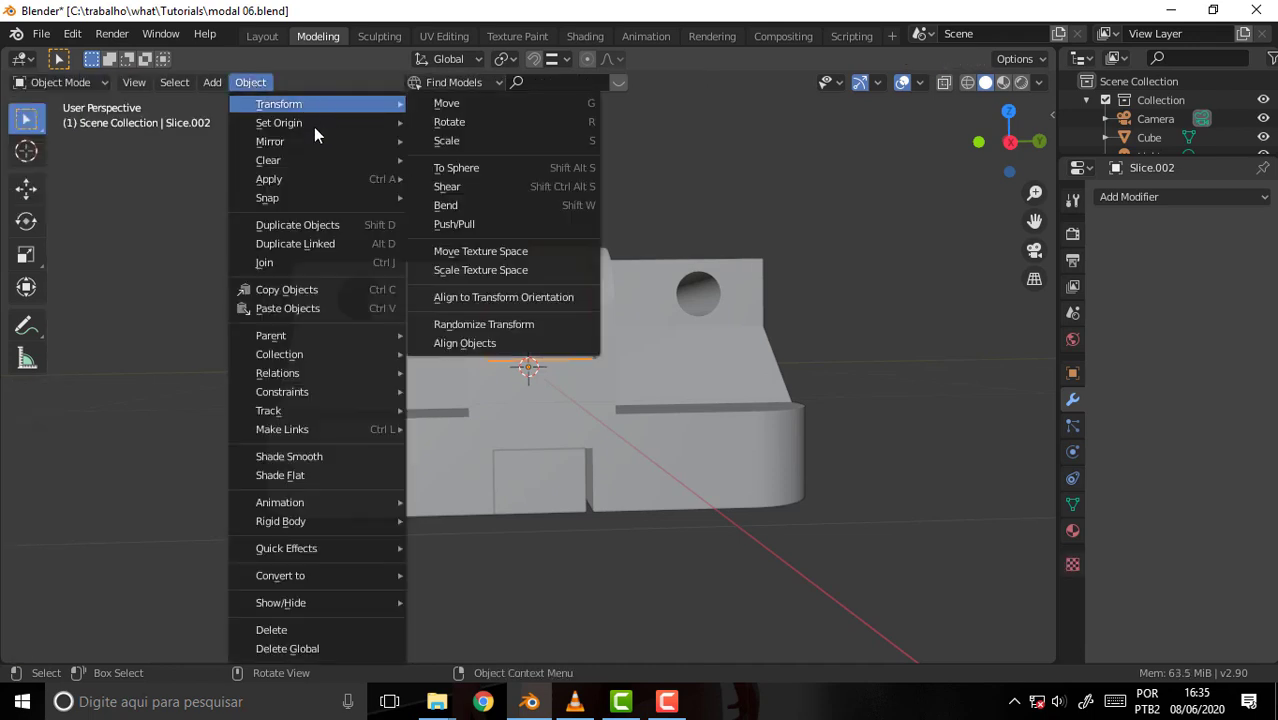
{"action": "left_click", "coordinate": [485, 183]}
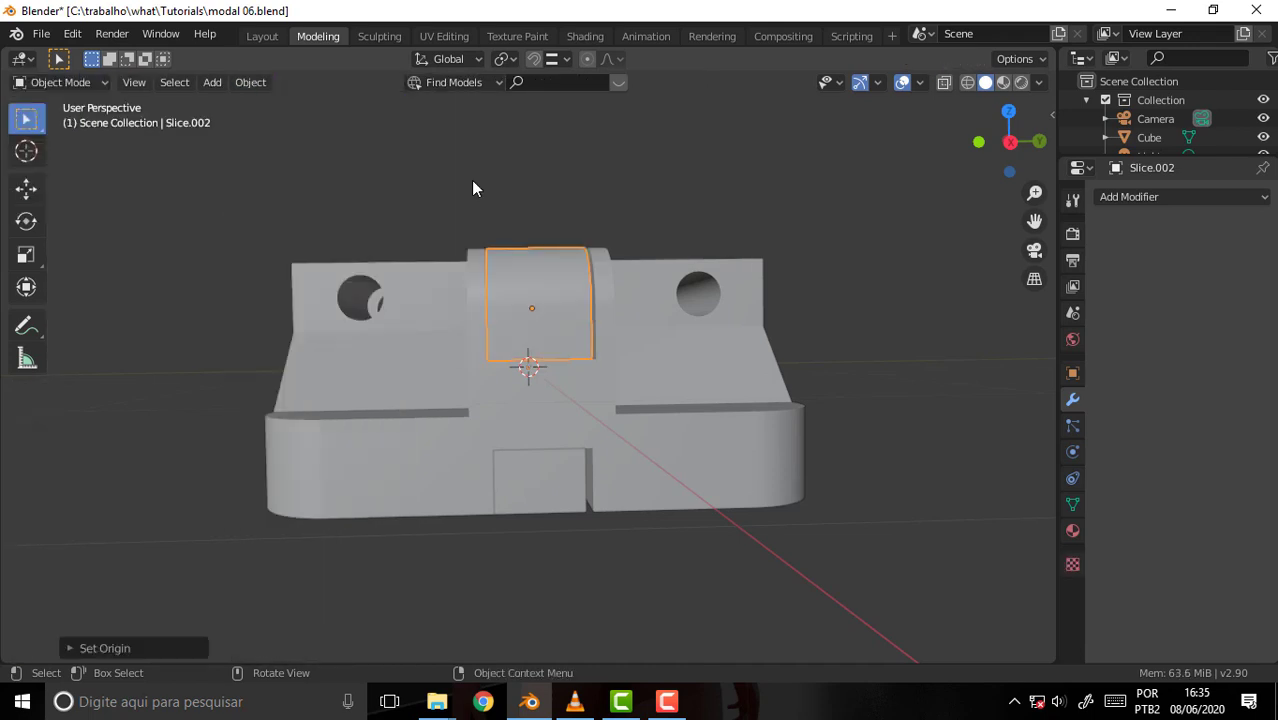
- Set Slice.001's origin to Center of Mass (Surface), then reselect Slice.002
{"action": "left_click", "coordinate": [570, 493]}
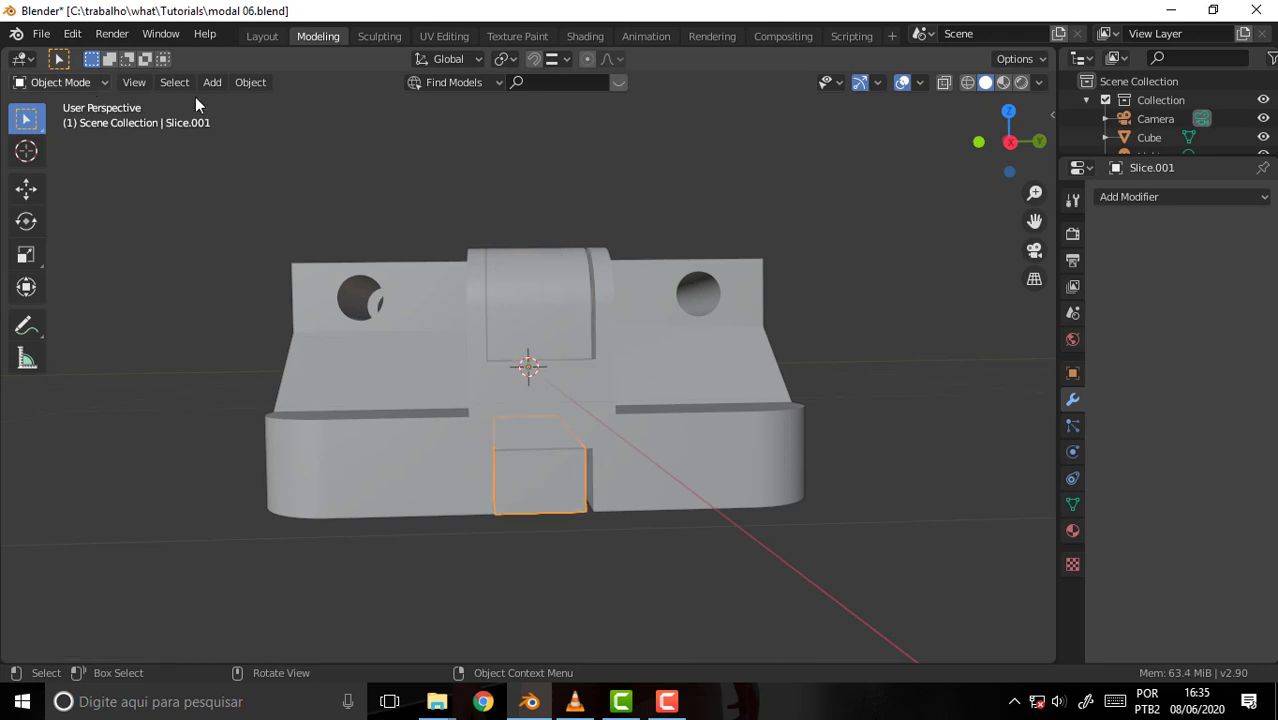
{"action": "left_click", "coordinate": [249, 82]}
{"action": "mouse_move", "coordinate": [279, 122]}
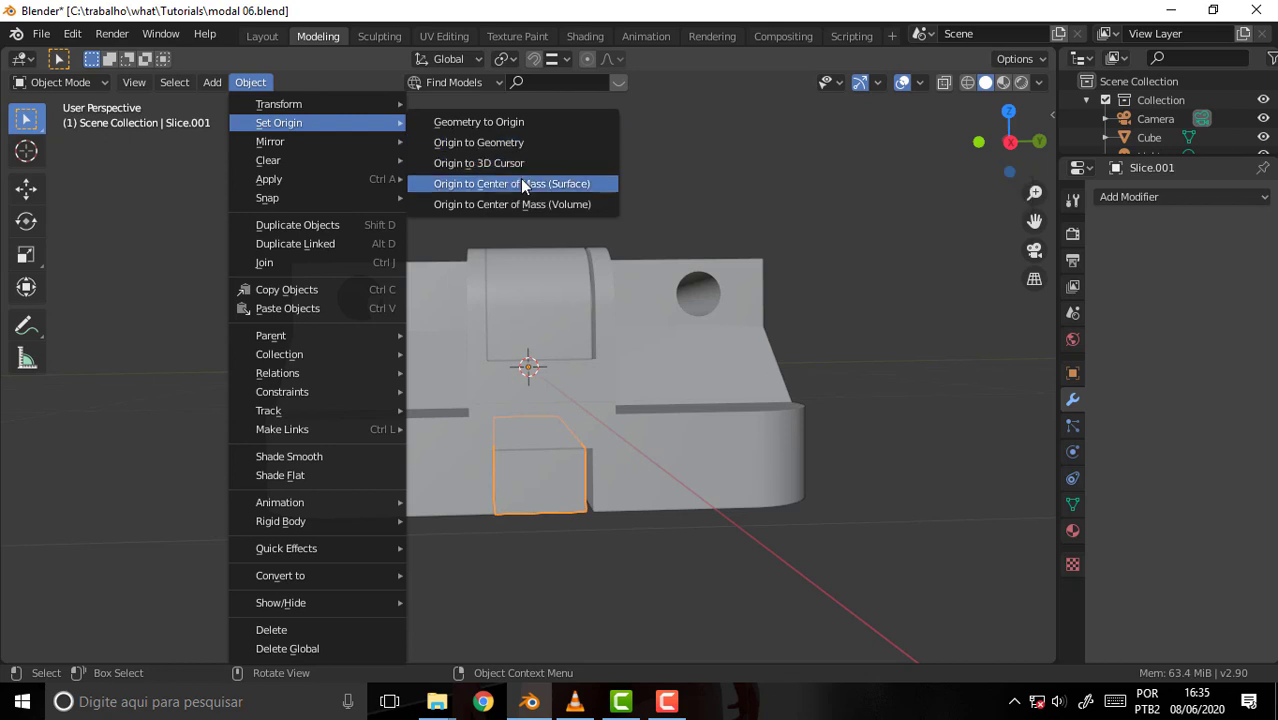
{"action": "left_click", "coordinate": [516, 184]}
{"action": "left_click", "coordinate": [818, 242]}
{"action": "left_click", "coordinate": [569, 304]}
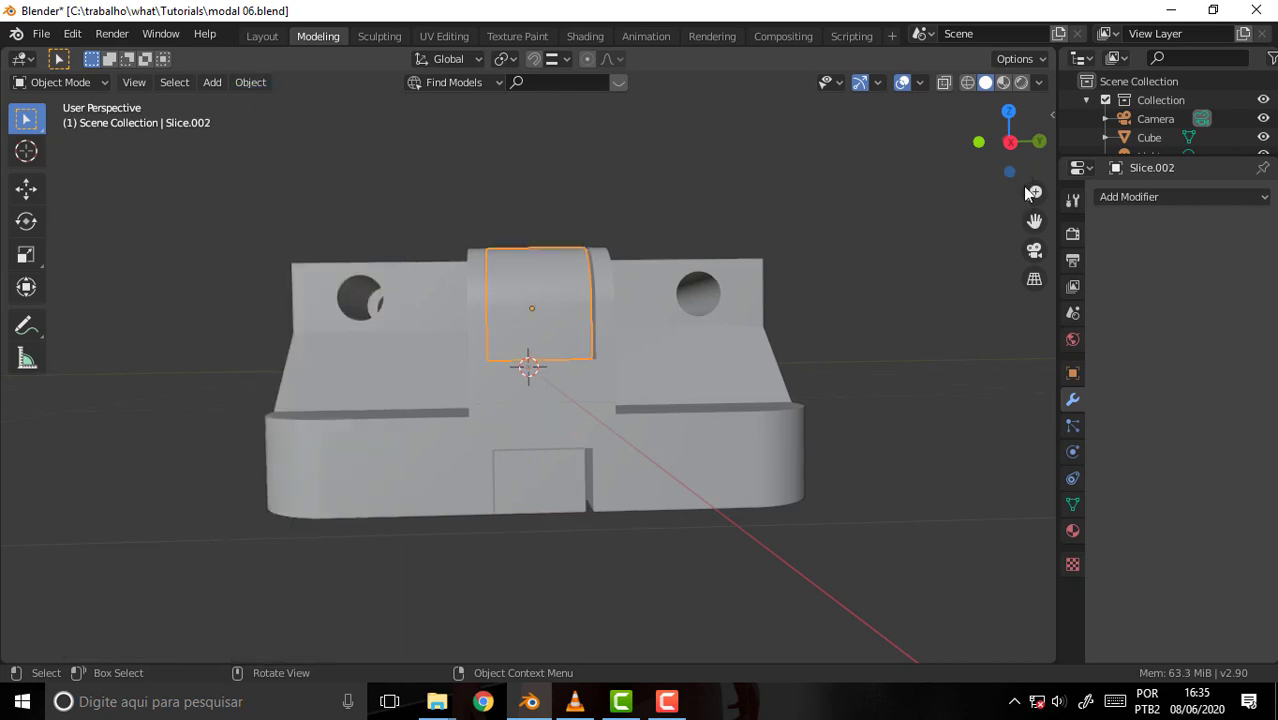
- Set Slice.002's Location Y to 0 m, undoing an accidental X change
{"action": "key", "text": "n"}
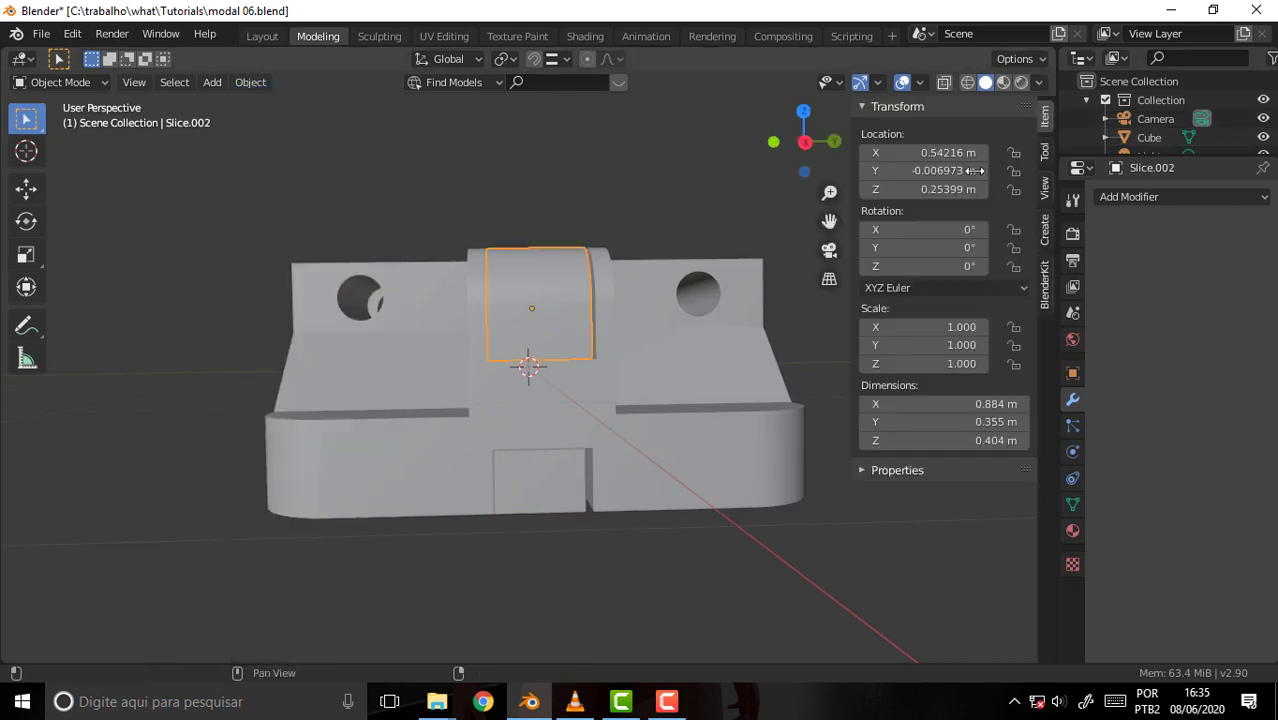
{"action": "left_click", "coordinate": [971, 153]}
{"action": "key", "text": "Home"}
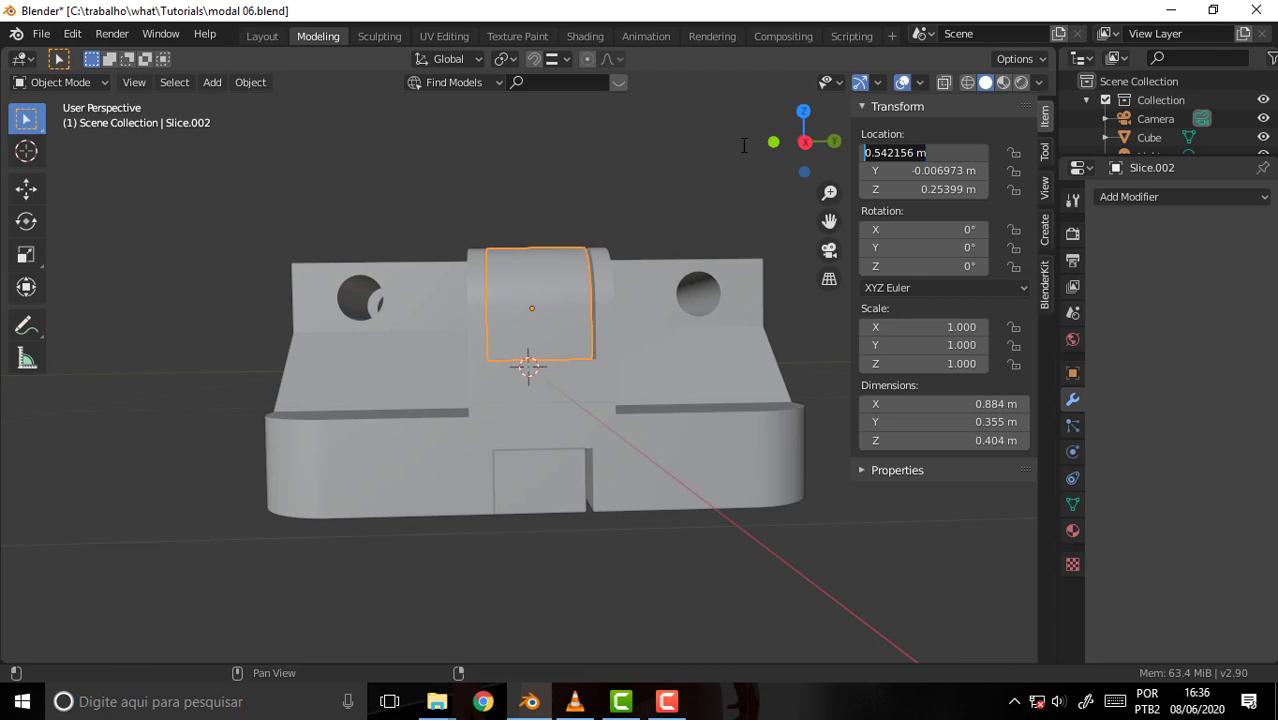
{"action": "type", "text": "0"}
{"action": "key", "text": "Return"}
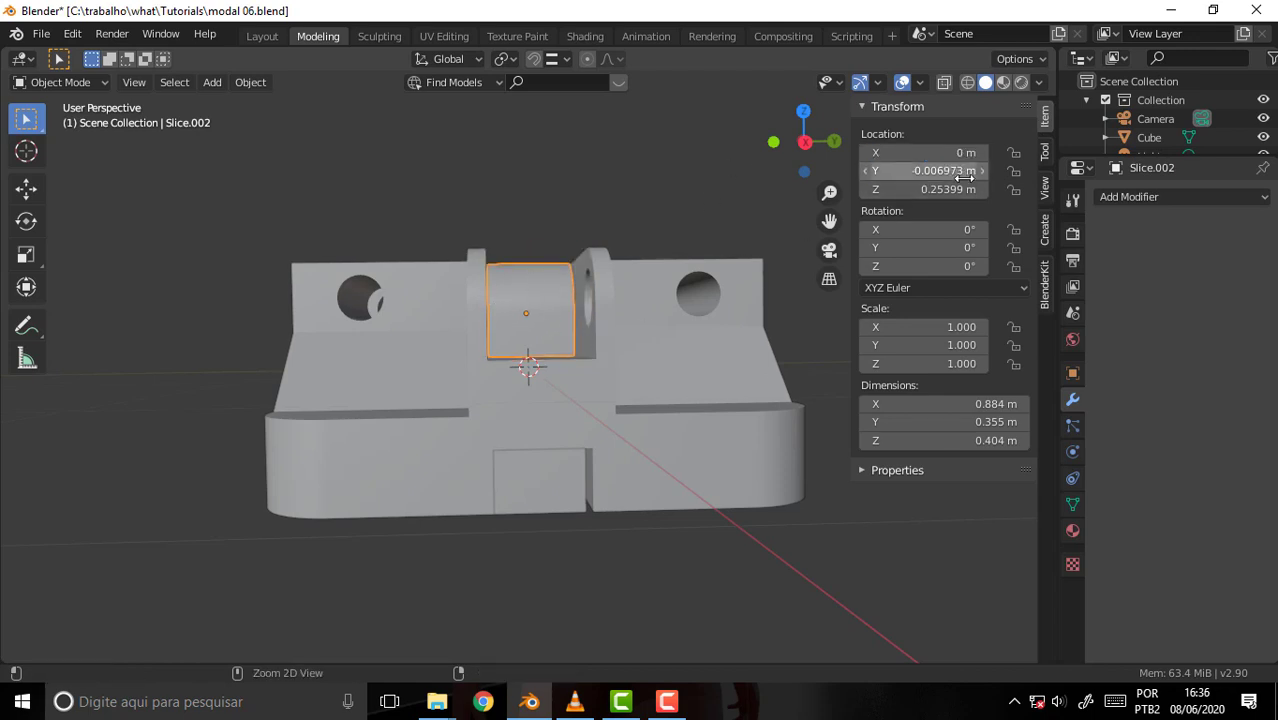
{"action": "key", "text": "ctrl+z"}
{"action": "left_click", "coordinate": [952, 172]}
{"action": "type", "text": "0"}
{"action": "key", "text": "Return"}
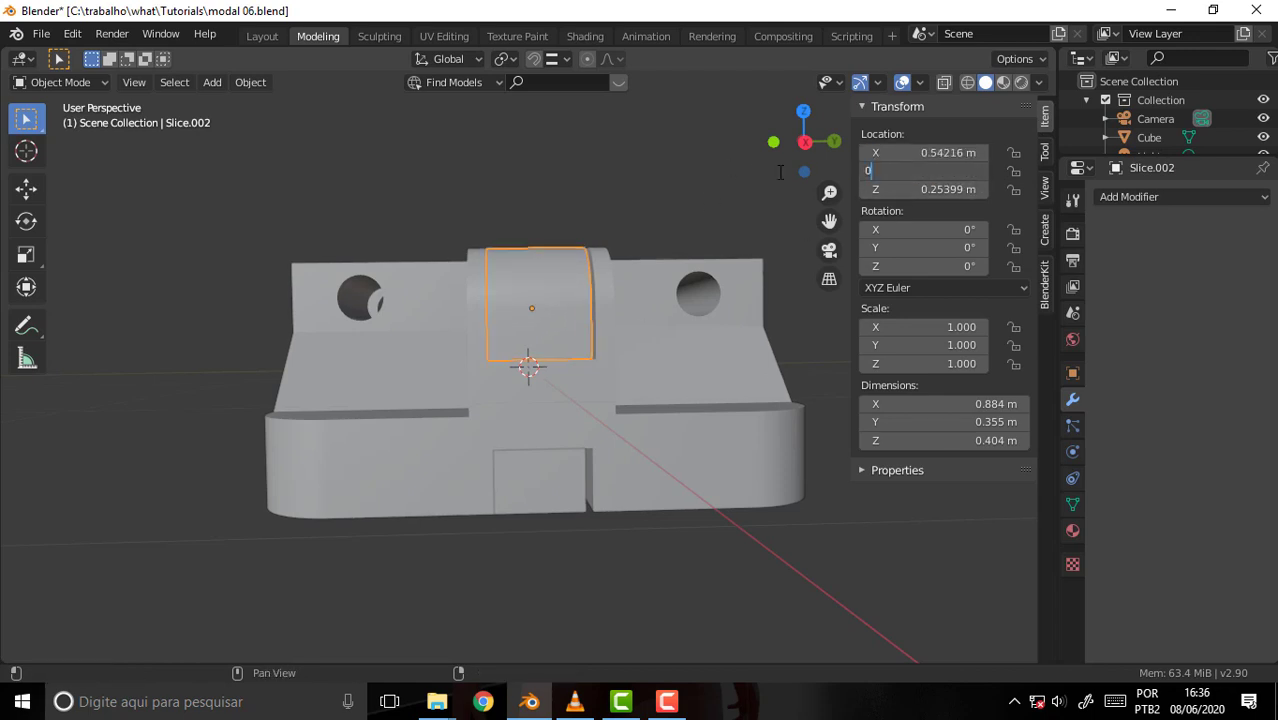
- Set Slice.001's Location Y to 0 m
{"action": "left_click", "coordinate": [540, 492]}
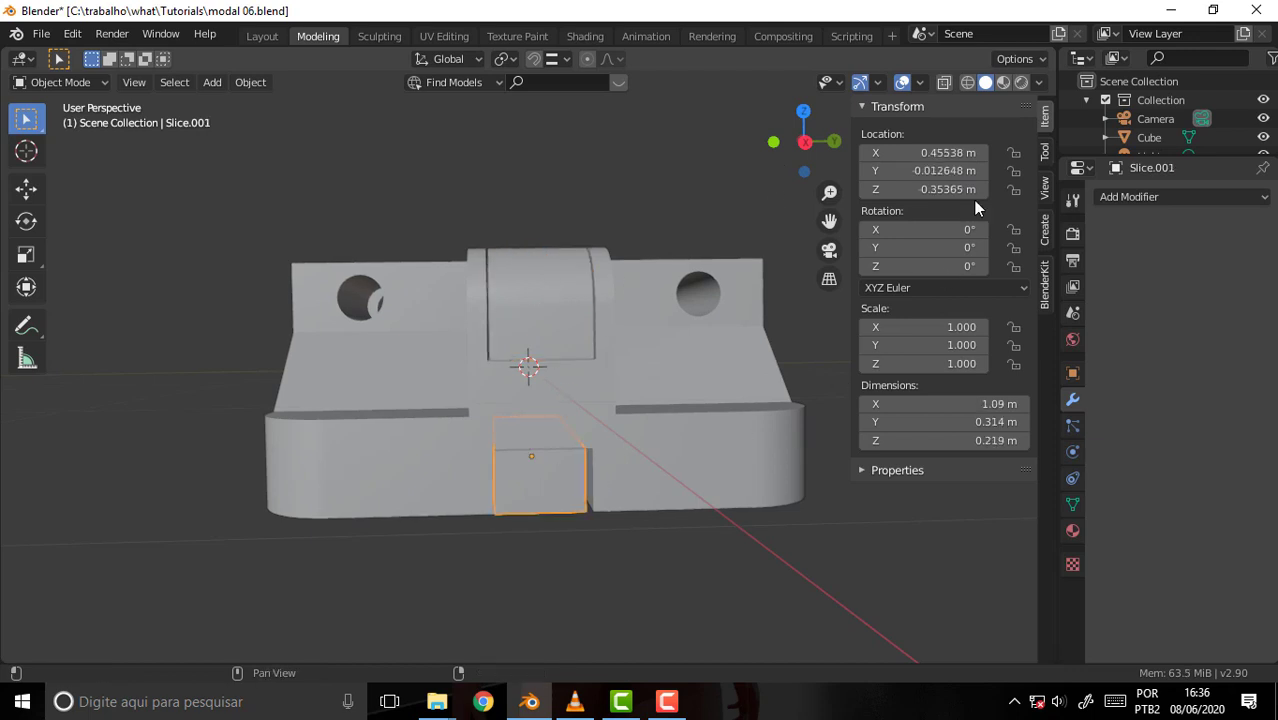
{"action": "left_click", "coordinate": [925, 170]}
{"action": "type", "text": "0"}
{"action": "key", "text": "Return"}
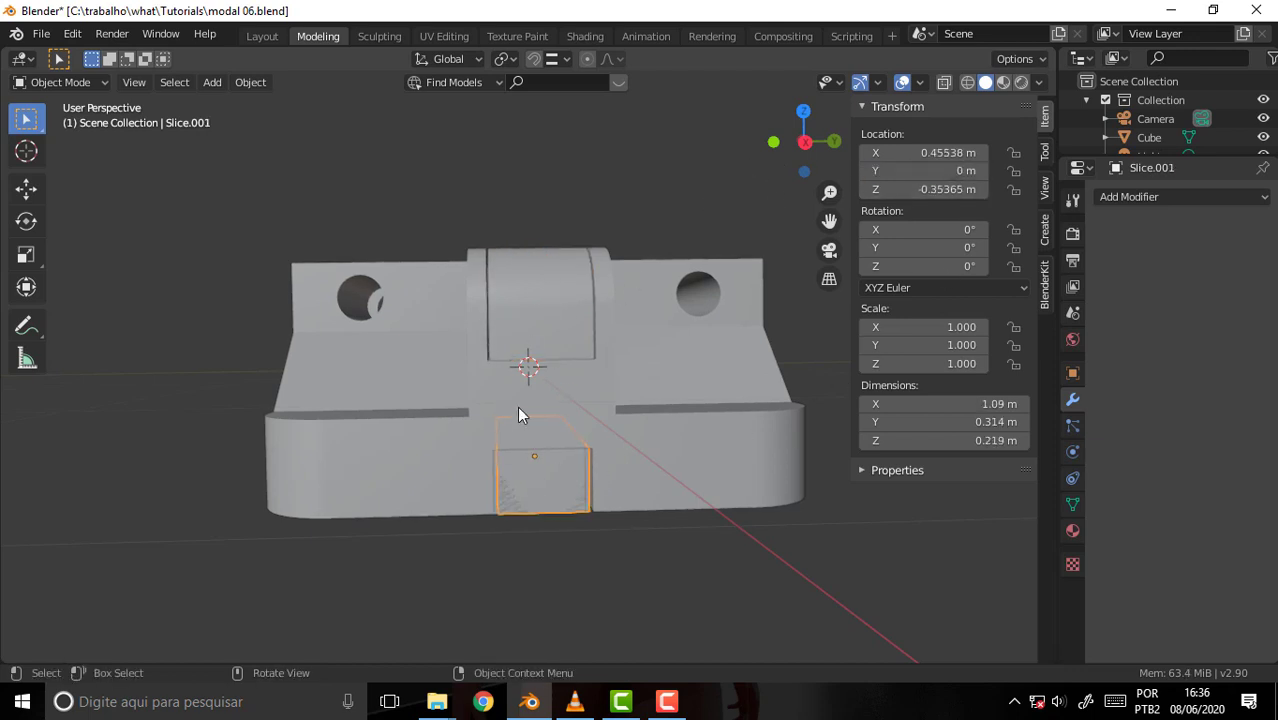
{"action": "mouse_move", "coordinate": [602, 210]}
{"action": "middle_mouse_down"}
{"action": "mouse_move", "coordinate": [528, 203]}
{"action": "mouse_move", "coordinate": [585, 165]}
{"action": "middle_mouse_up"}
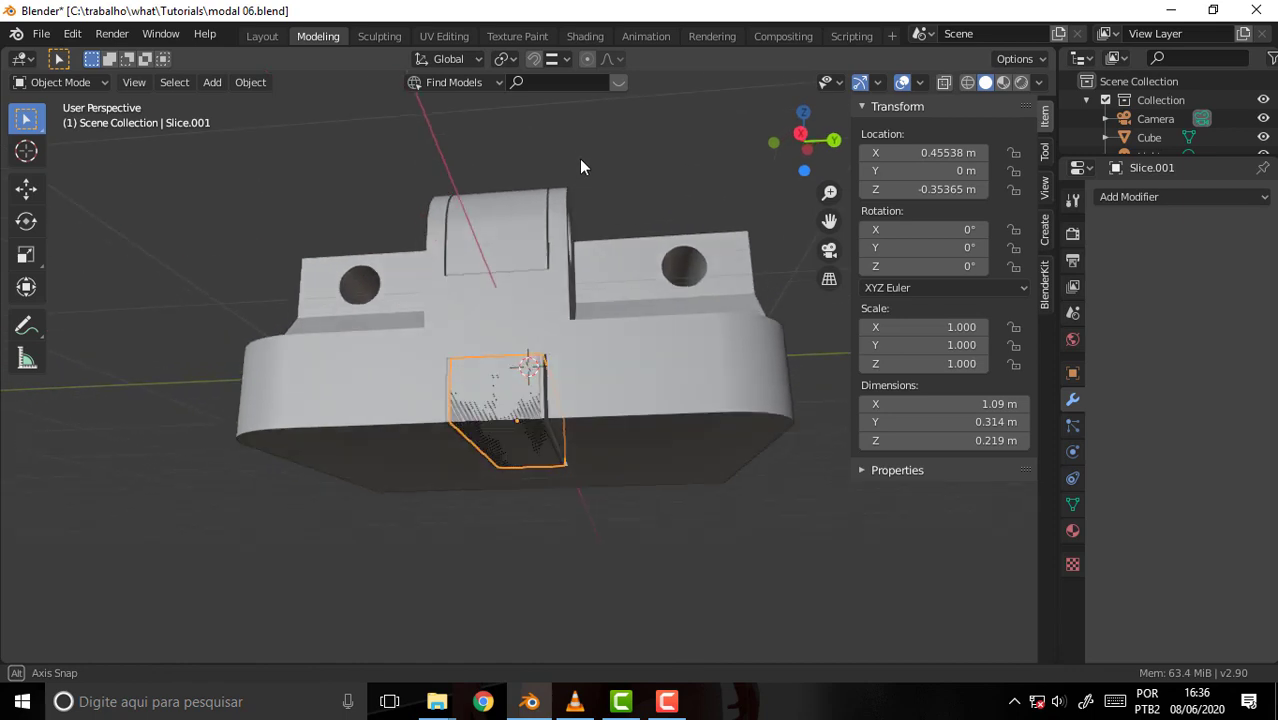
{"action": "left_click", "coordinate": [675, 172]}
{"action": "mouse_move", "coordinate": [682, 159]}
{"action": "middle_mouse_down"}
{"action": "mouse_move", "coordinate": [612, 172]}
{"action": "mouse_move", "coordinate": [683, 157]}
{"action": "mouse_move", "coordinate": [560, 368]}
{"action": "middle_mouse_up"}
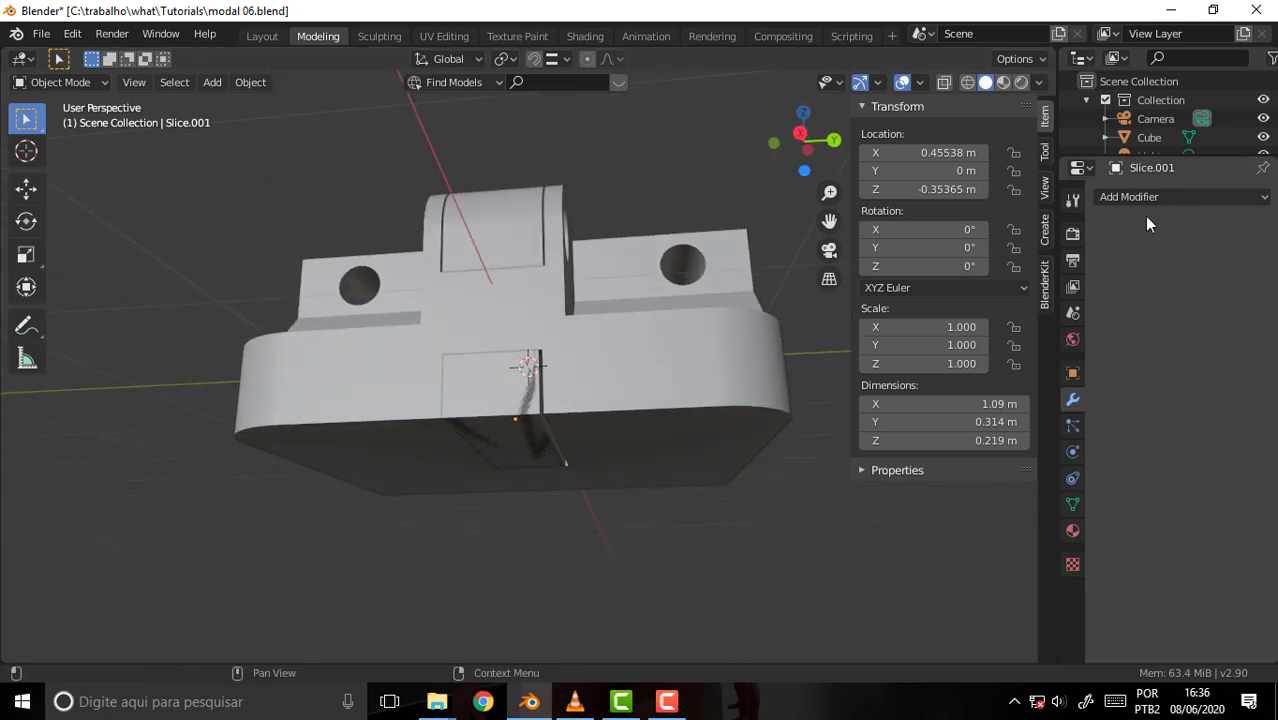
- Widen the Outliner and Properties, select Slice, and attempt to apply its disabled Boolean
{"action": "left_click_drag", "start_coordinate": [1163, 158], "coordinate": [1139, 462]}
{"action": "left_click", "coordinate": [1149, 137]}
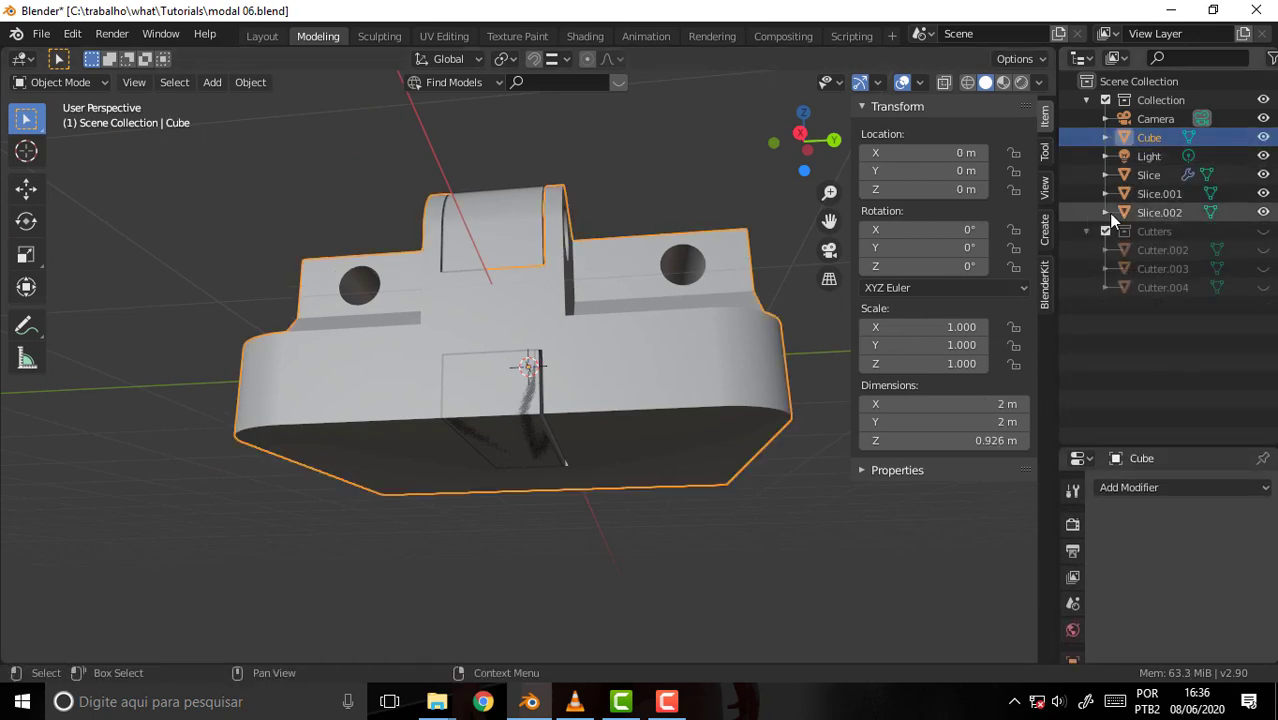
{"action": "left_click", "coordinate": [1150, 176]}
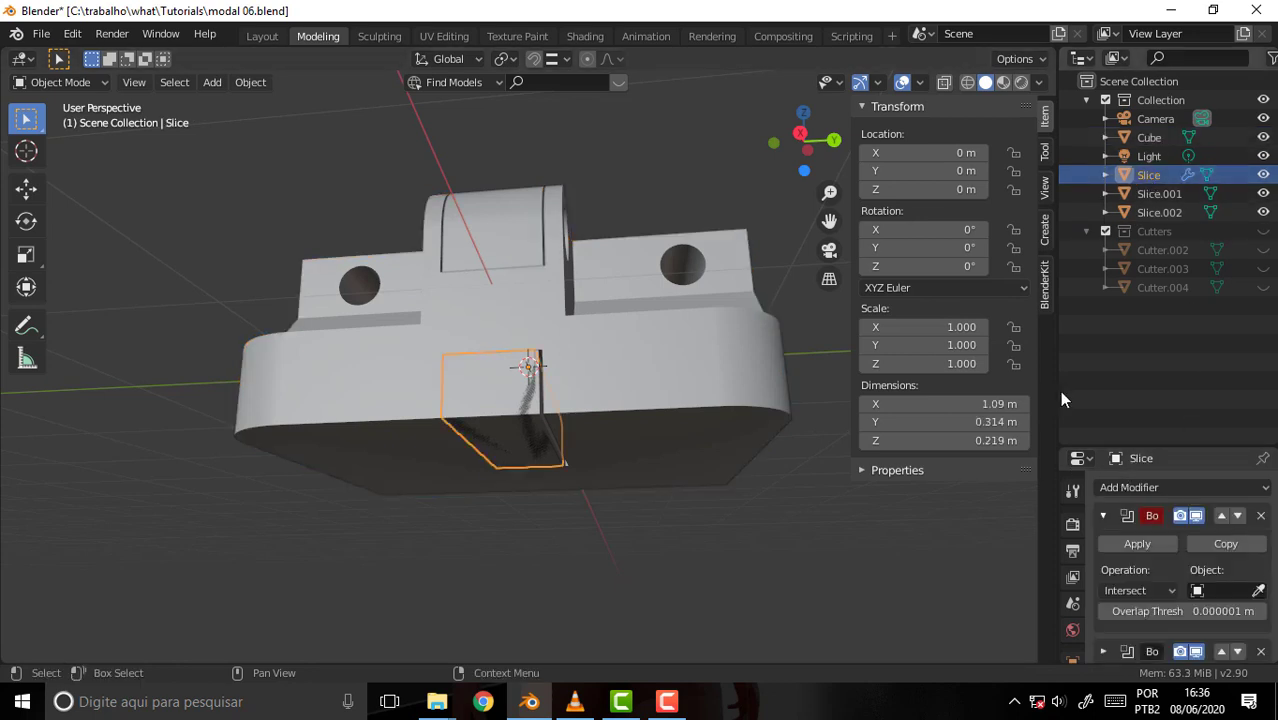
{"action": "left_click_drag", "start_coordinate": [1056, 390], "coordinate": [903, 380]}
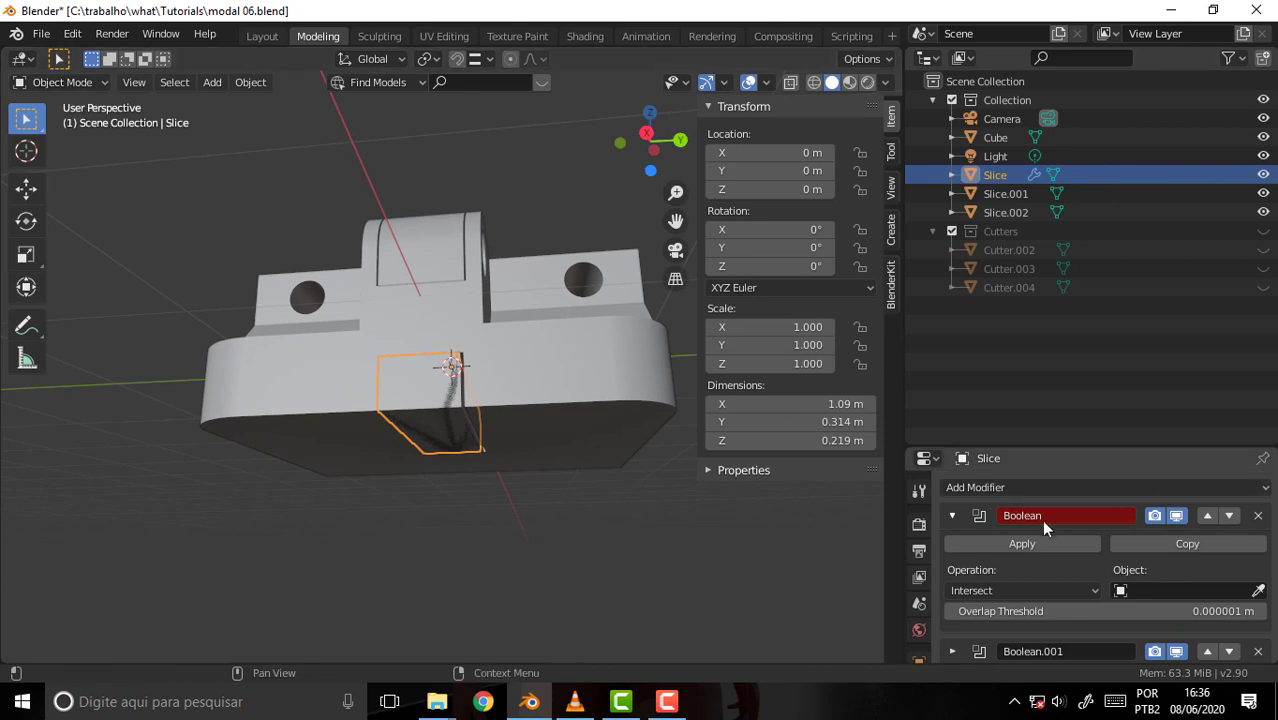
{"action": "left_click", "coordinate": [1021, 545]}
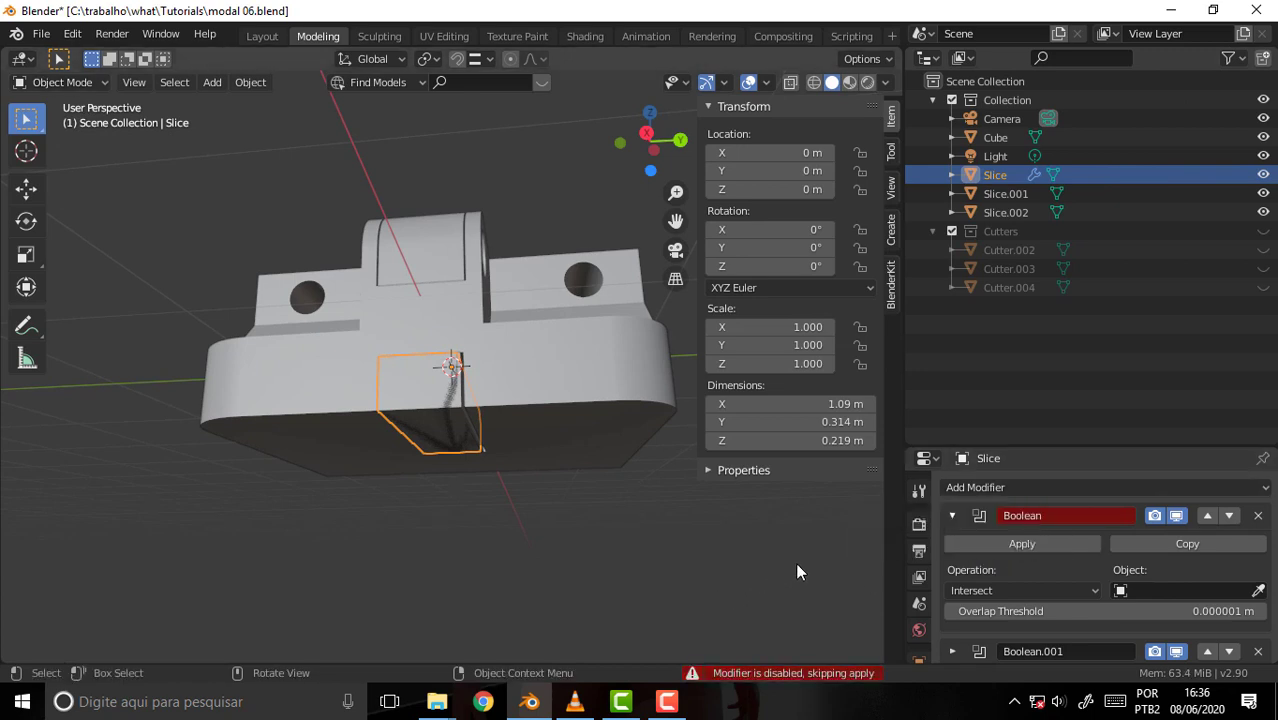
{"action": "left_click", "coordinate": [1100, 248]}
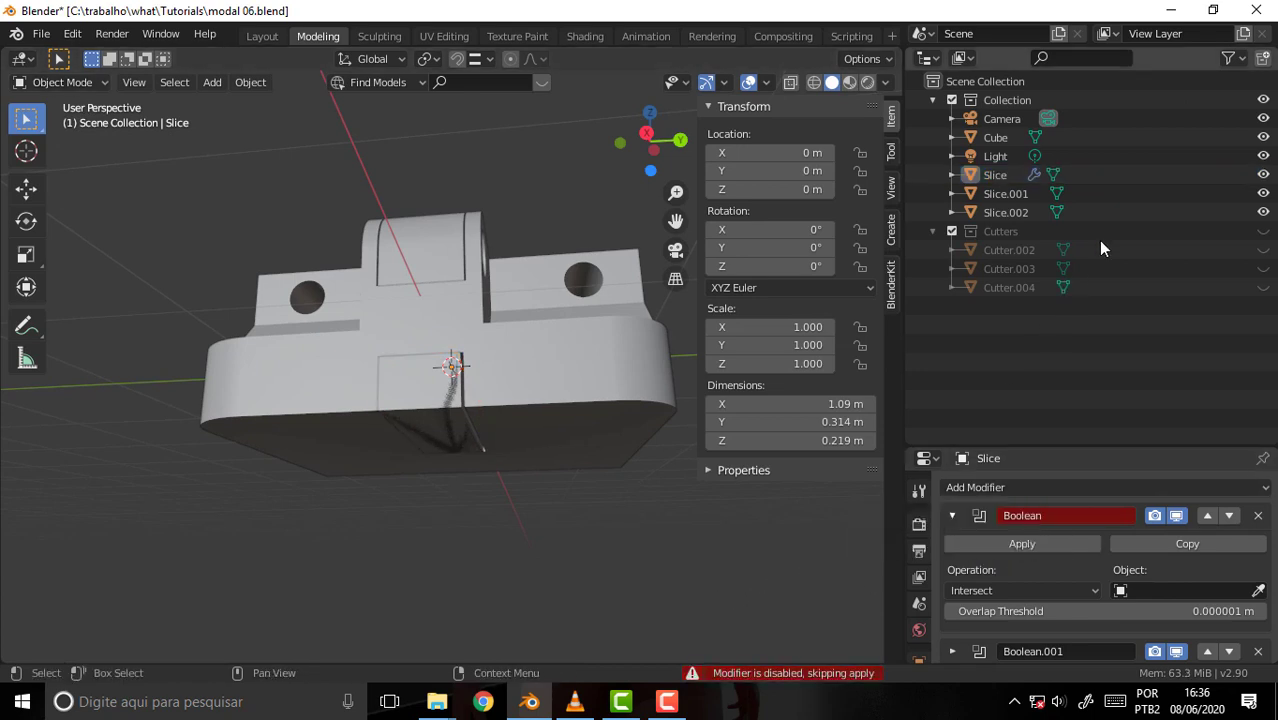
- Enable the Selectable, Disable in Viewports and Renders toggles in the Outliner filter
{"action": "left_click", "coordinate": [1239, 62]}
{"action": "left_click", "coordinate": [1157, 118]}
{"action": "left_click", "coordinate": [1138, 118]}
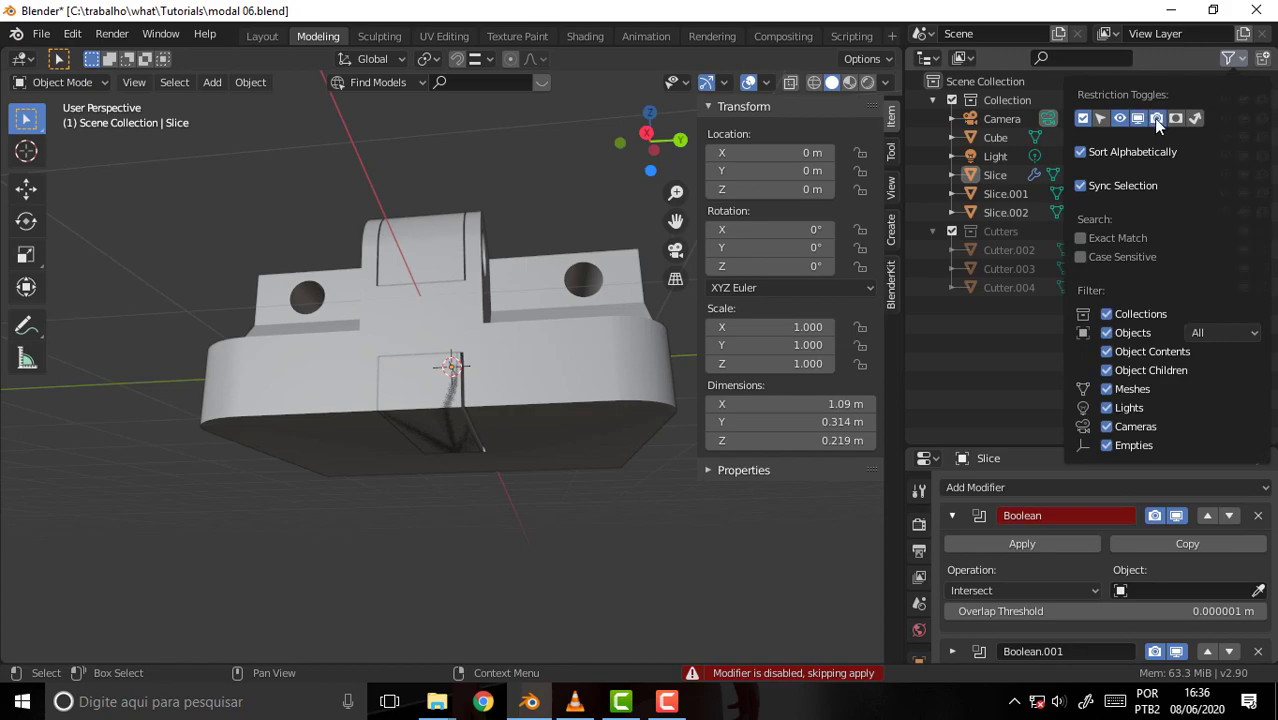
{"action": "left_click", "coordinate": [1100, 118]}
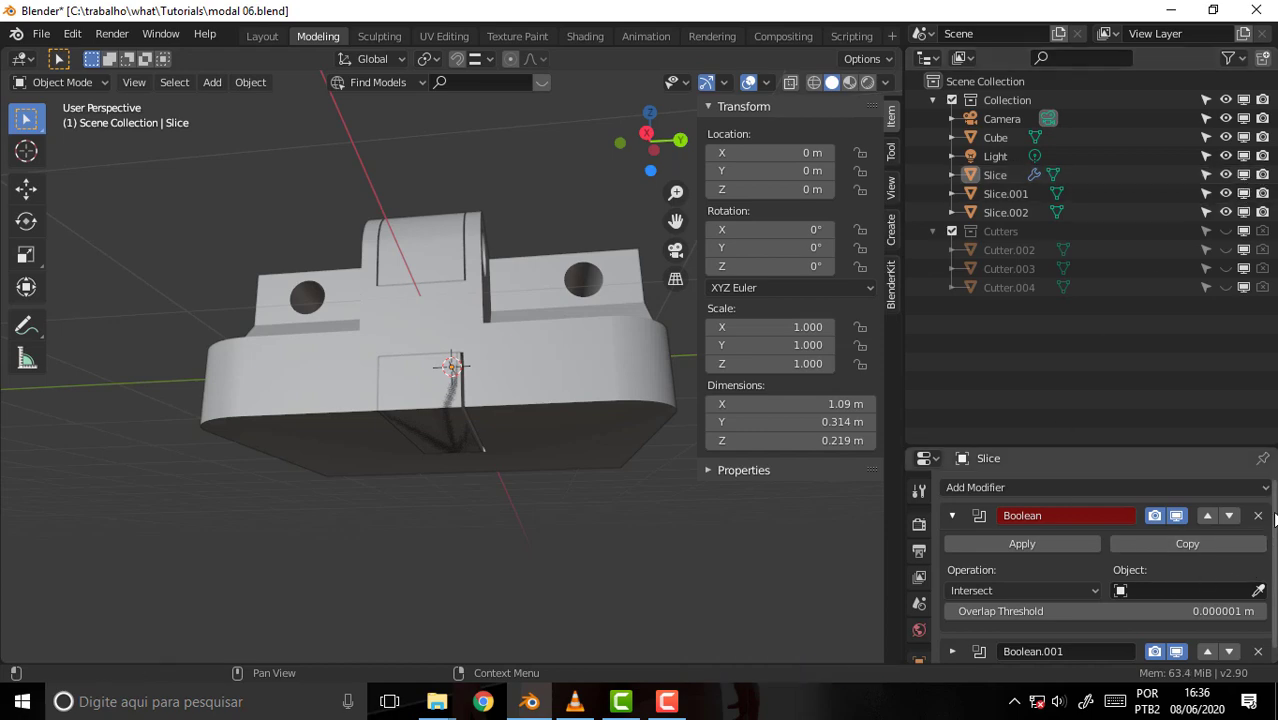
{"action": "scroll", "coordinate": [1270, 640], "scroll_direction": "down", "scroll_amount": 1}
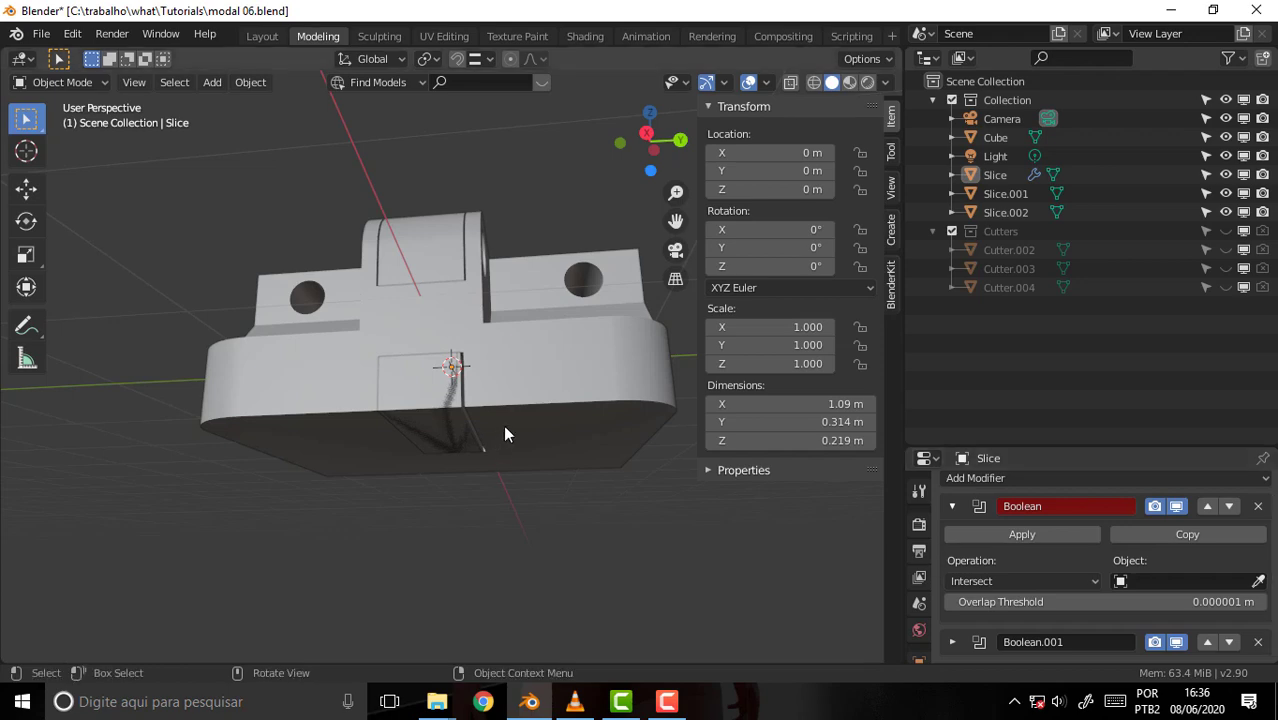
{"action": "mouse_move", "coordinate": [457, 207]}
{"action": "middle_mouse_down"}
{"action": "mouse_move", "coordinate": [488, 337]}
{"action": "mouse_move", "coordinate": [514, 320]}
{"action": "middle_mouse_up"}
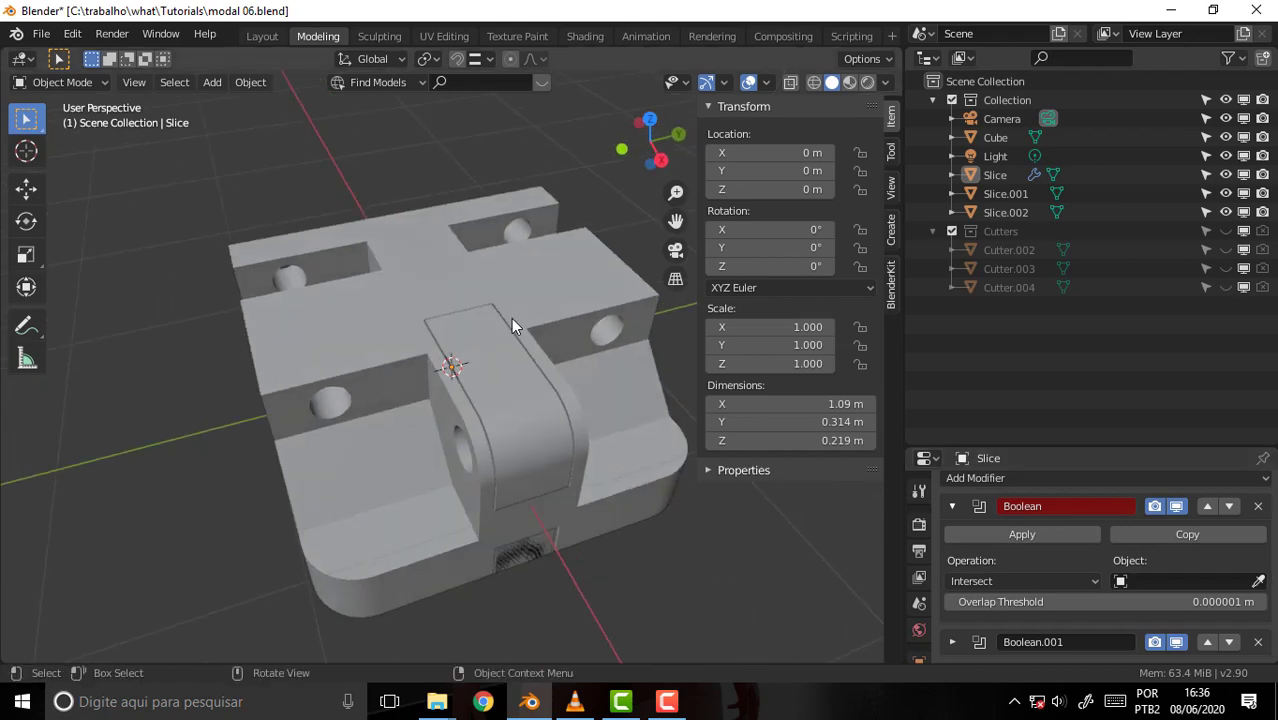
{"action": "left_click", "coordinate": [521, 552]}
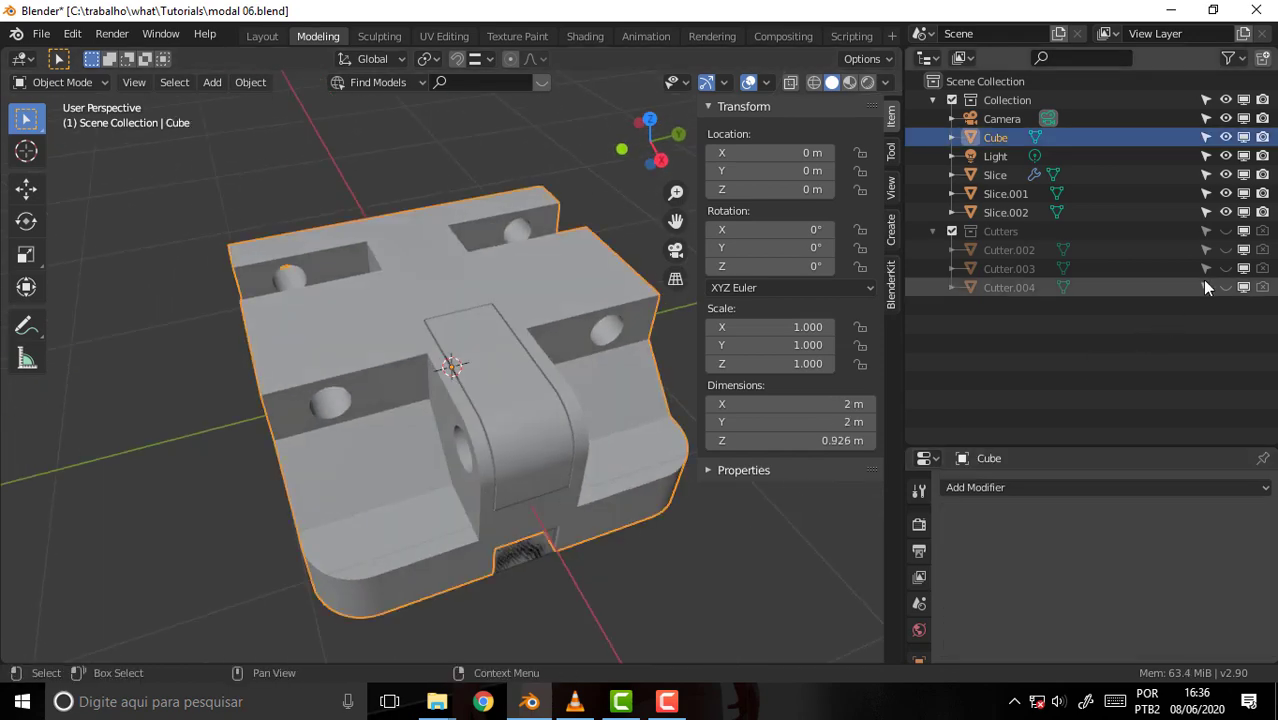
{"action": "left_click", "coordinate": [532, 549]}
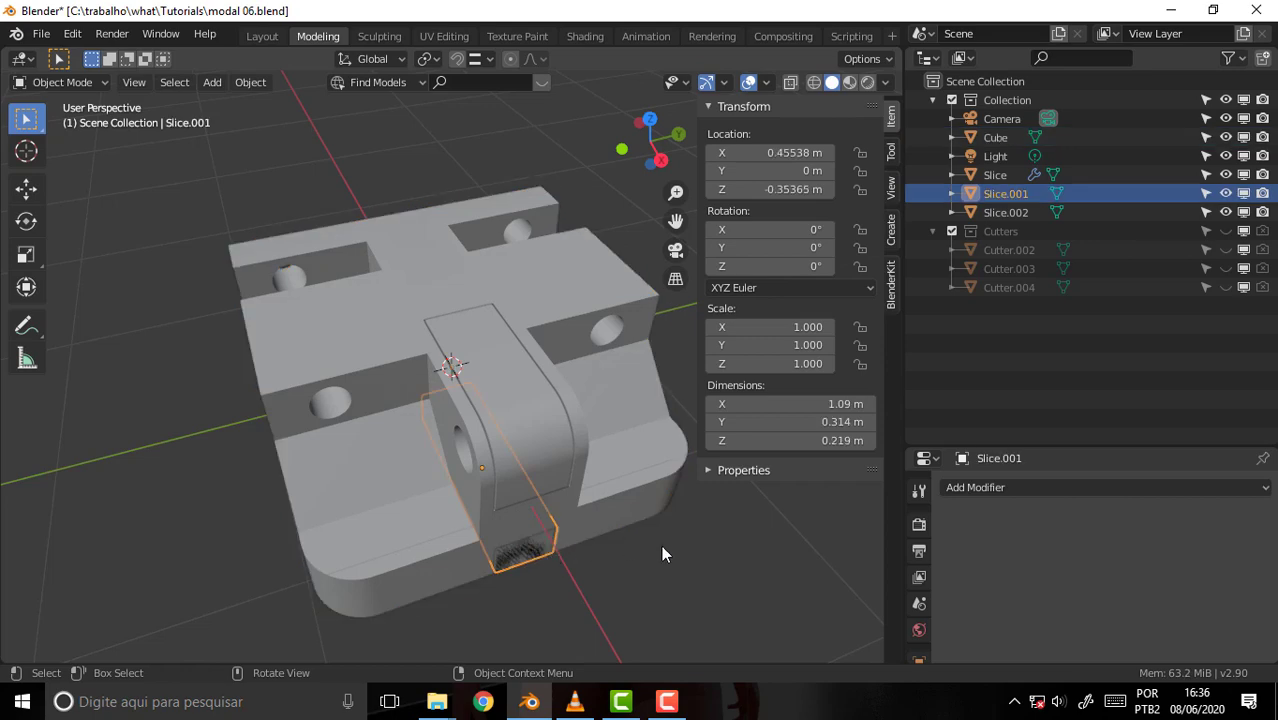
{"action": "middle_click_drag", "start_coordinate": [661, 549], "coordinate": [650, 459]}
{"action": "key", "text": "g"}
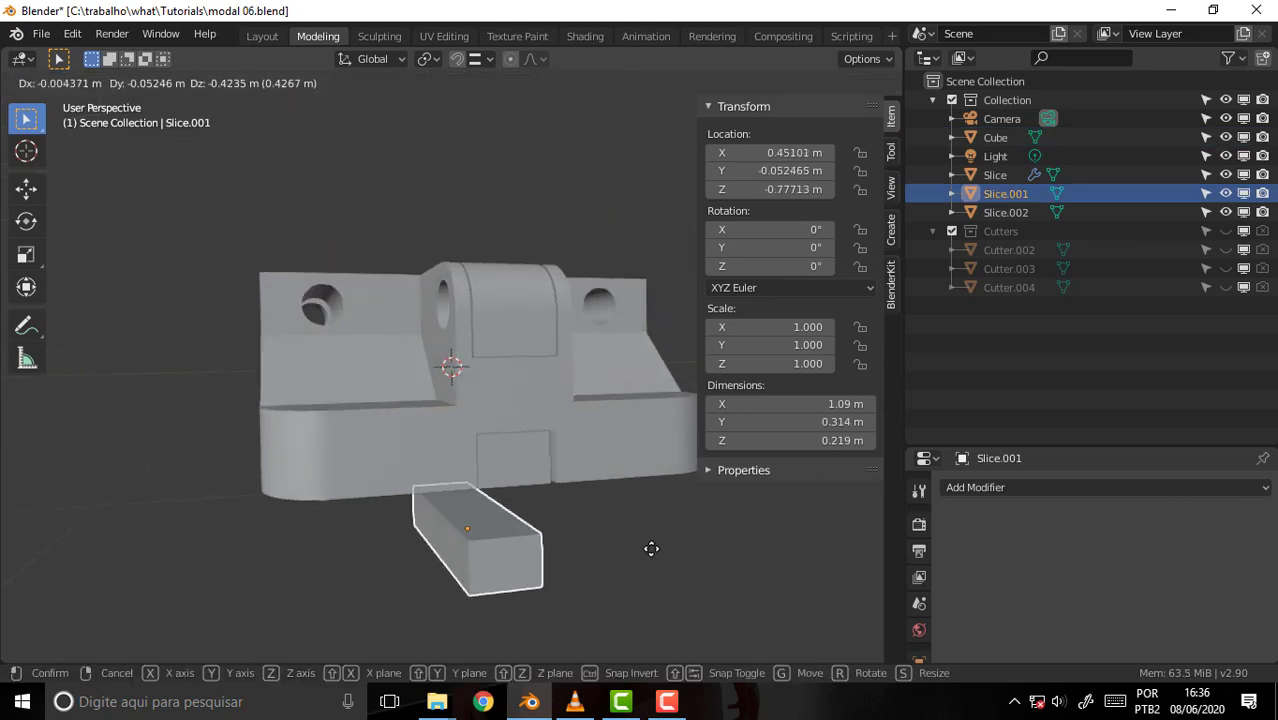
{"action": "right_click", "coordinate": [663, 543]}
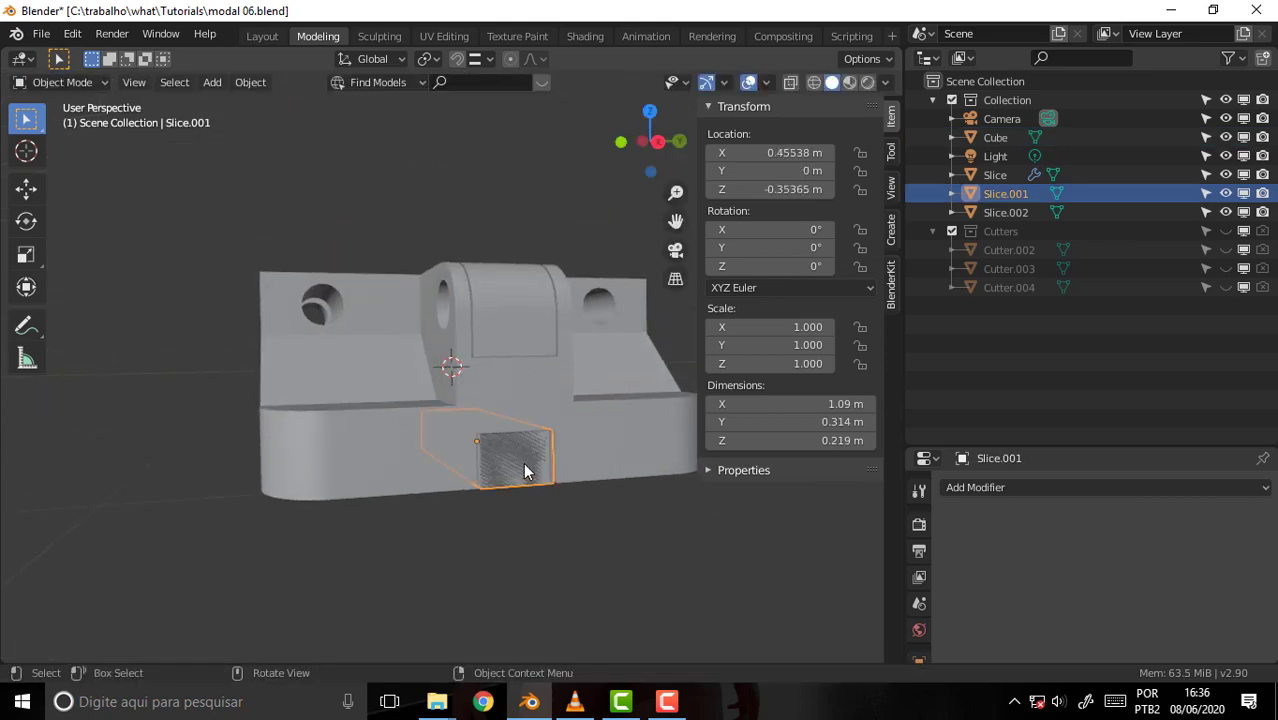
- Make the Cutters collection and Cutter.002–Cutter.004 visible in viewport and renders
{"action": "left_click", "coordinate": [1004, 233]}
{"action": "left_click", "coordinate": [1225, 231]}
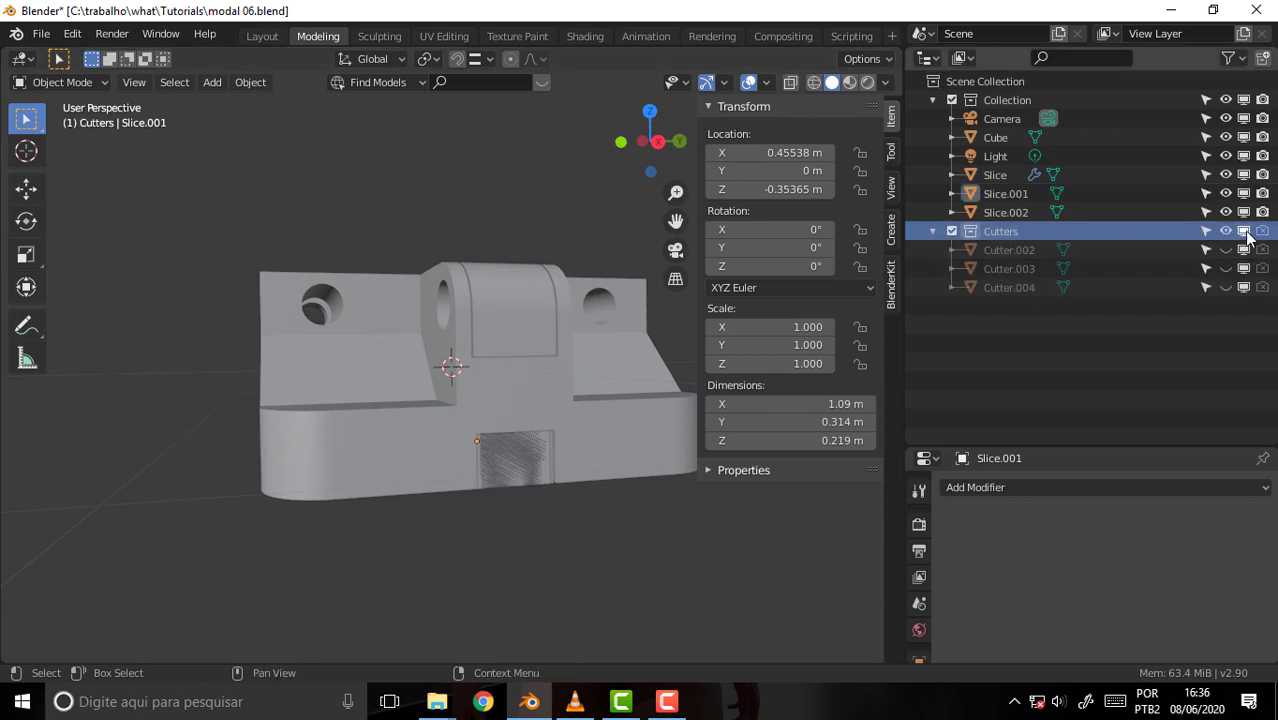
{"action": "left_click", "coordinate": [1262, 231]}
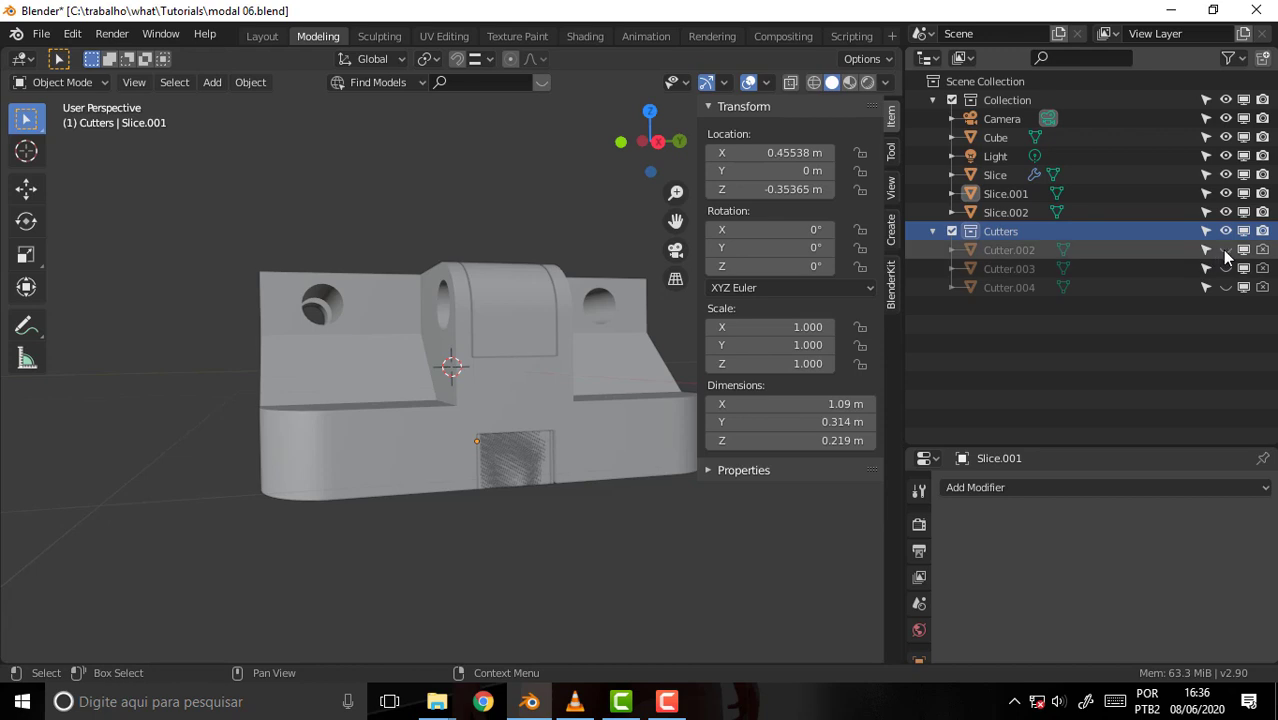
{"action": "left_click", "coordinate": [1225, 250]}
{"action": "left_click", "coordinate": [1262, 250]}
{"action": "left_click", "coordinate": [1225, 268]}
{"action": "left_click", "coordinate": [1262, 268]}
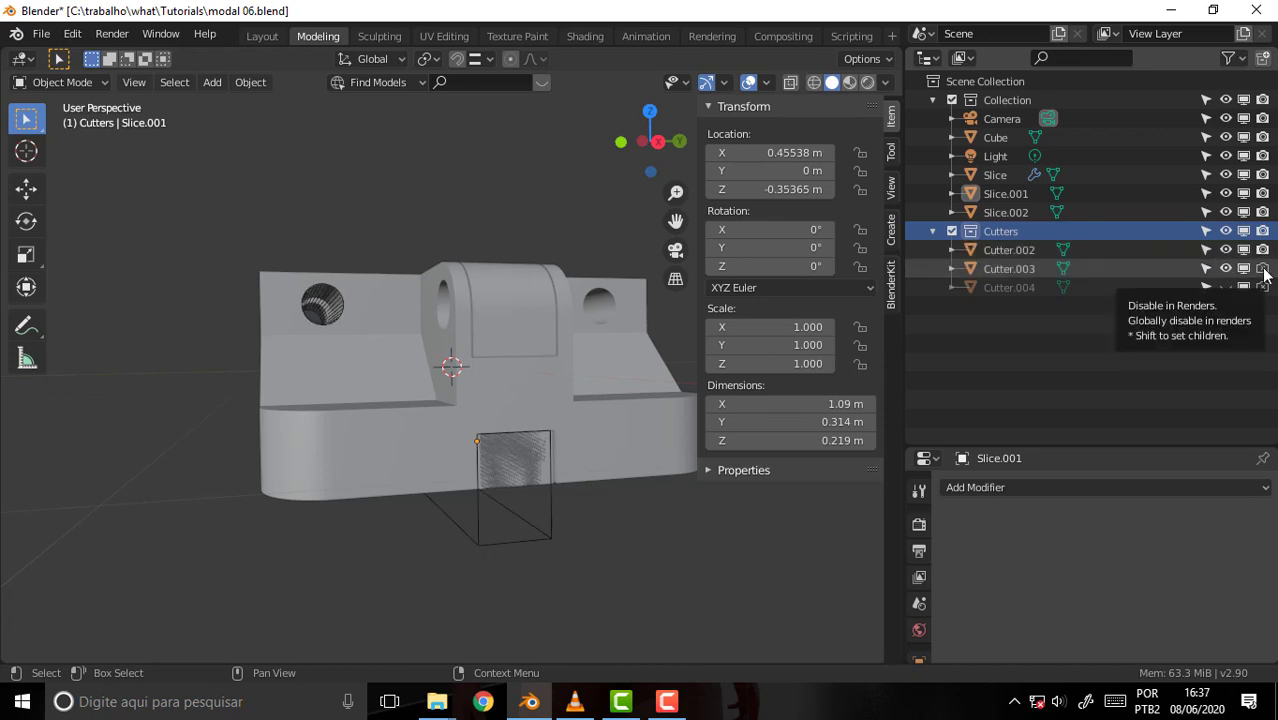
{"action": "left_click", "coordinate": [1225, 287]}
{"action": "left_click", "coordinate": [1262, 287]}
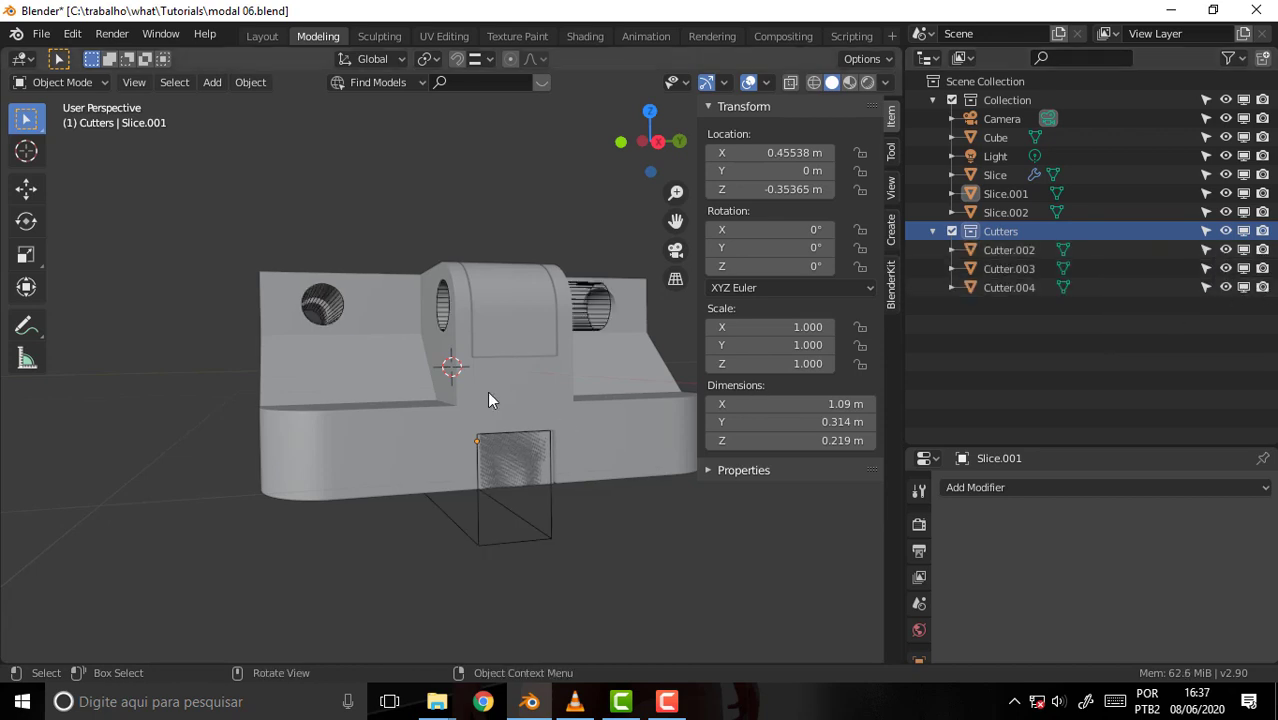
{"action": "mouse_move", "coordinate": [384, 281]}
{"action": "middle_mouse_down"}
{"action": "mouse_move", "coordinate": [384, 347]}
{"action": "mouse_move", "coordinate": [388, 334]}
{"action": "middle_mouse_up"}
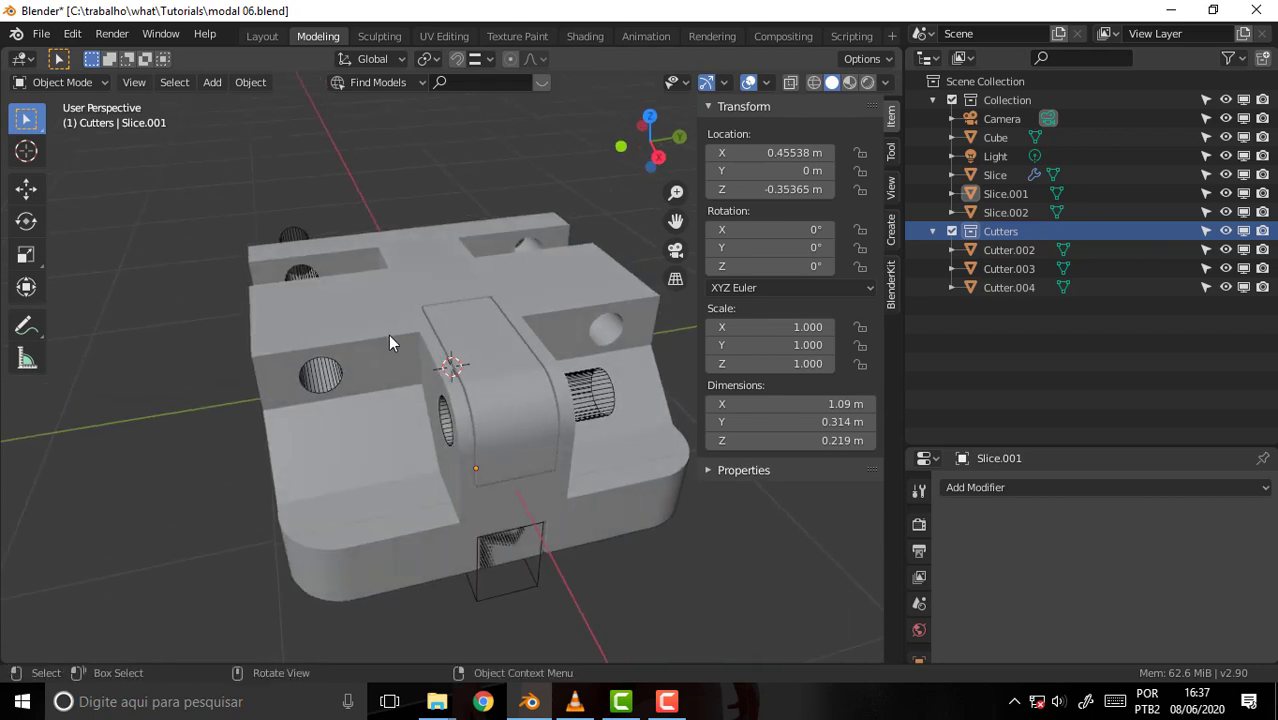
- Delete Cutter.004, Cutter.003 and Cutter.002
{"action": "left_click", "coordinate": [604, 412]}
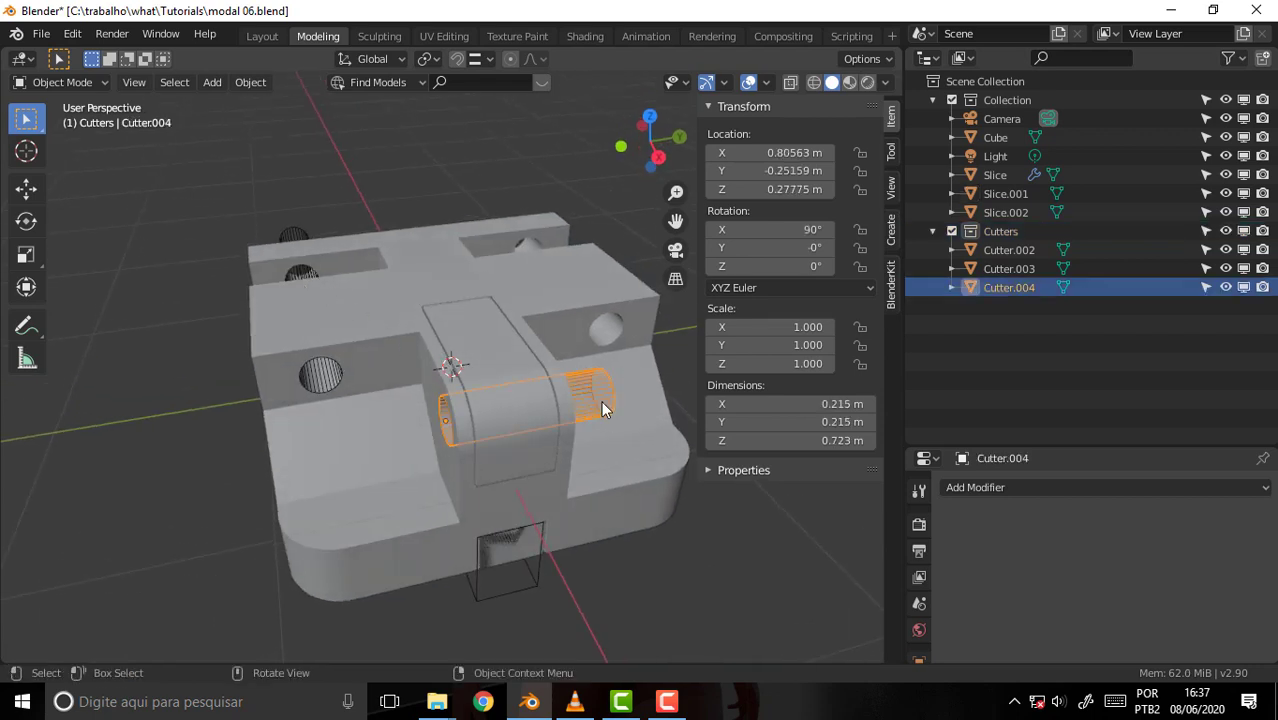
{"action": "key", "text": "Delete"}
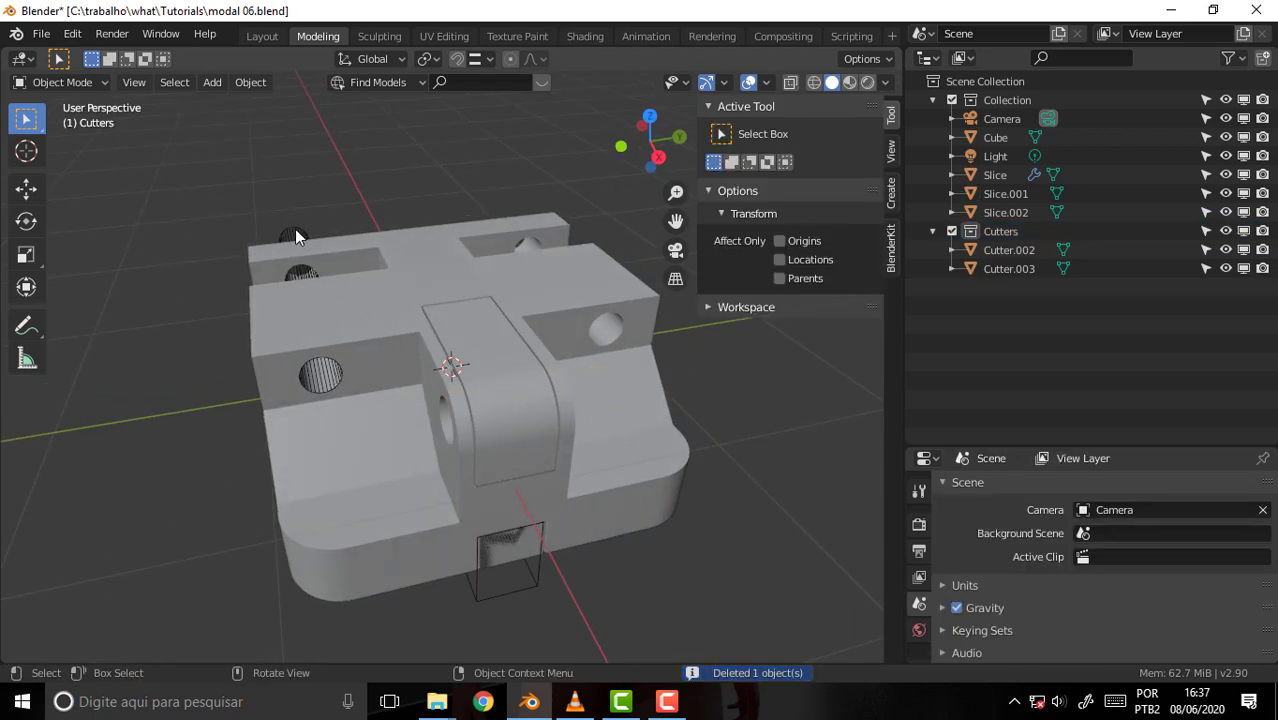
{"action": "left_click", "coordinate": [296, 236]}
{"action": "key", "text": "Delete"}
{"action": "left_click", "coordinate": [509, 588]}
{"action": "key", "text": "Delete"}
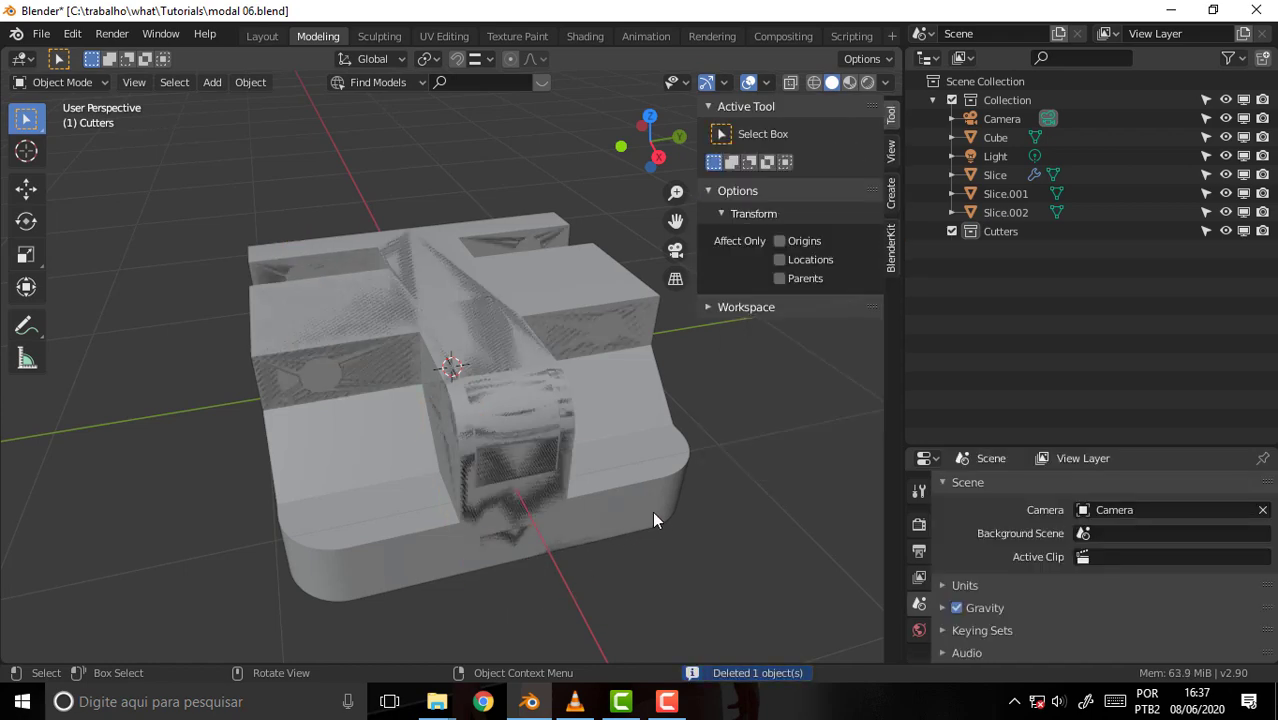
- Delete the empty Cutters collection and select Slice in the Outliner
{"action": "left_click", "coordinate": [995, 236]}
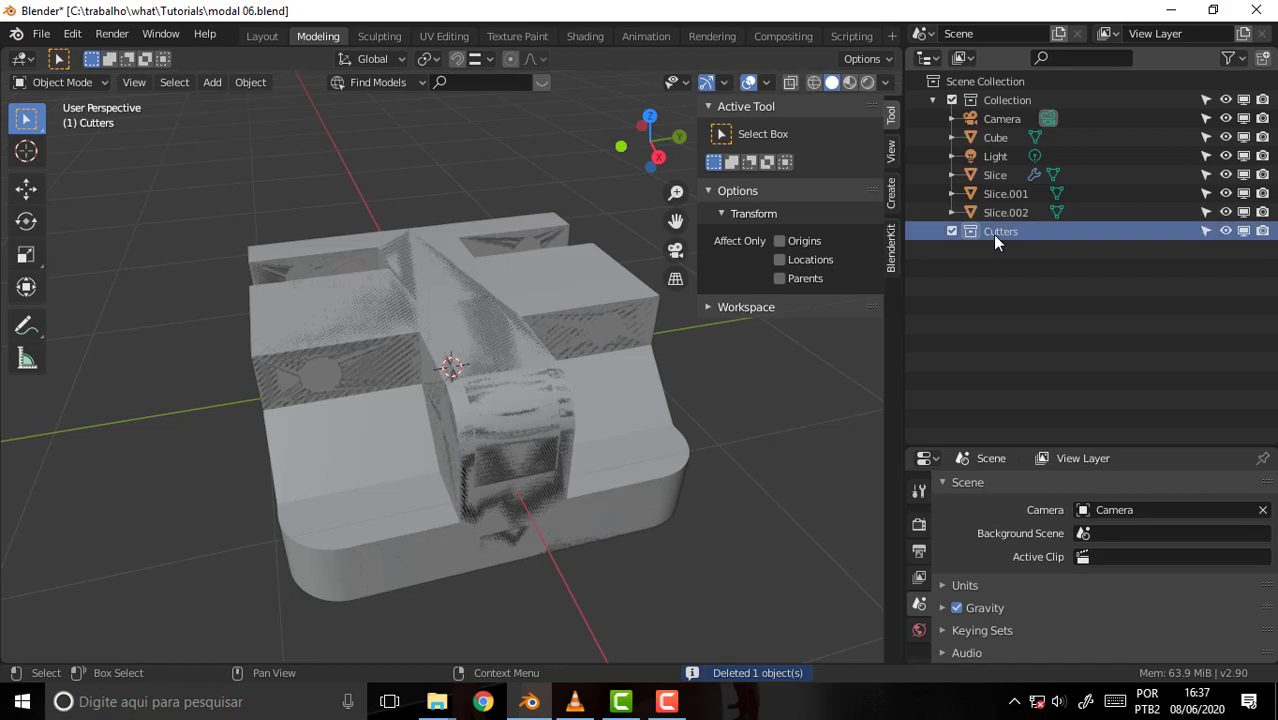
{"action": "right_click", "coordinate": [995, 240]}
{"action": "left_click", "coordinate": [986, 238]}
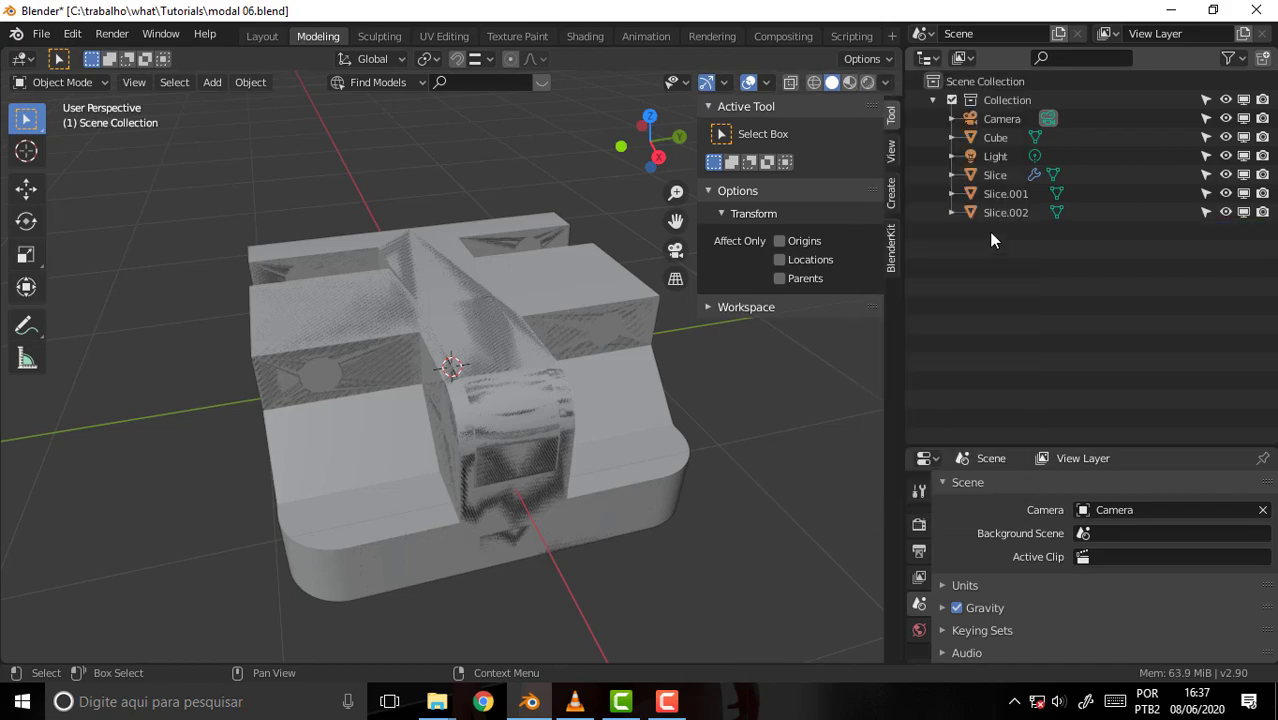
{"action": "left_click", "coordinate": [1004, 211]}
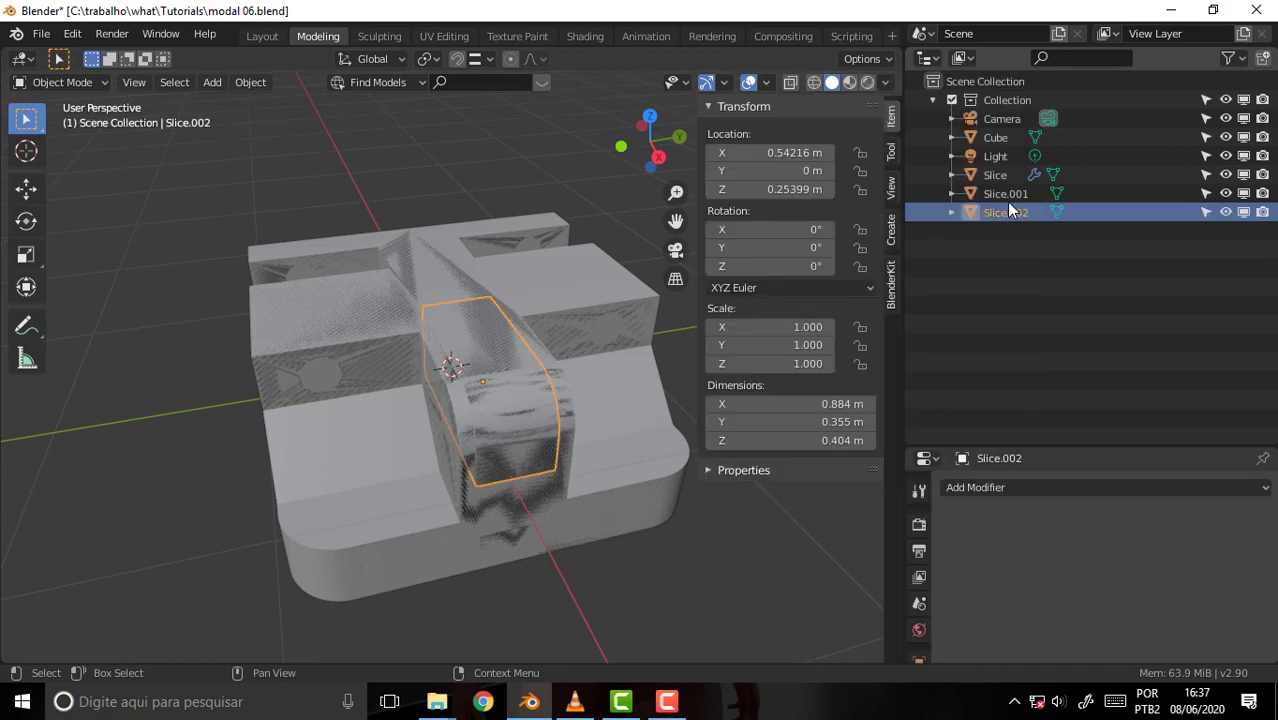
{"action": "left_click", "coordinate": [1002, 176]}
{"action": "right_click", "coordinate": [1002, 176]}
- Delete the Slice object and put the Cube into Edit Mode
{"action": "left_click", "coordinate": [1002, 176]}
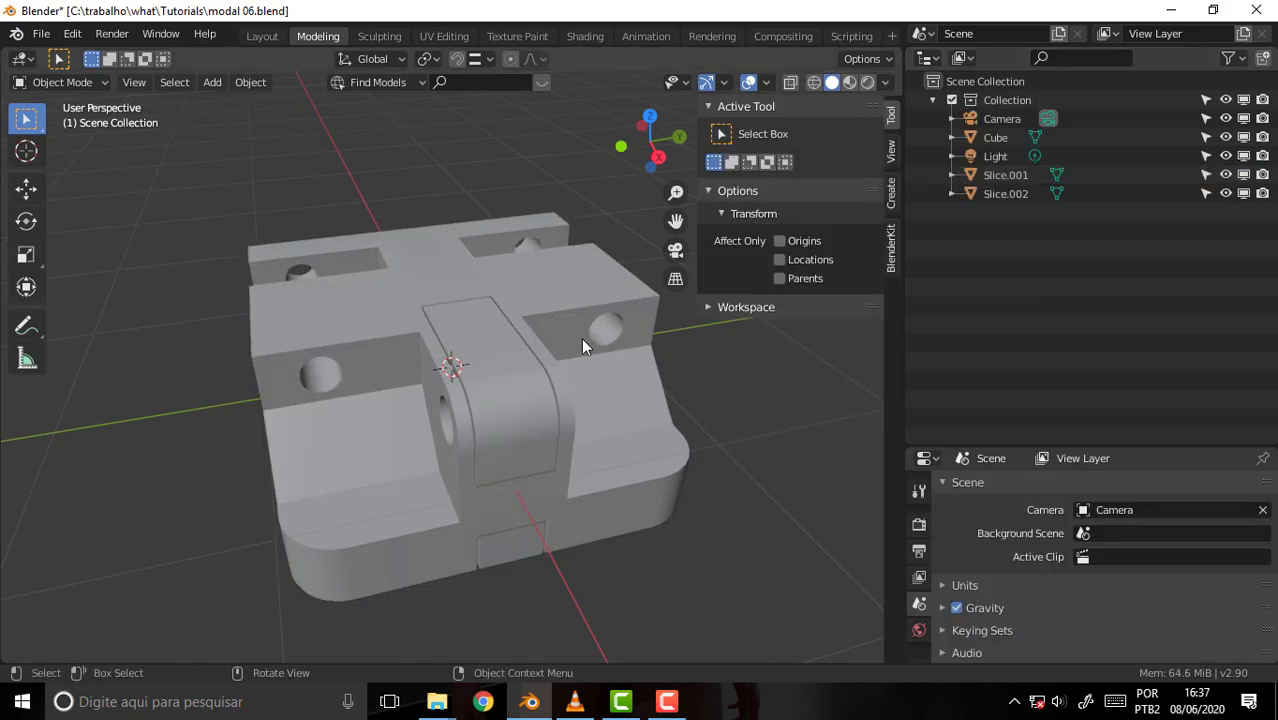
{"action": "mouse_move", "coordinate": [529, 182]}
{"action": "middle_mouse_down"}
{"action": "mouse_move", "coordinate": [327, 135]}
{"action": "mouse_move", "coordinate": [469, 140]}
{"action": "mouse_move", "coordinate": [585, 121]}
{"action": "mouse_move", "coordinate": [513, 125]}
{"action": "mouse_move", "coordinate": [496, 163]}
{"action": "mouse_move", "coordinate": [548, 163]}
{"action": "mouse_move", "coordinate": [538, 156]}
{"action": "middle_mouse_up"}
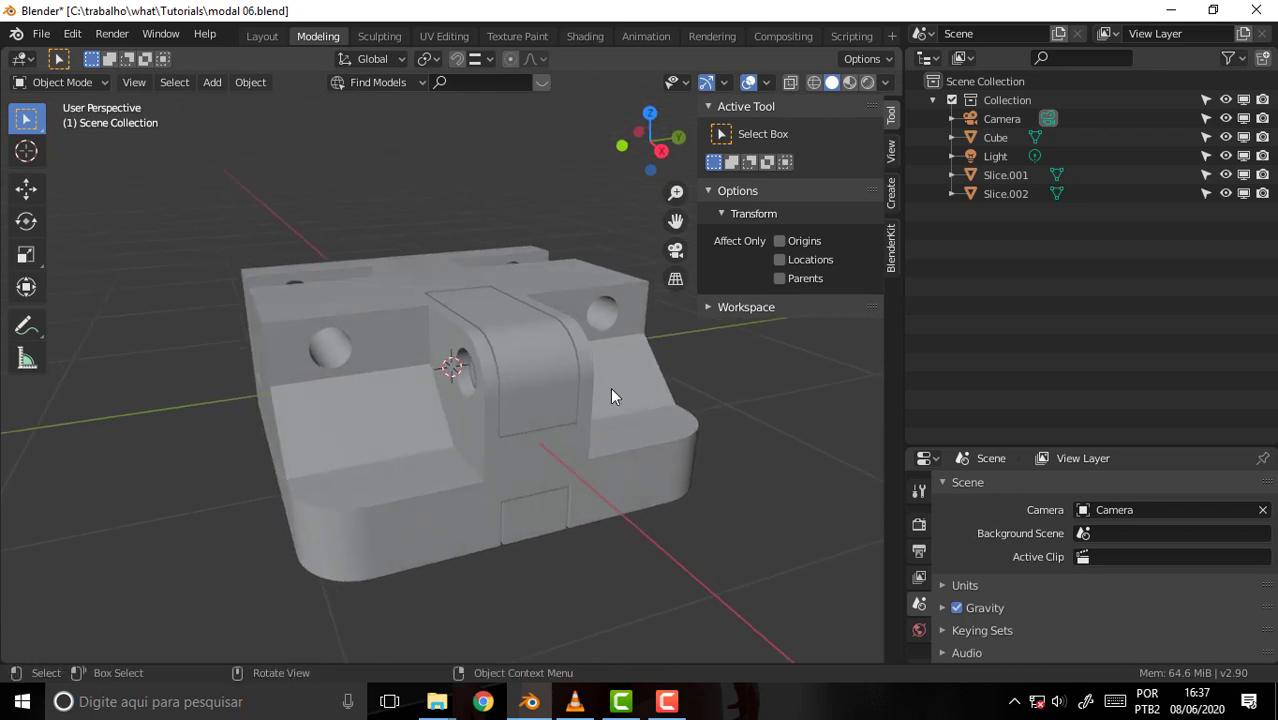
{"action": "mouse_move", "coordinate": [542, 230]}
{"action": "middle_mouse_down"}
{"action": "mouse_move", "coordinate": [551, 322]}
{"action": "mouse_move", "coordinate": [567, 326]}
{"action": "middle_mouse_up"}
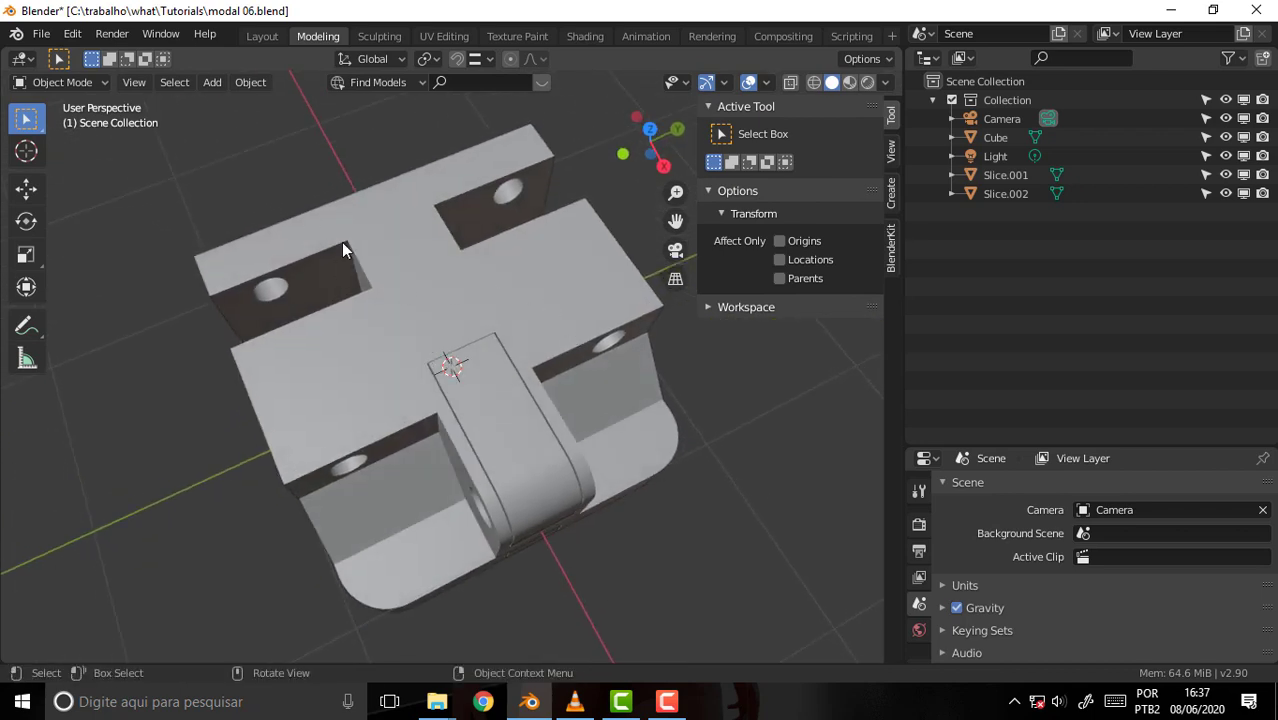
{"action": "left_click", "coordinate": [421, 304]}
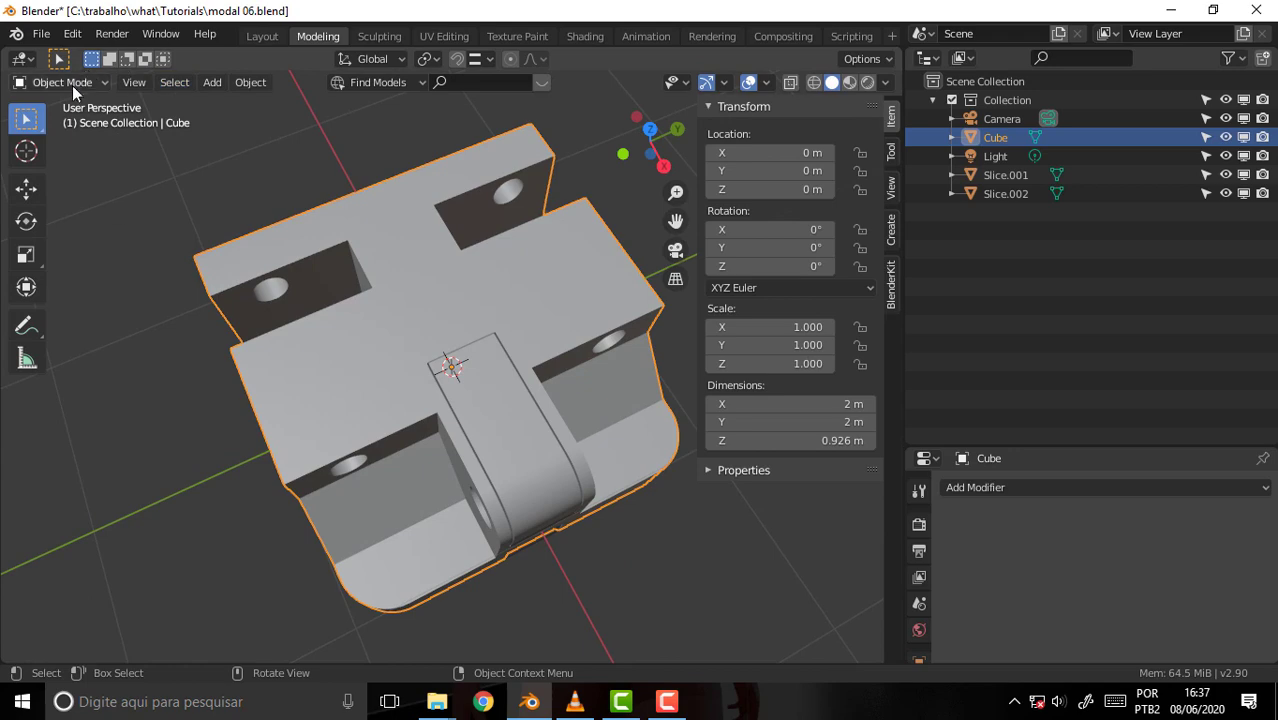
{"action": "left_click", "coordinate": [72, 85]}
{"action": "left_click", "coordinate": [82, 127]}
- In face select mode, select the upper-right and left top faces
{"action": "left_click", "coordinate": [432, 332]}
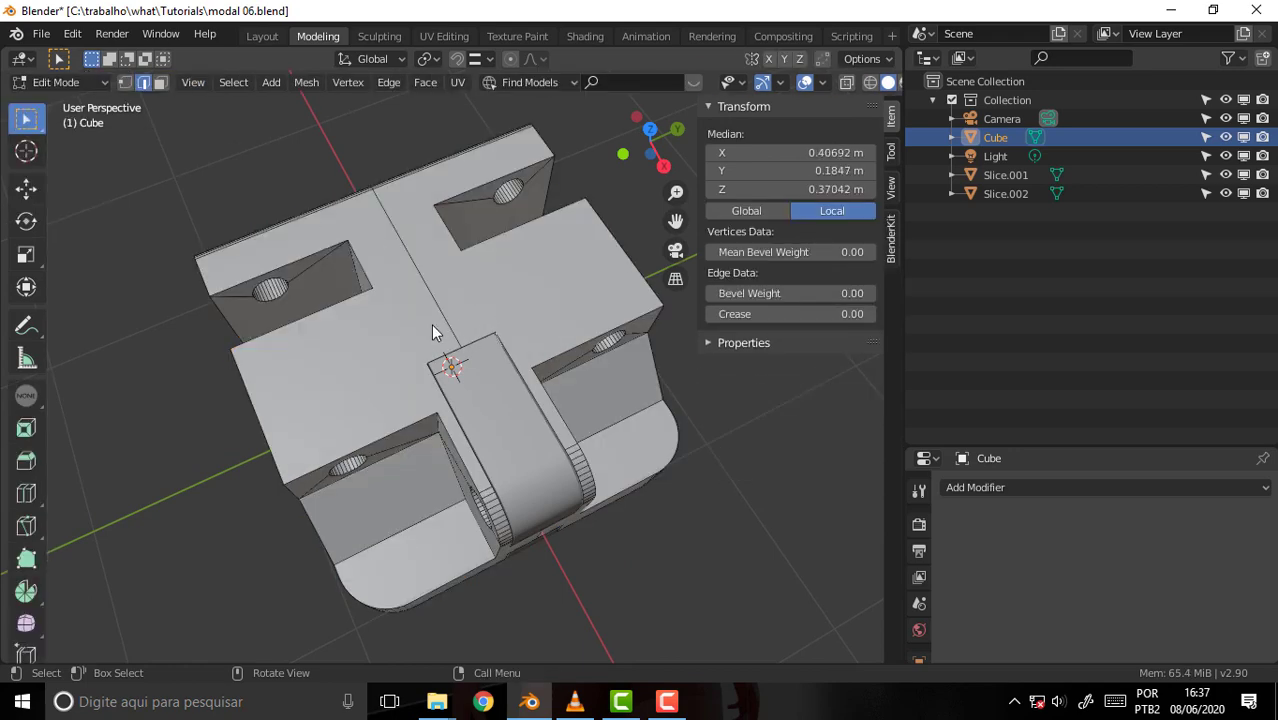
{"action": "left_click", "coordinate": [160, 83]}
{"action": "left_click", "coordinate": [532, 276]}
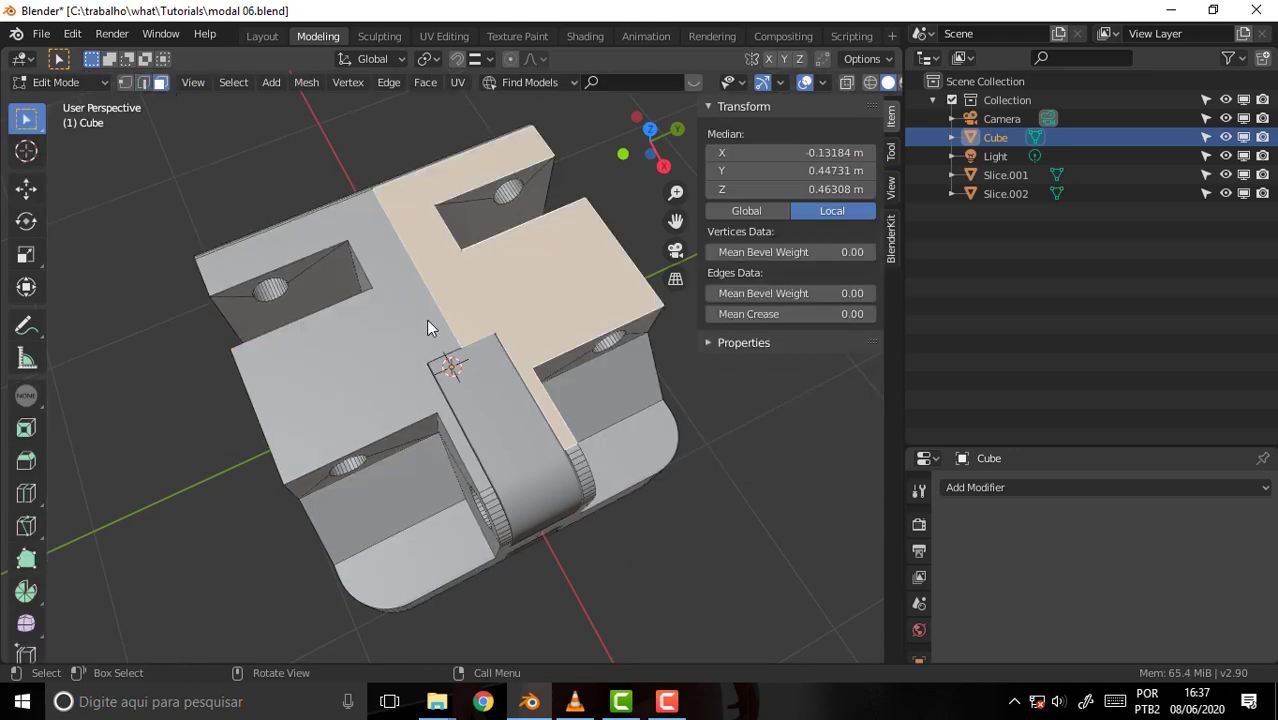
{"action": "left_click", "coordinate": [426, 319], "text": "shift"}
{"action": "key", "text": "ctrl+KP_Add"}
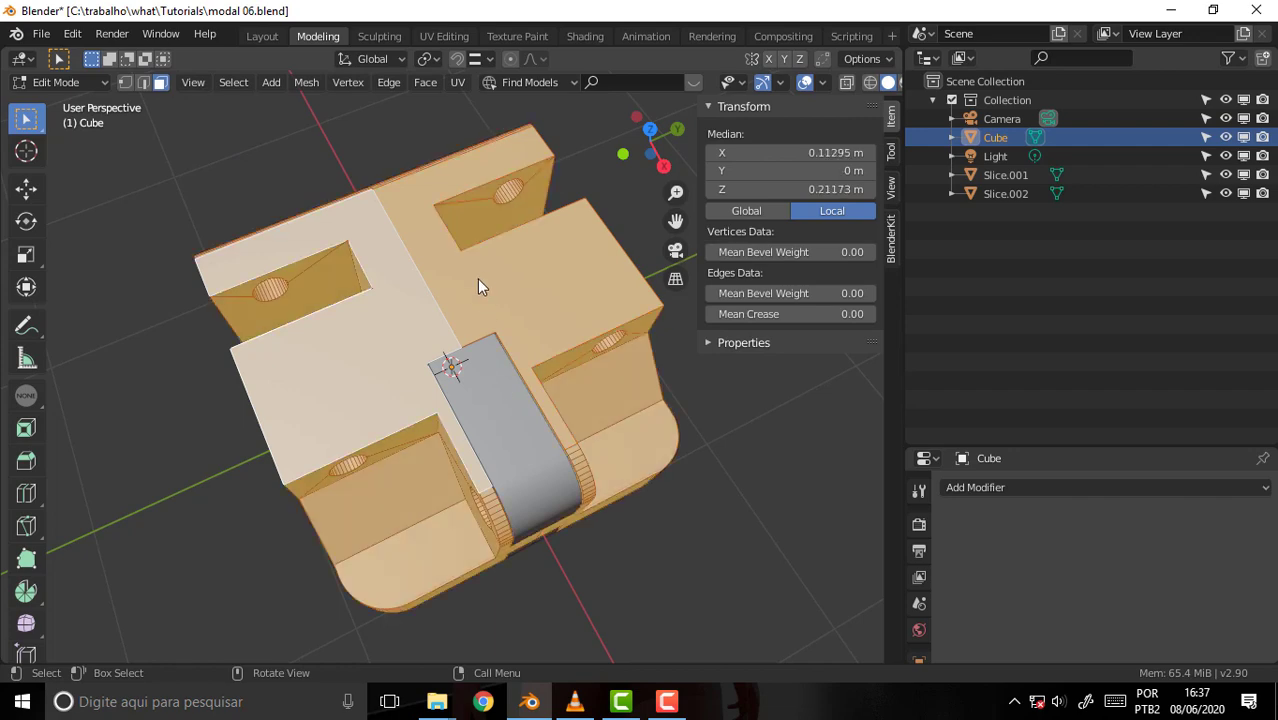
- Reselect just the two top faces and start an inset, thickness 0.017555
{"action": "left_click", "coordinate": [485, 285]}
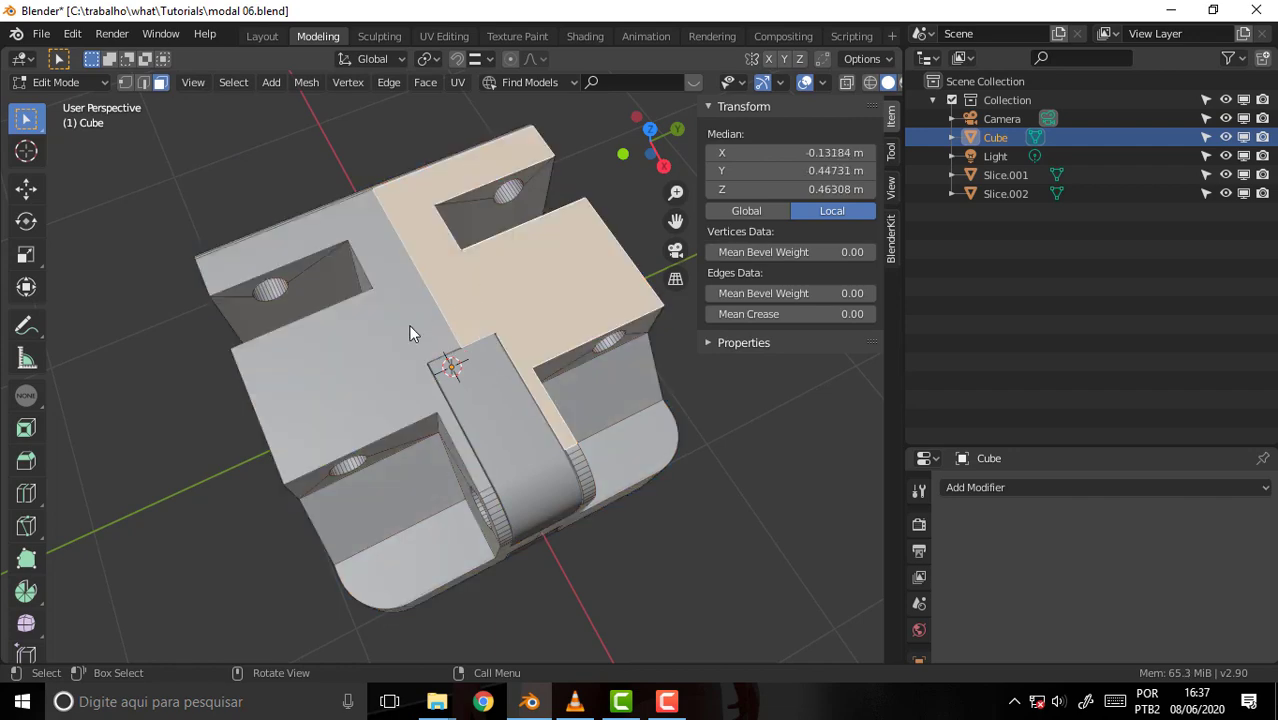
{"action": "key", "text": "a"}
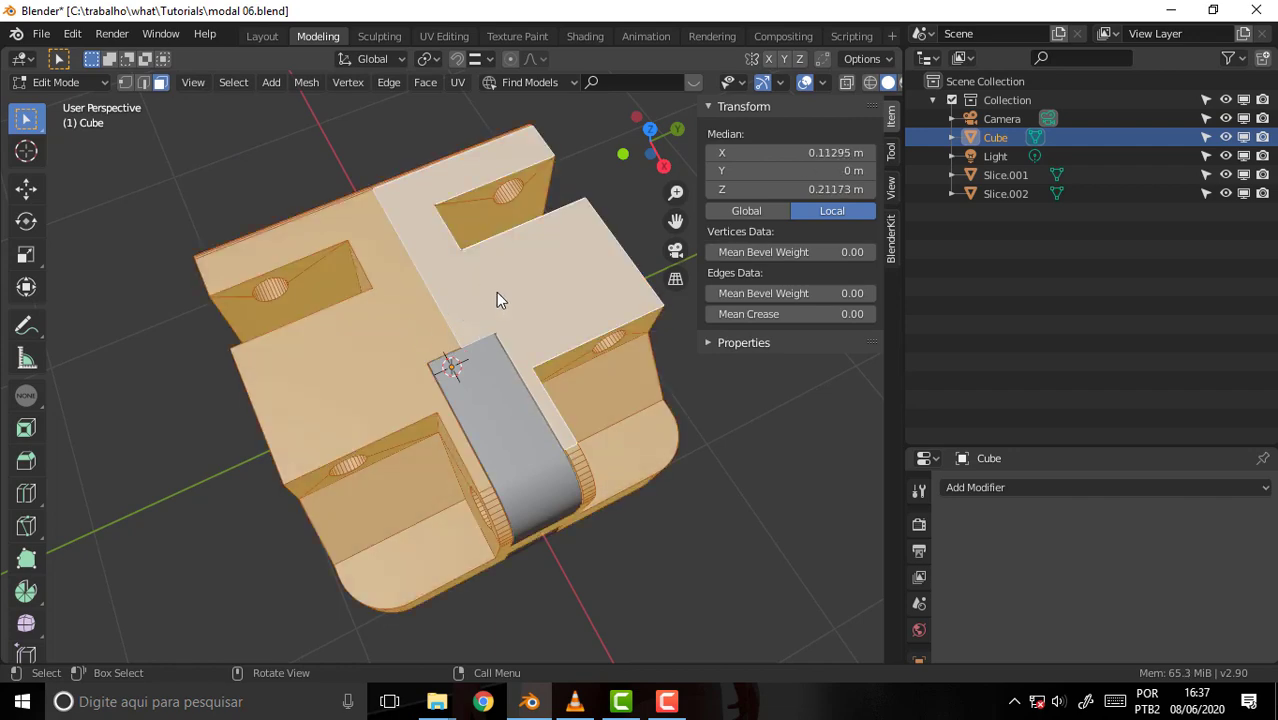
{"action": "left_click", "coordinate": [497, 292]}
{"action": "left_click", "coordinate": [403, 323], "text": "ctrl"}
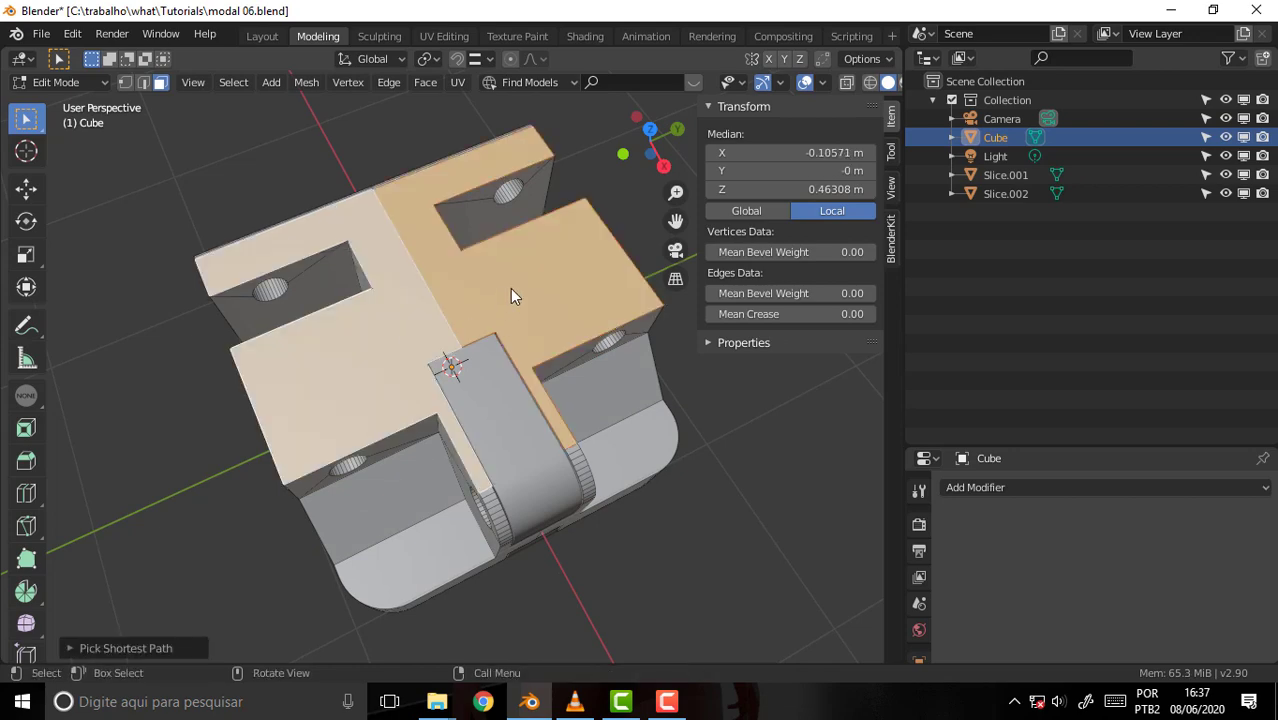
{"action": "key", "text": "i"}
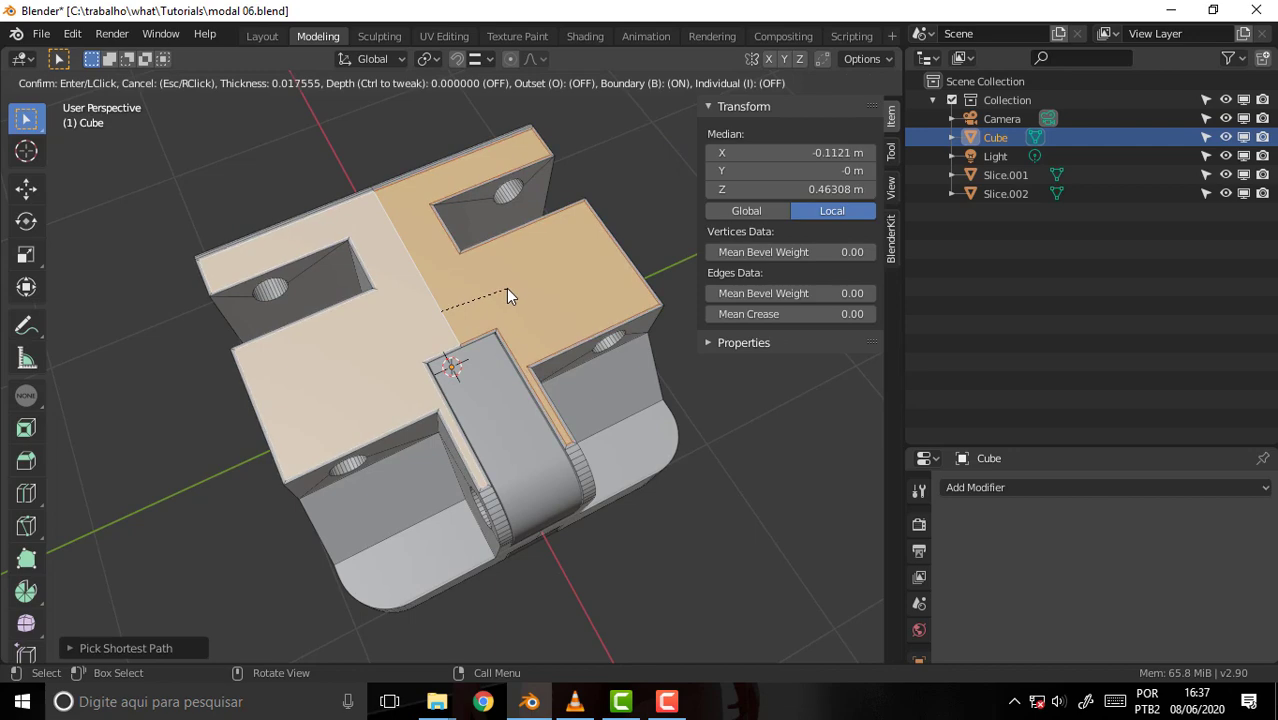
- Finish the top-face inset and extrude those faces 0.02588 m down into shallow pockets
{"action": "left_click", "coordinate": [506, 288]}
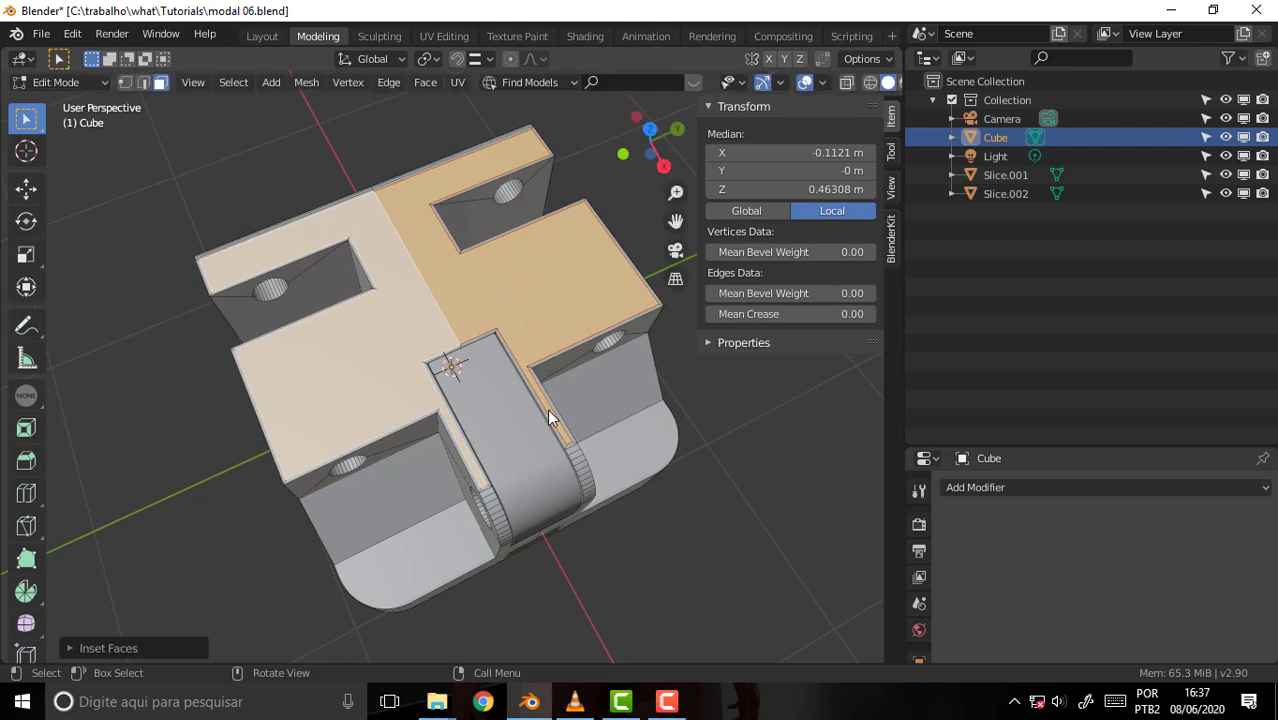
{"action": "middle_click_drag", "start_coordinate": [630, 381], "coordinate": [531, 220]}
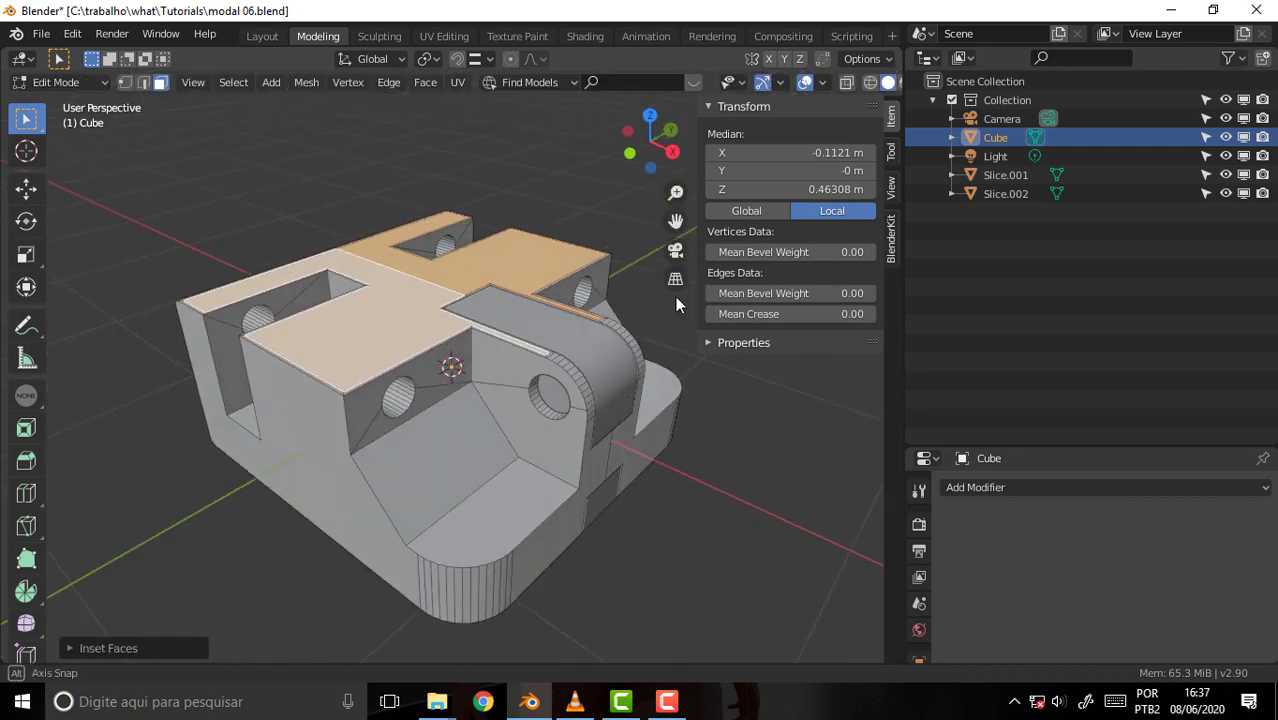
{"action": "key", "text": "e"}
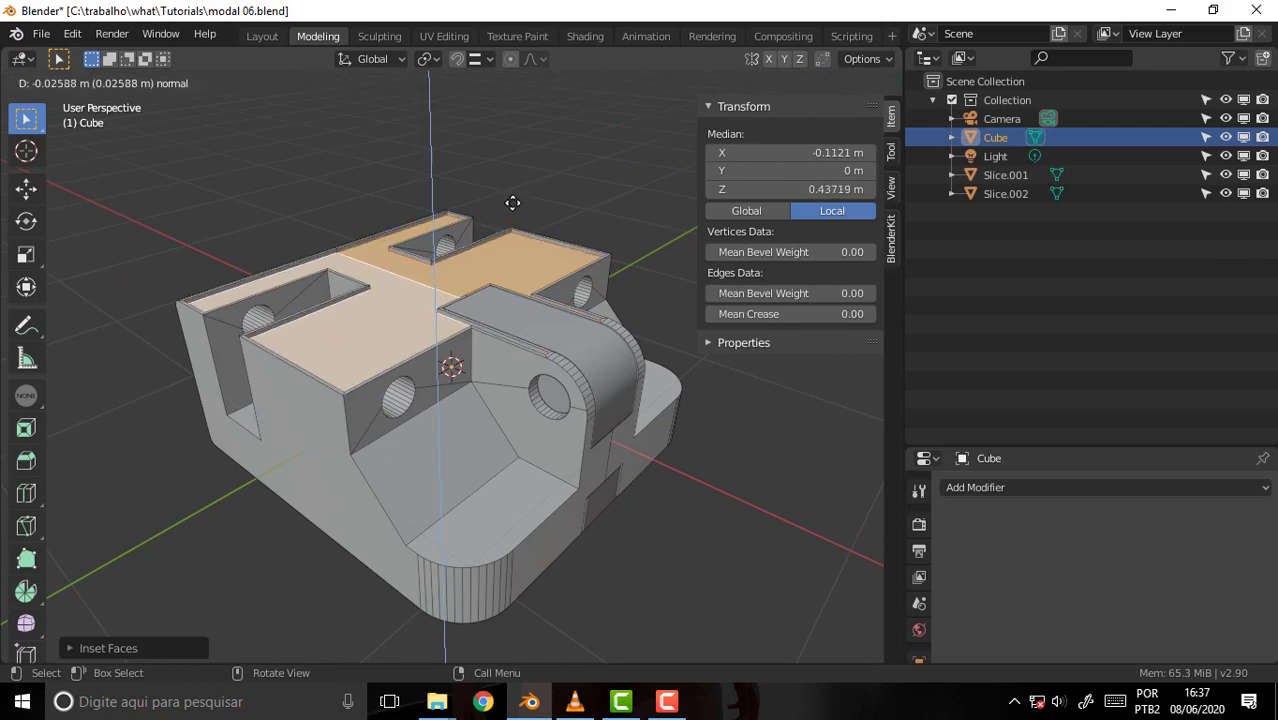
{"action": "left_click", "coordinate": [512, 204]}
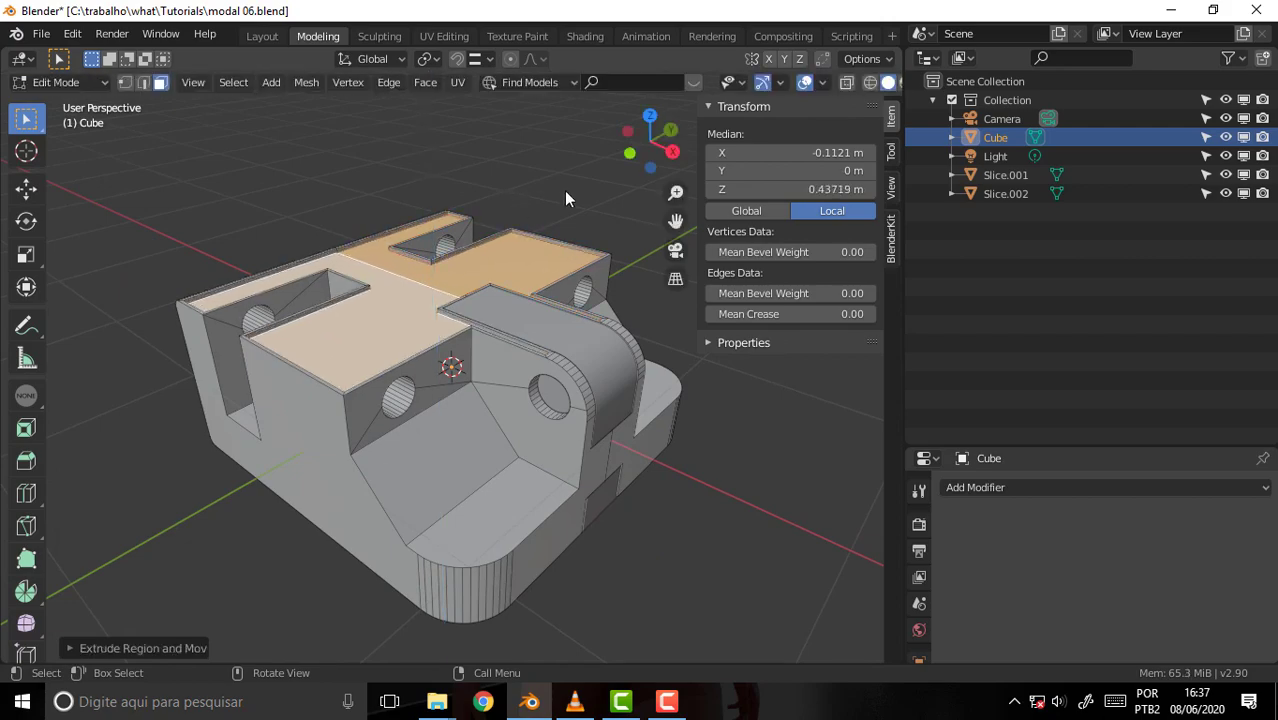
{"action": "mouse_move", "coordinate": [564, 192]}
{"action": "middle_mouse_down"}
{"action": "mouse_move", "coordinate": [420, 222]}
{"action": "mouse_move", "coordinate": [394, 157]}
{"action": "mouse_move", "coordinate": [342, 154]}
{"action": "mouse_move", "coordinate": [476, 260]}
{"action": "mouse_move", "coordinate": [506, 263]}
{"action": "mouse_move", "coordinate": [564, 387]}
{"action": "middle_mouse_up"}
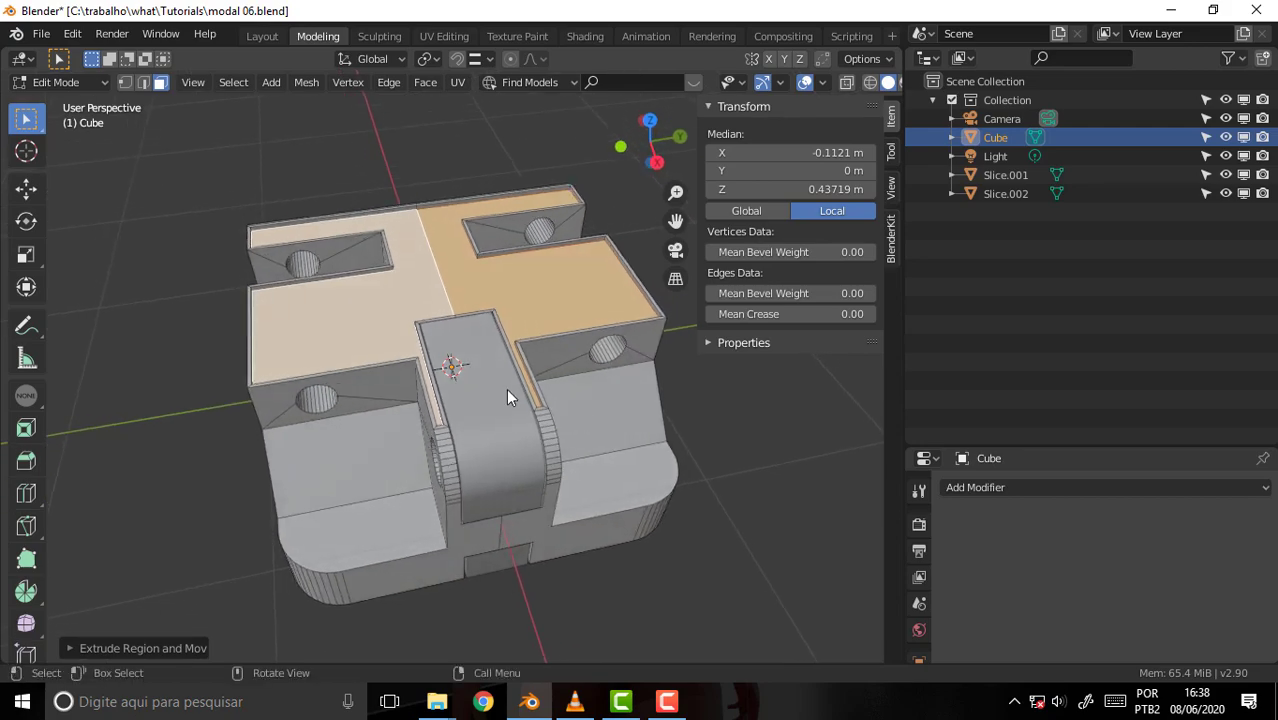
- Select the slanted hinge-plate face around the hole and inset it
{"action": "mouse_move", "coordinate": [503, 340]}
{"action": "middle_mouse_down"}
{"action": "mouse_move", "coordinate": [440, 425]}
{"action": "mouse_move", "coordinate": [457, 420]}
{"action": "mouse_move", "coordinate": [539, 284]}
{"action": "mouse_move", "coordinate": [615, 263]}
{"action": "middle_mouse_up"}
{"action": "key", "text": "alt+a"}
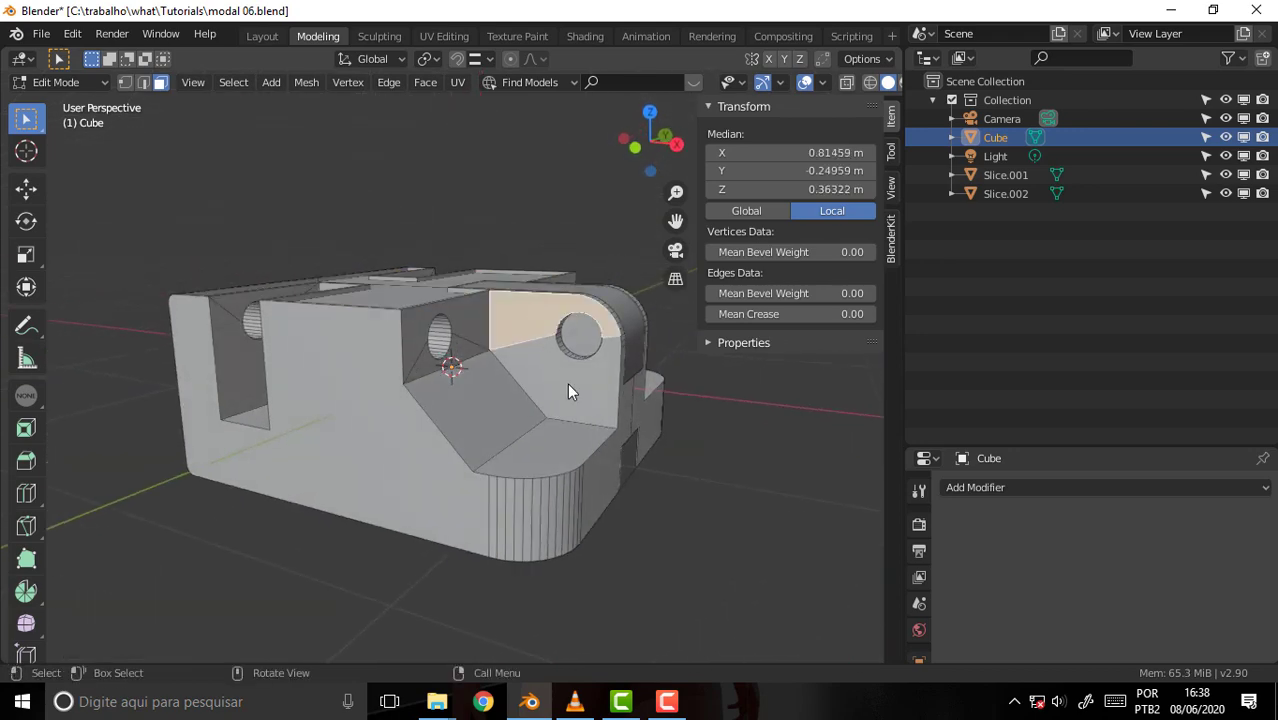
{"action": "left_click", "coordinate": [567, 383]}
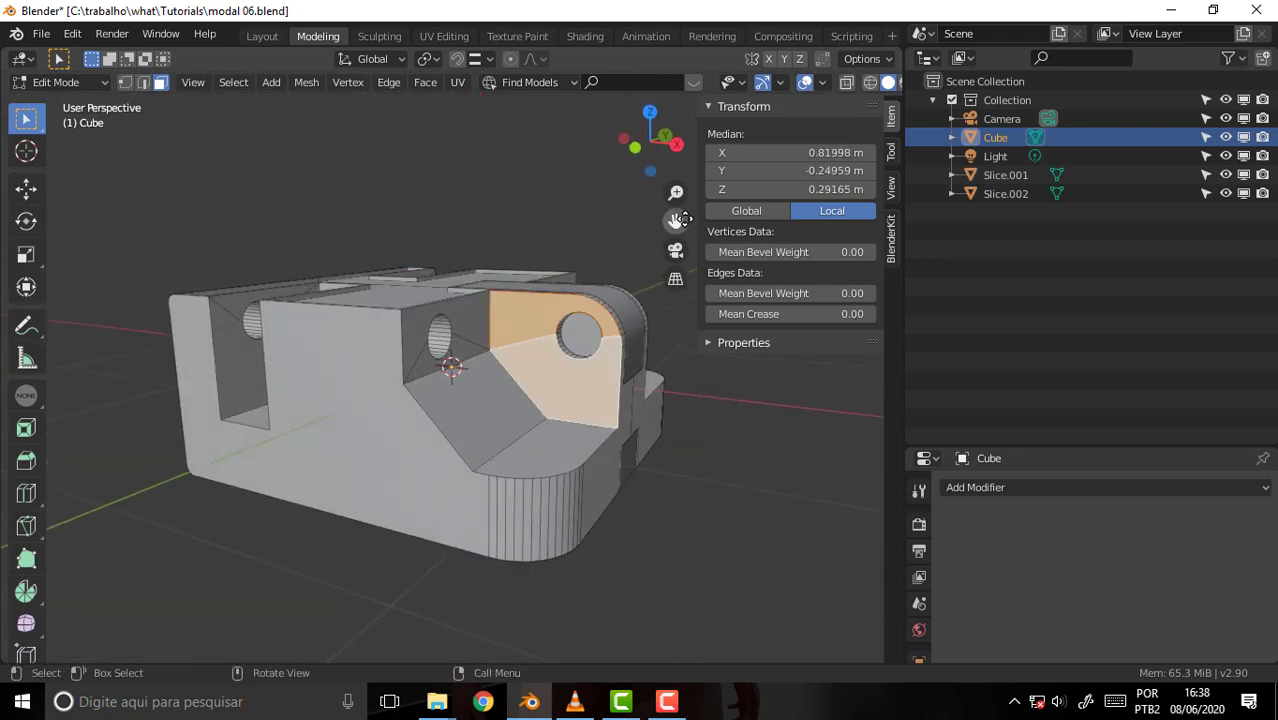
{"action": "left_click_drag", "start_coordinate": [683, 219], "coordinate": [568, 219]}
{"action": "mouse_move", "coordinate": [584, 271]}
{"action": "middle_mouse_down"}
{"action": "mouse_move", "coordinate": [649, 253]}
{"action": "mouse_move", "coordinate": [584, 271]}
{"action": "mouse_move", "coordinate": [362, 266]}
{"action": "mouse_move", "coordinate": [411, 306]}
{"action": "middle_mouse_up"}
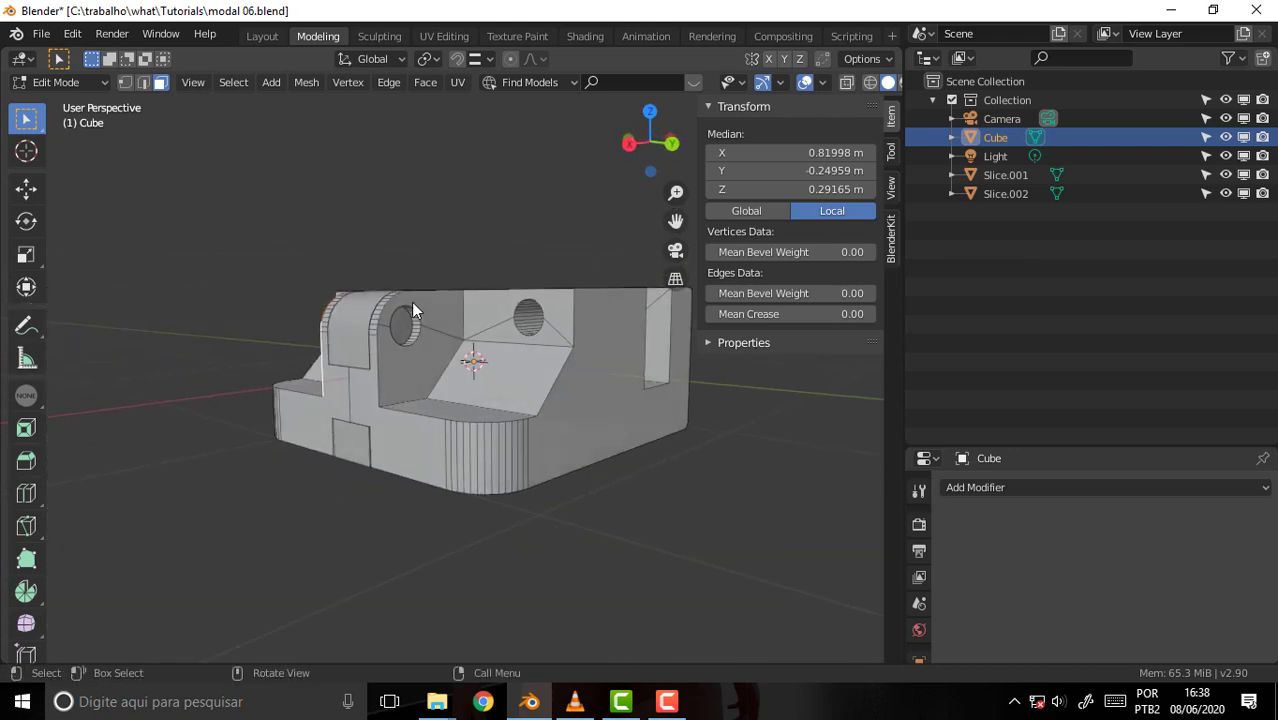
{"action": "left_click", "coordinate": [416, 372]}
{"action": "mouse_move", "coordinate": [300, 207]}
{"action": "middle_mouse_down"}
{"action": "mouse_move", "coordinate": [577, 225]}
{"action": "mouse_move", "coordinate": [577, 210]}
{"action": "middle_mouse_up"}
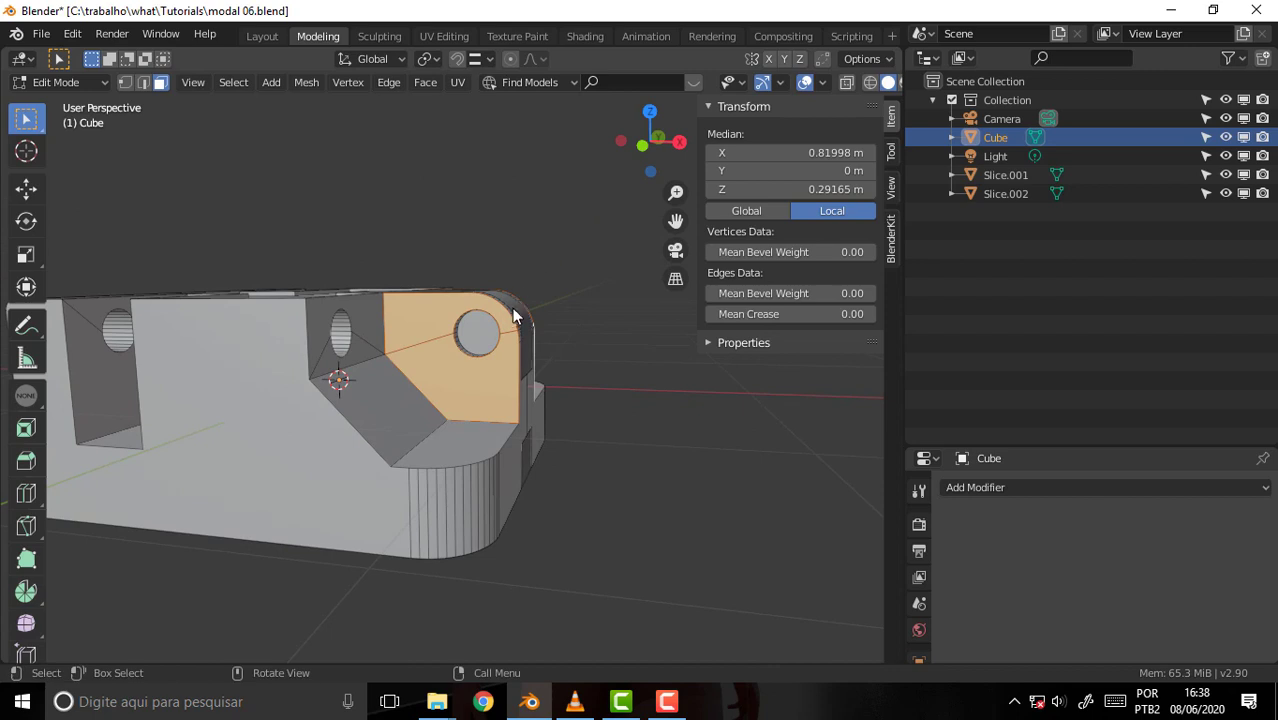
{"action": "key", "text": "i"}
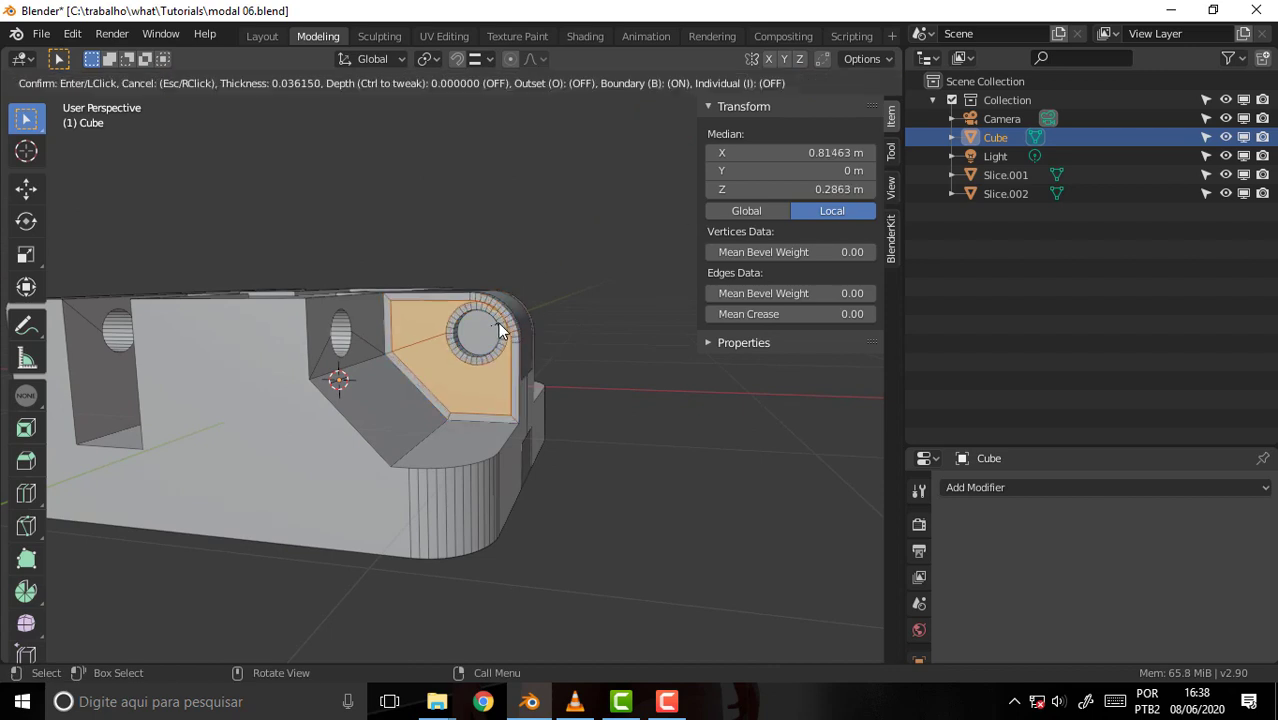
{"action": "left_click", "coordinate": [499, 320]}
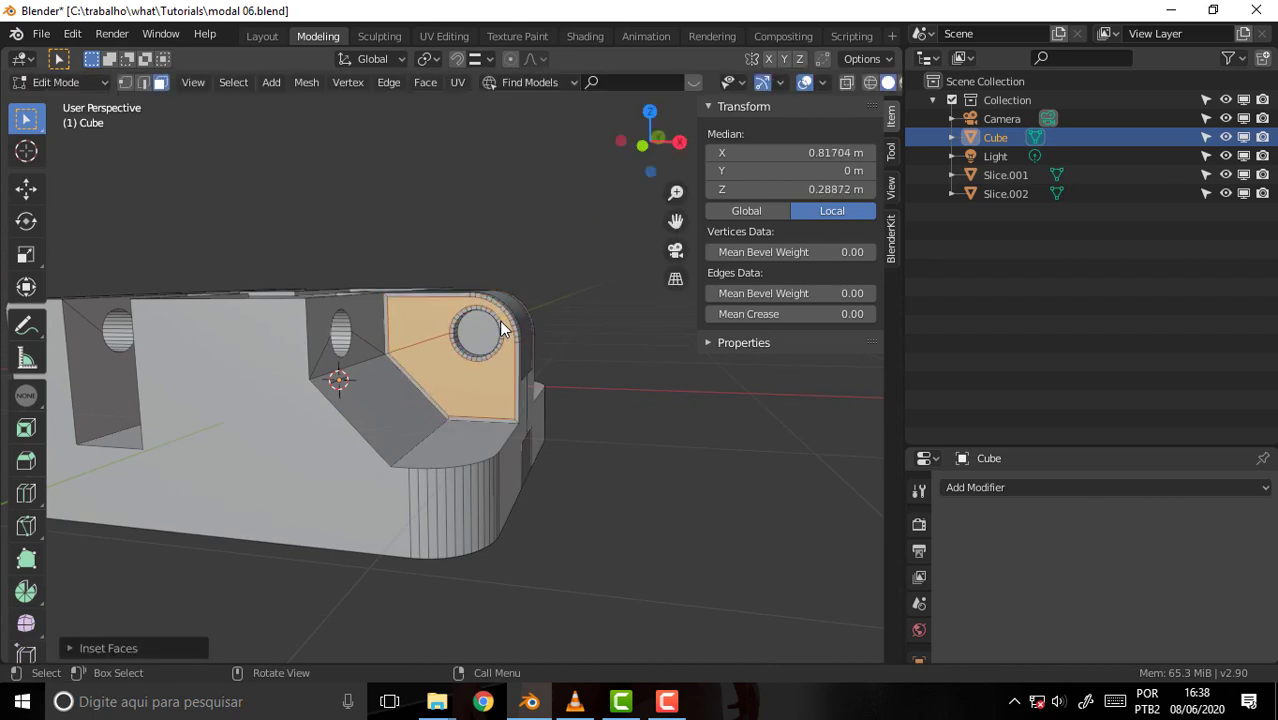
- Extrude the inset hinge face in place, trying X then Y constraints
{"action": "middle_click_drag", "start_coordinate": [600, 308], "coordinate": [528, 347]}
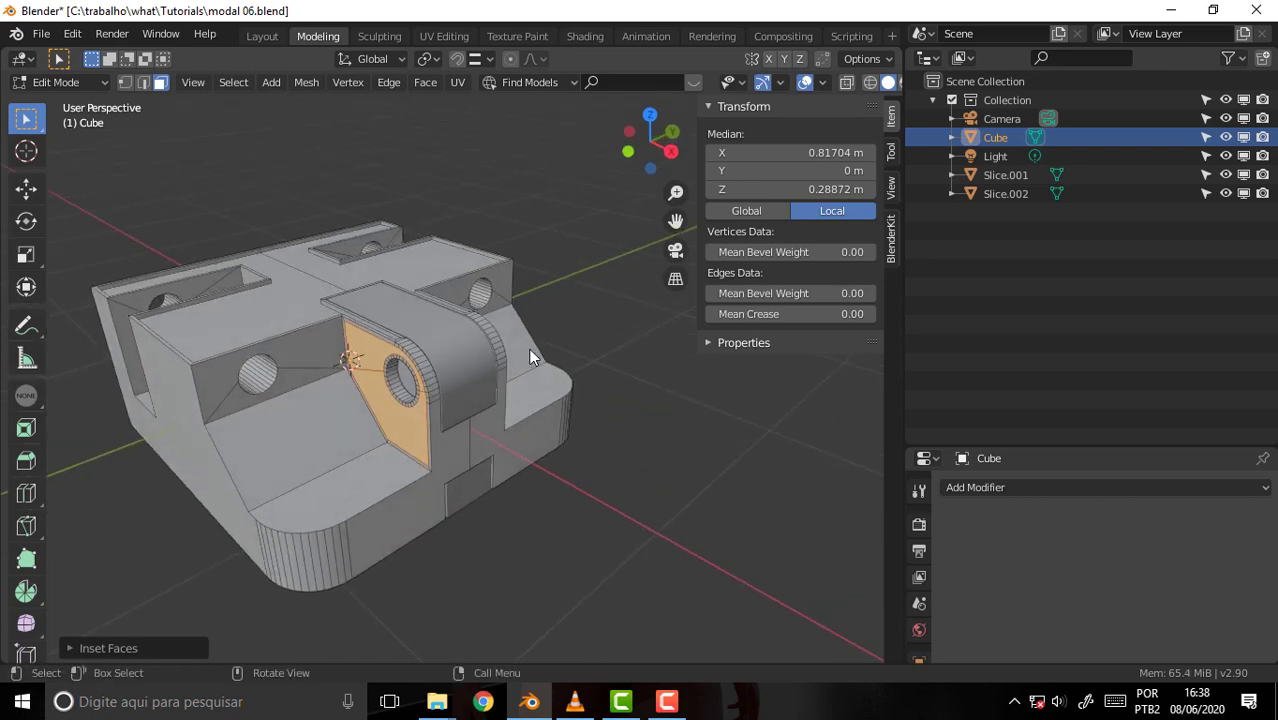
{"action": "key", "text": "e"}
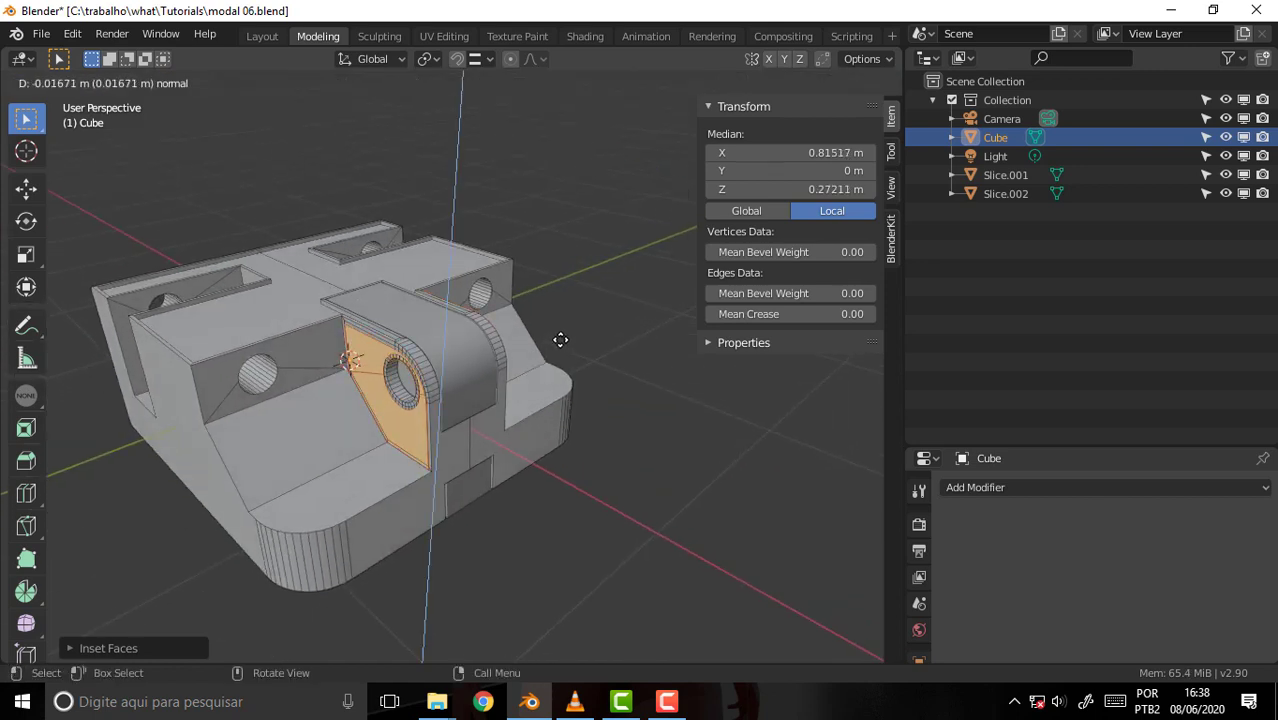
{"action": "key", "text": "x"}
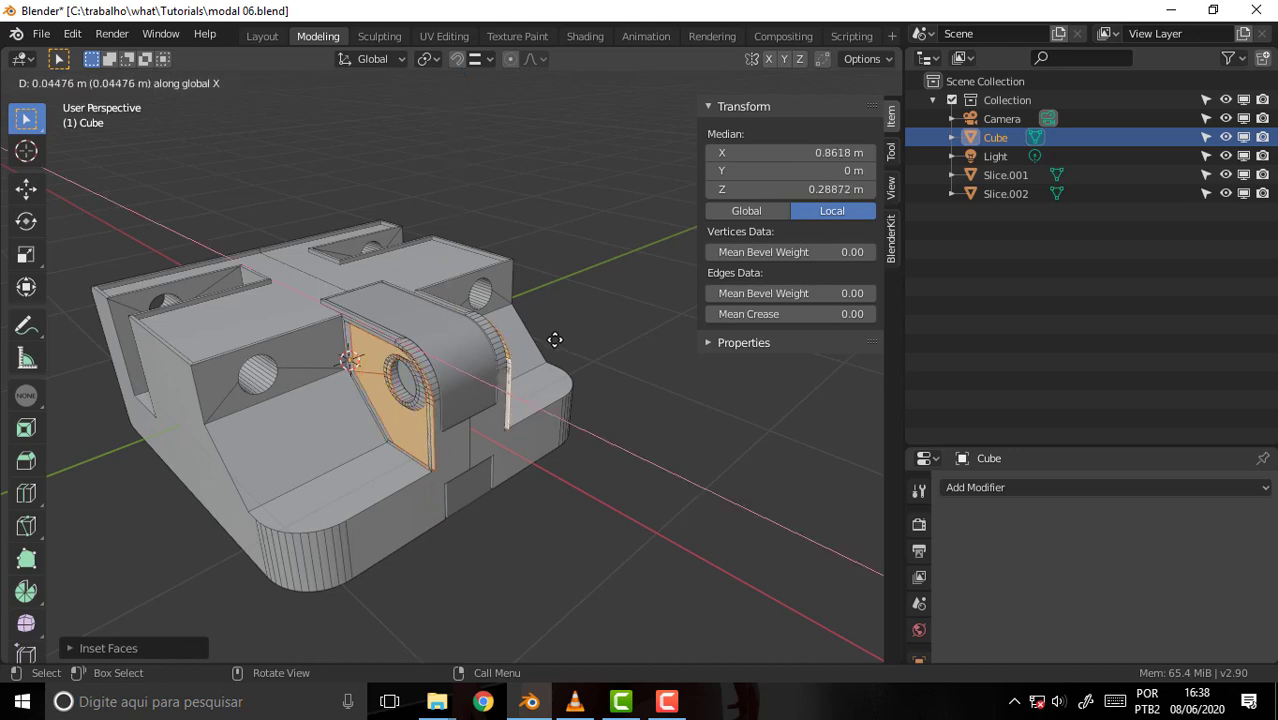
{"action": "key", "text": "y"}
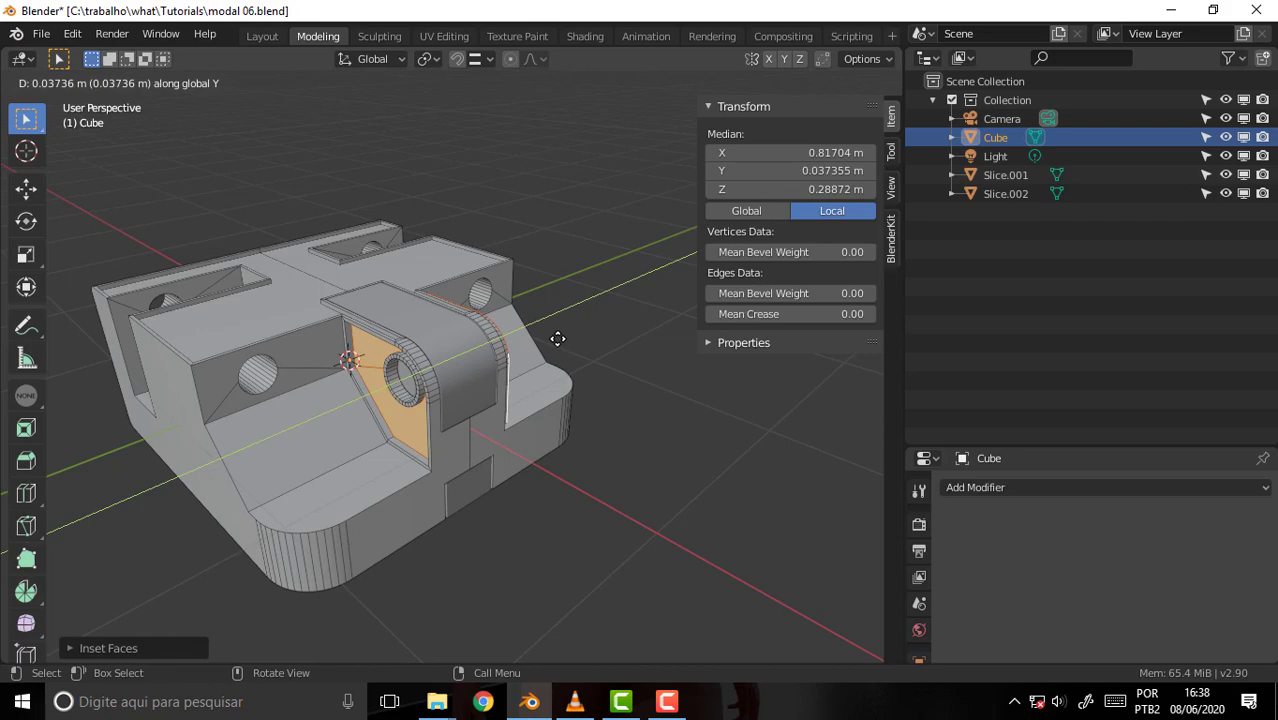
{"action": "key", "text": "Escape"}
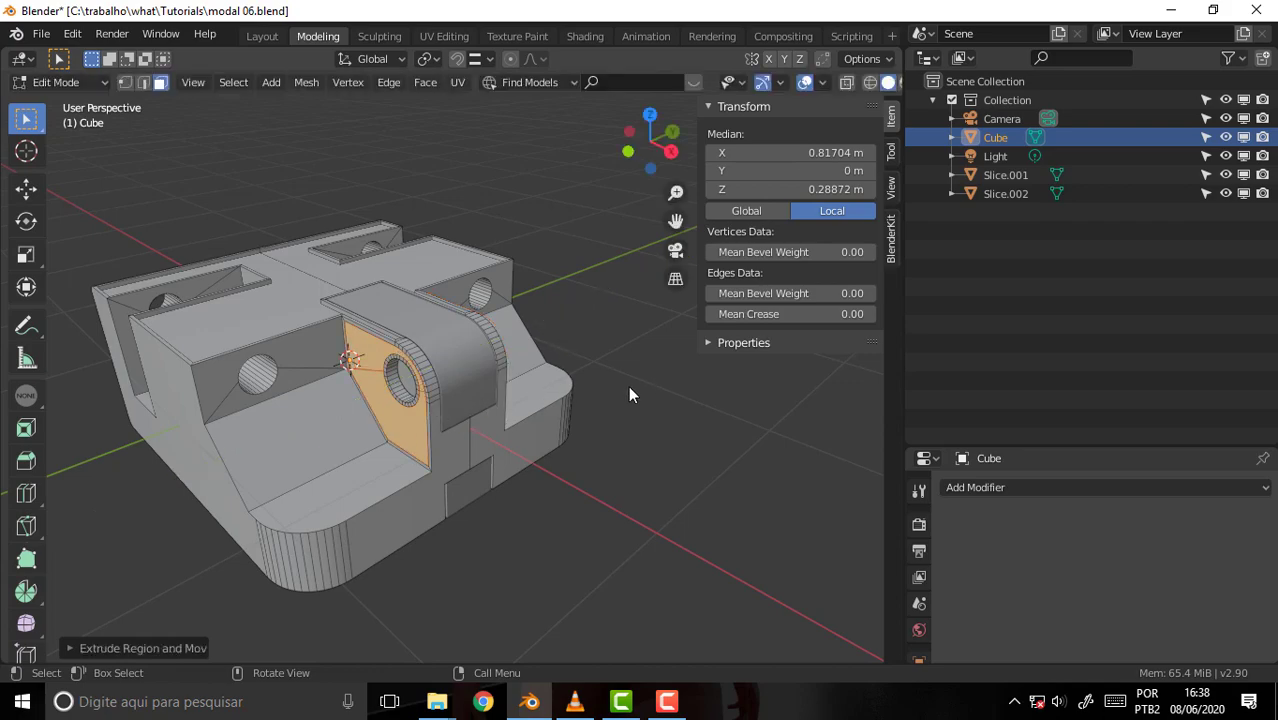
- Move the hinge's side face inward along Y to a median of -0.22243 m
{"action": "left_click", "coordinate": [628, 385]}
{"action": "left_click", "coordinate": [395, 430]}
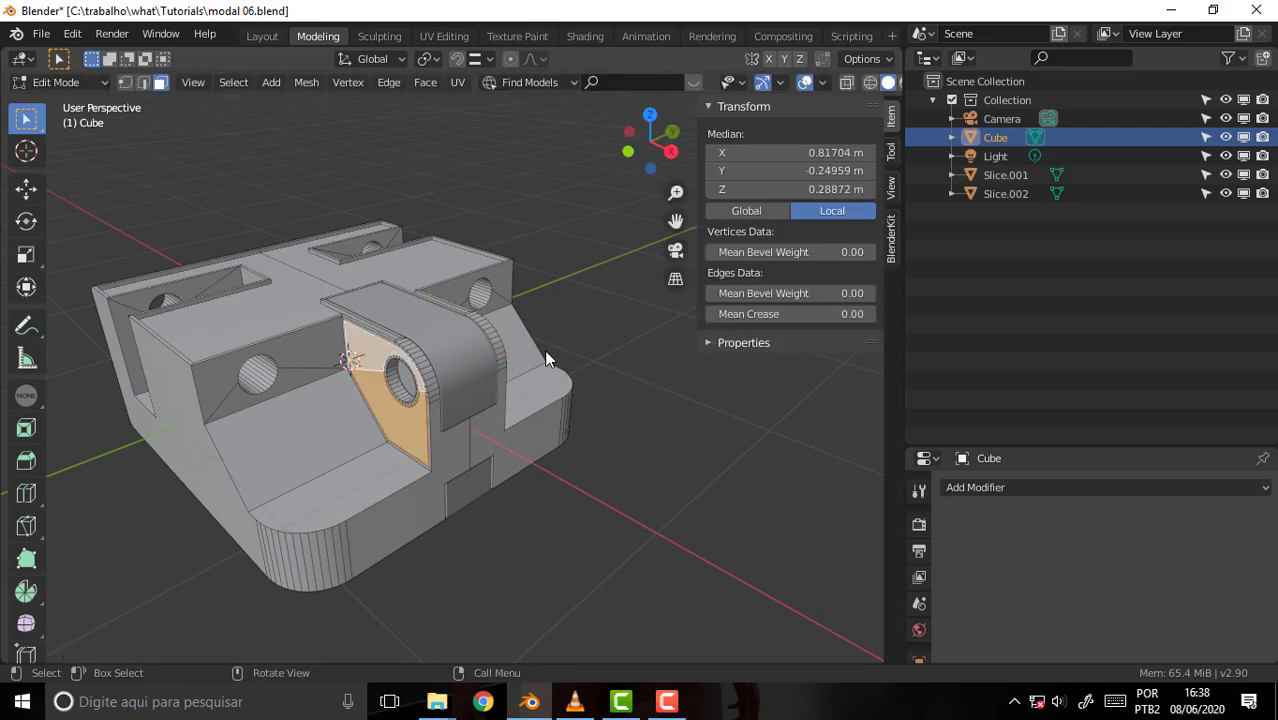
{"action": "key", "text": "g"}
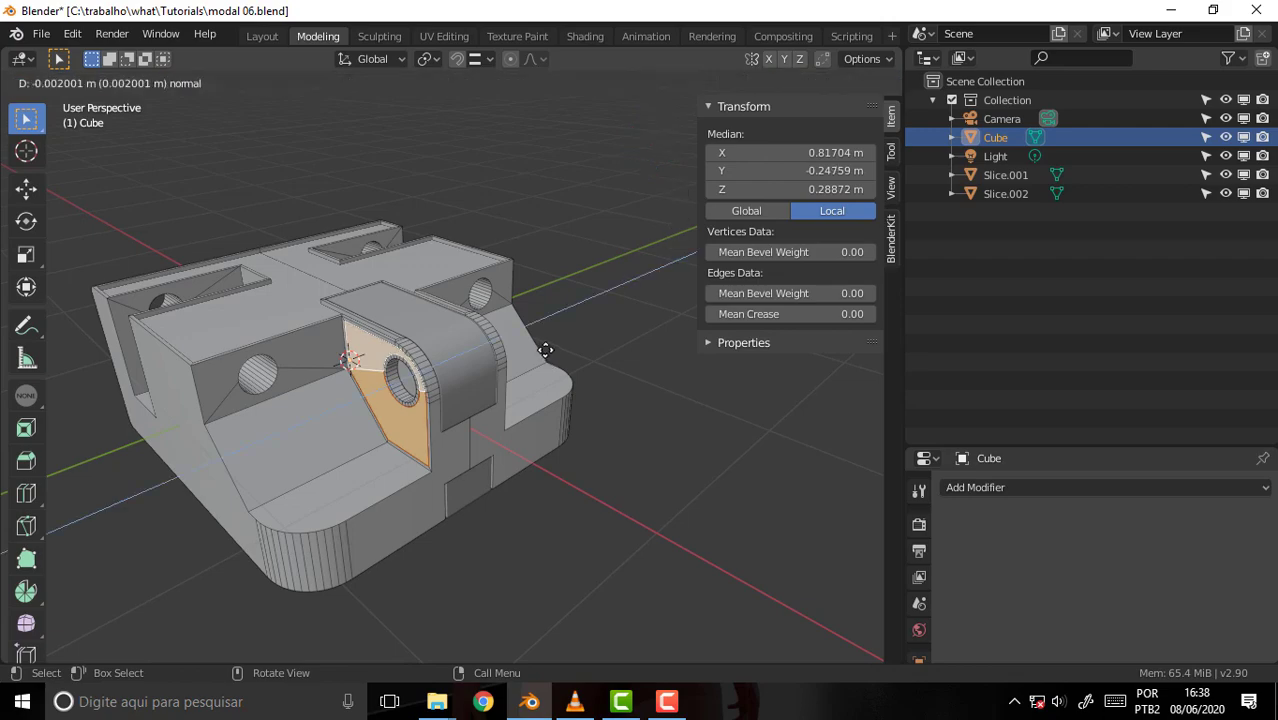
{"action": "key", "text": "x"}
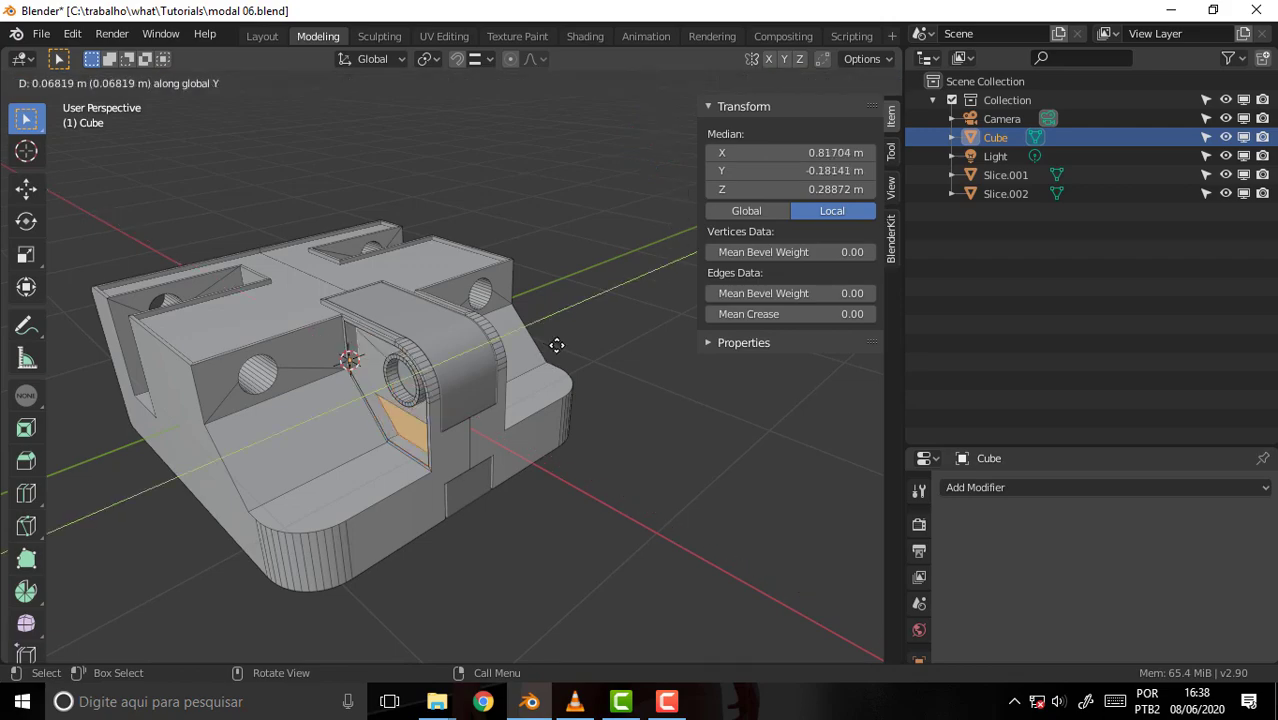
{"action": "key", "text": "y"}
{"action": "left_click", "coordinate": [549, 348]}
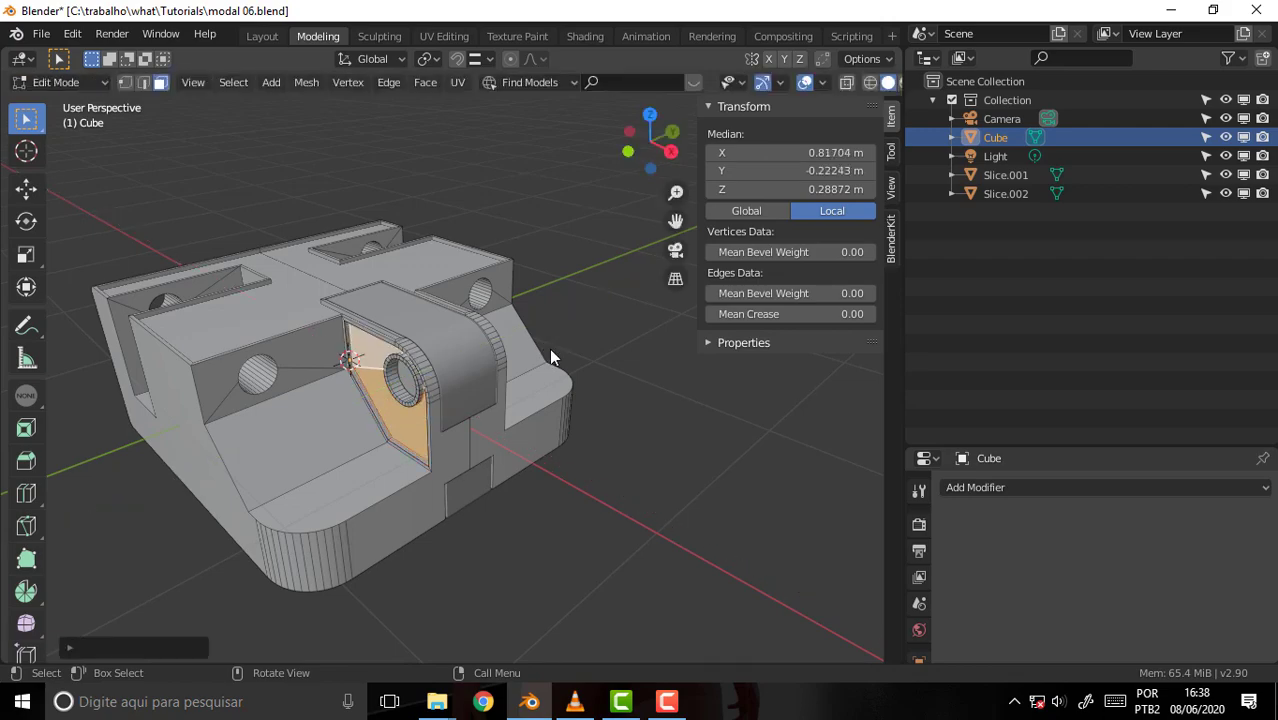
{"action": "mouse_move", "coordinate": [606, 308]}
{"action": "middle_mouse_down"}
{"action": "mouse_move", "coordinate": [378, 304]}
{"action": "mouse_move", "coordinate": [387, 291]}
{"action": "middle_mouse_up"}
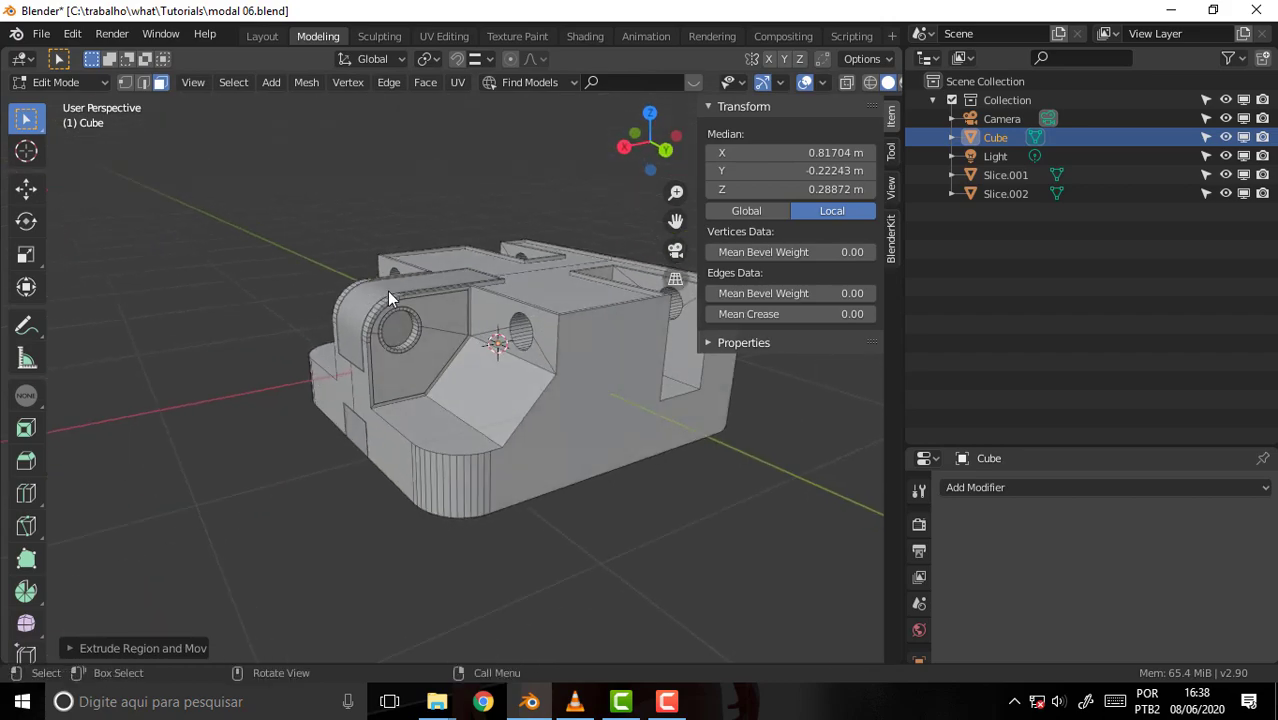
- Move the opposite hinge's upper inner and slanted faces inward along Y to 0.2194 m
{"action": "left_click", "coordinate": [453, 314]}
{"action": "left_click", "coordinate": [434, 350], "text": "shift"}
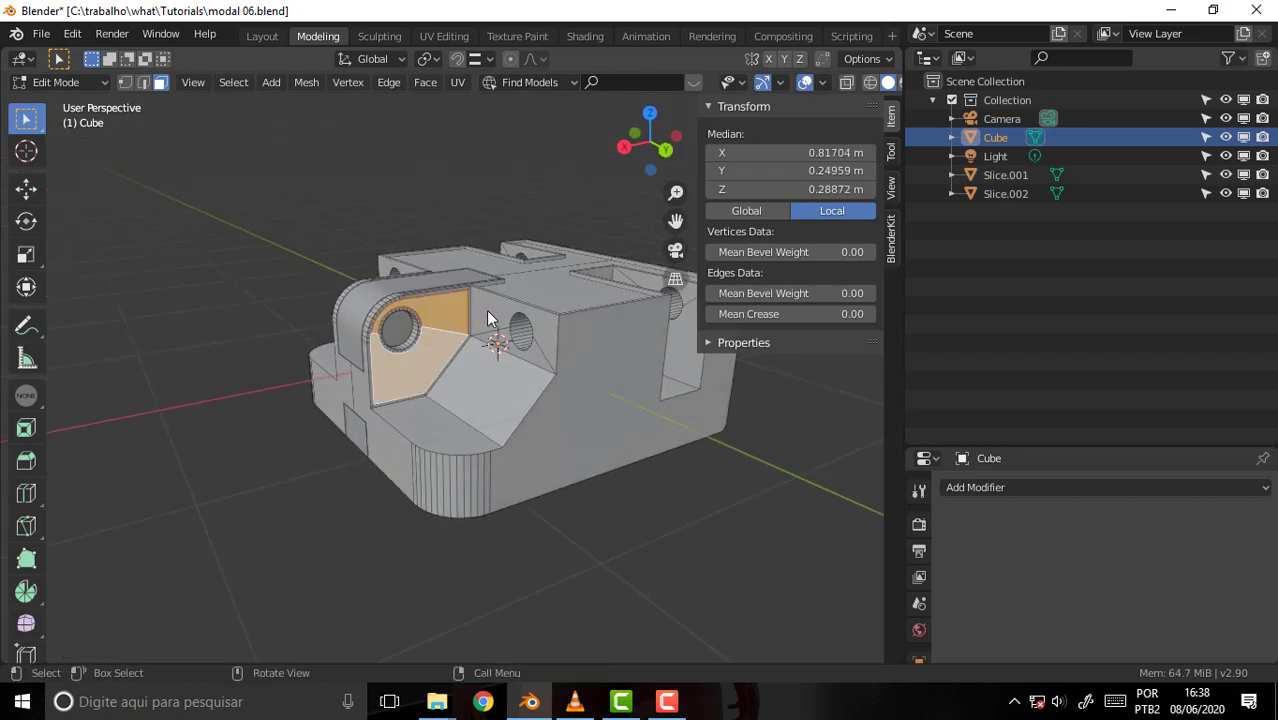
{"action": "key", "text": "g"}
{"action": "key", "text": "x"}
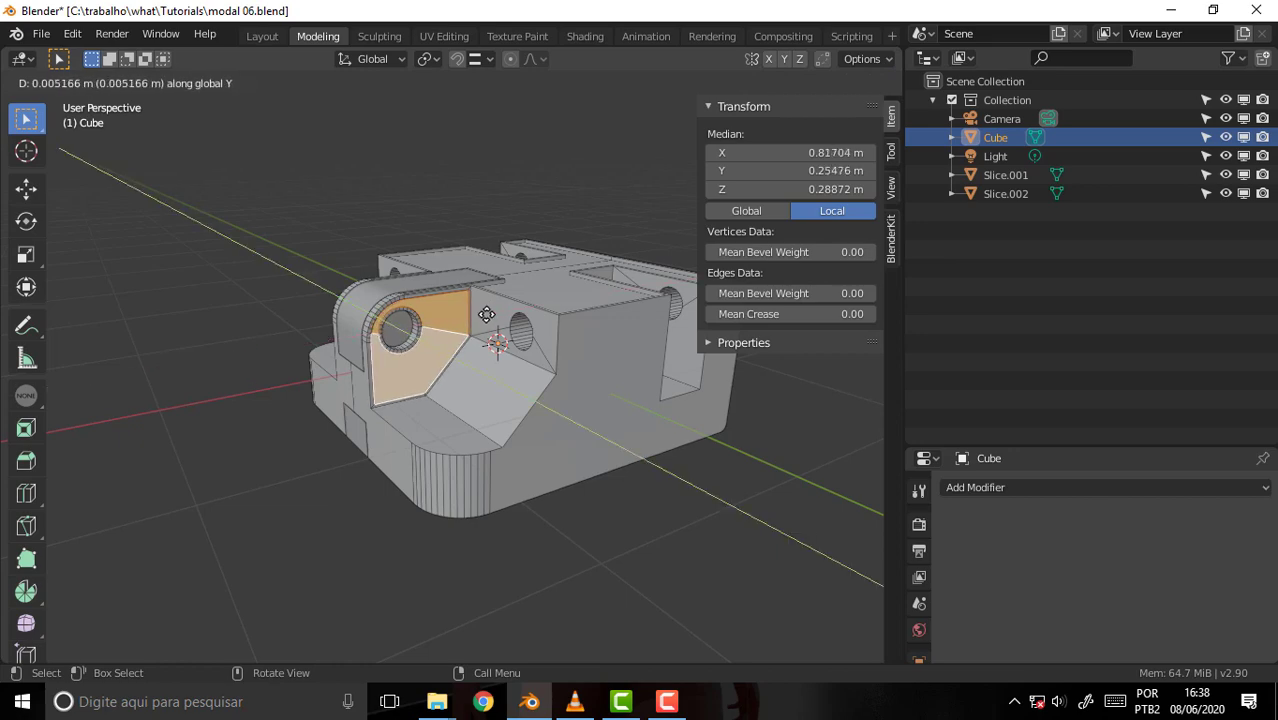
{"action": "key", "text": "y"}
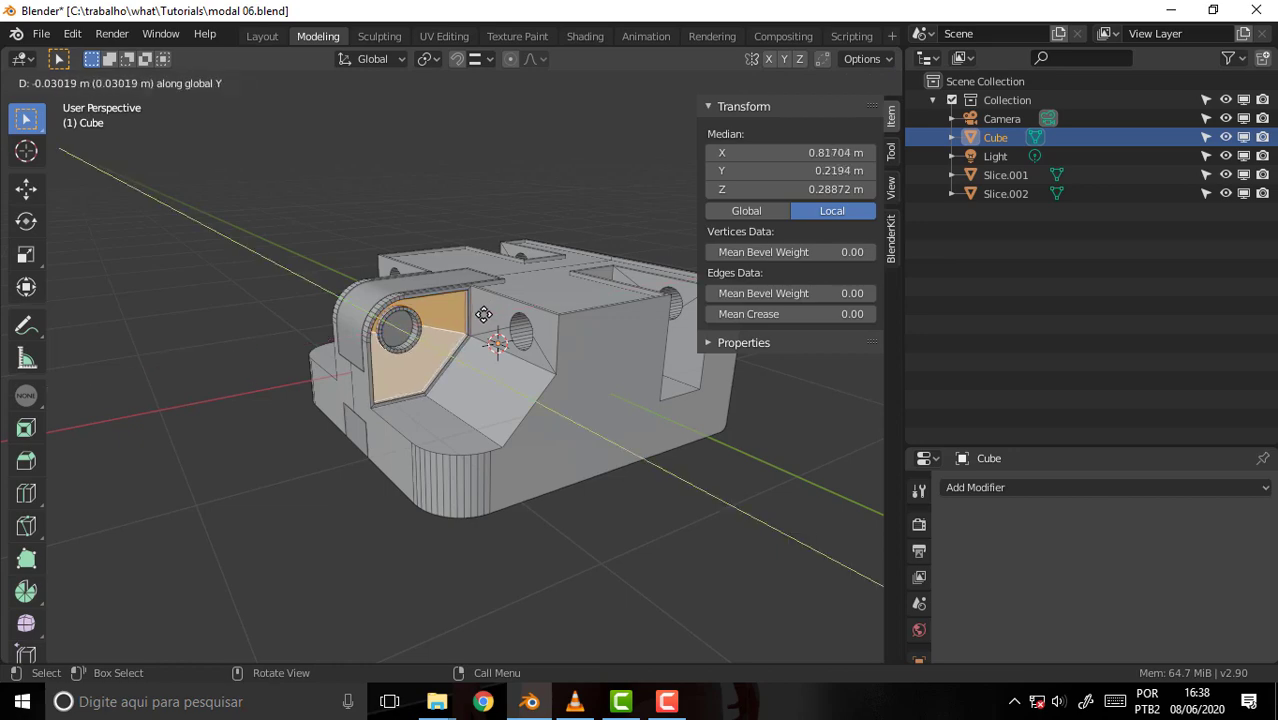
{"action": "left_click", "coordinate": [483, 314]}
{"action": "mouse_move", "coordinate": [370, 212]}
{"action": "middle_mouse_down"}
{"action": "mouse_move", "coordinate": [607, 214]}
{"action": "mouse_move", "coordinate": [573, 214]}
{"action": "middle_mouse_up"}
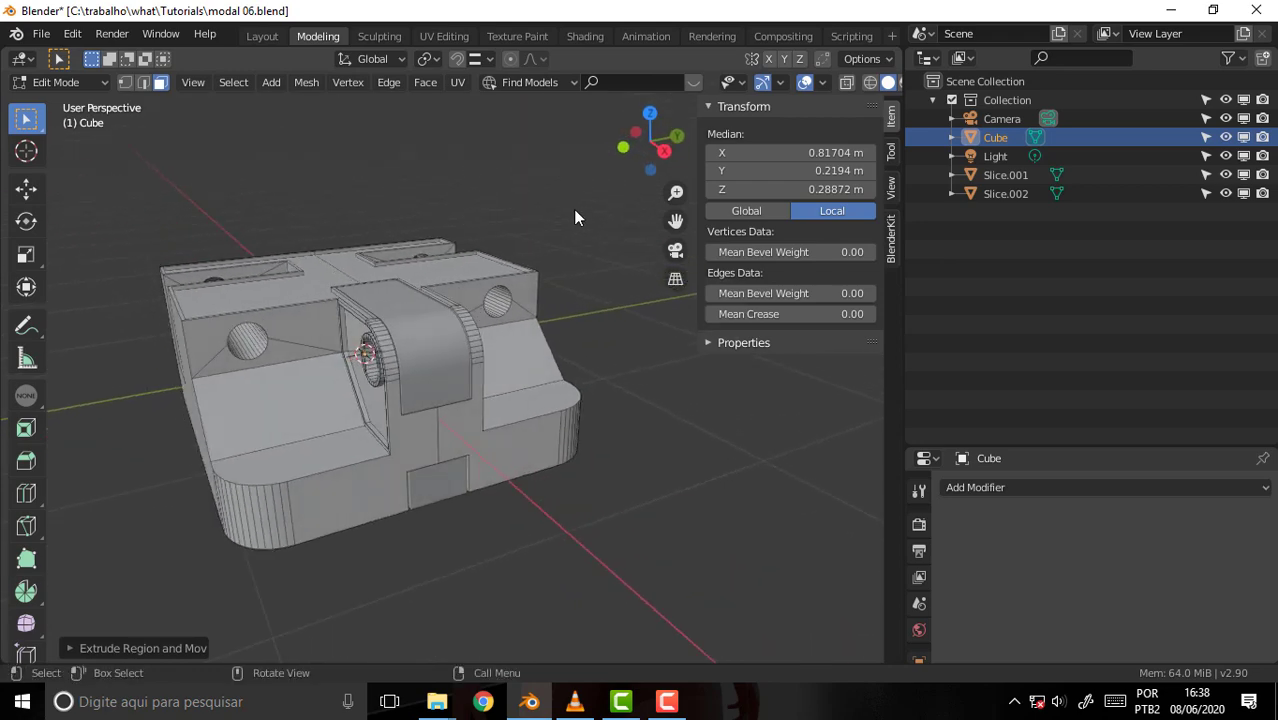
{"action": "scroll", "coordinate": [353, 264], "scroll_direction": "up", "scroll_amount": 4}
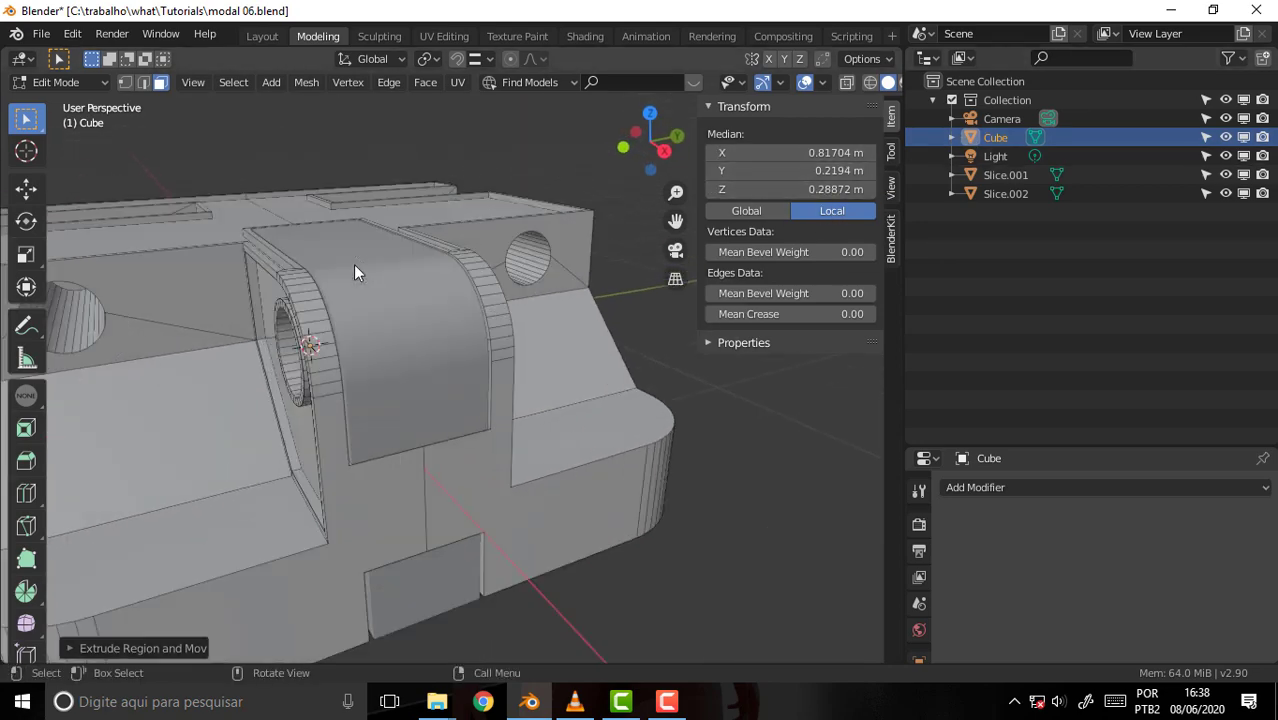
{"action": "mouse_move", "coordinate": [354, 264]}
{"action": "middle_mouse_down"}
{"action": "mouse_move", "coordinate": [456, 220]}
{"action": "mouse_move", "coordinate": [434, 245]}
{"action": "mouse_move", "coordinate": [402, 241]}
{"action": "mouse_move", "coordinate": [393, 215]}
{"action": "mouse_move", "coordinate": [187, 257]}
{"action": "mouse_move", "coordinate": [305, 264]}
{"action": "mouse_move", "coordinate": [417, 248]}
{"action": "mouse_move", "coordinate": [399, 248]}
{"action": "middle_mouse_up"}
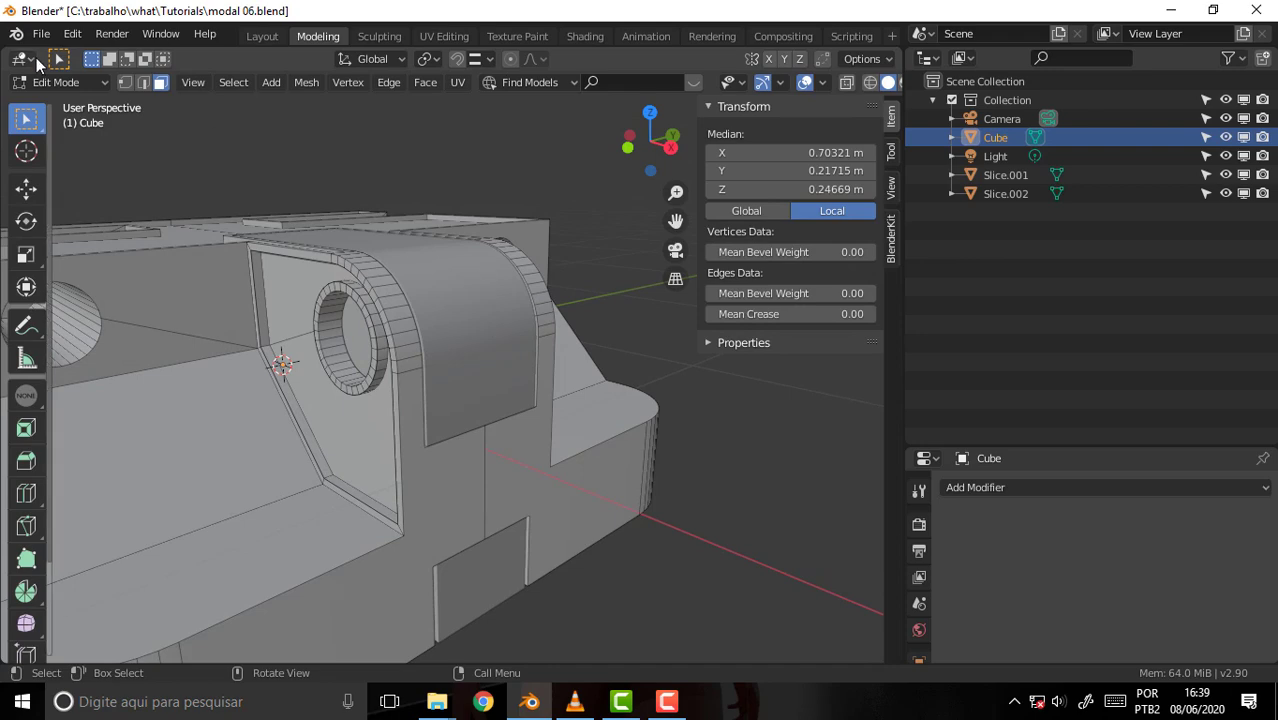
- Return to Object Mode and shift Slice.002 and Slice.001 together along X
{"action": "key", "text": "alt+a"}
{"action": "left_click", "coordinate": [70, 88]}
{"action": "left_click", "coordinate": [77, 103]}
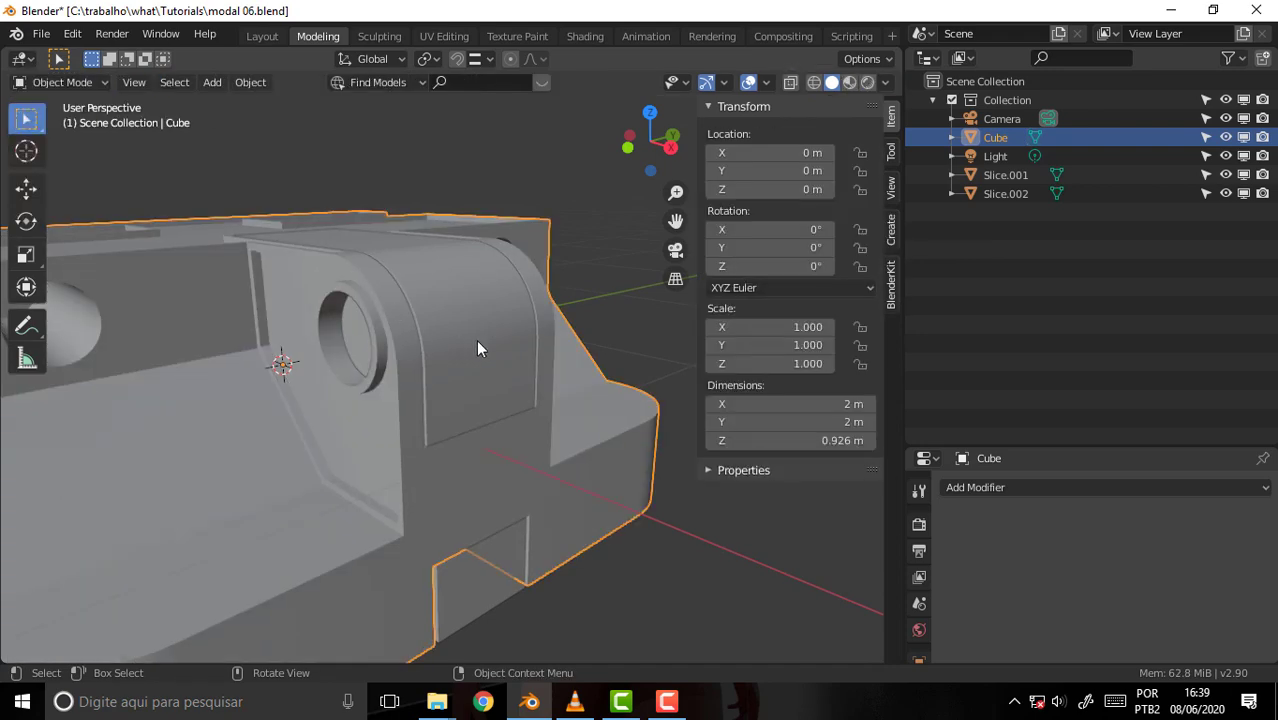
{"action": "left_click", "coordinate": [474, 413]}
{"action": "left_click", "coordinate": [482, 595], "text": "shift"}
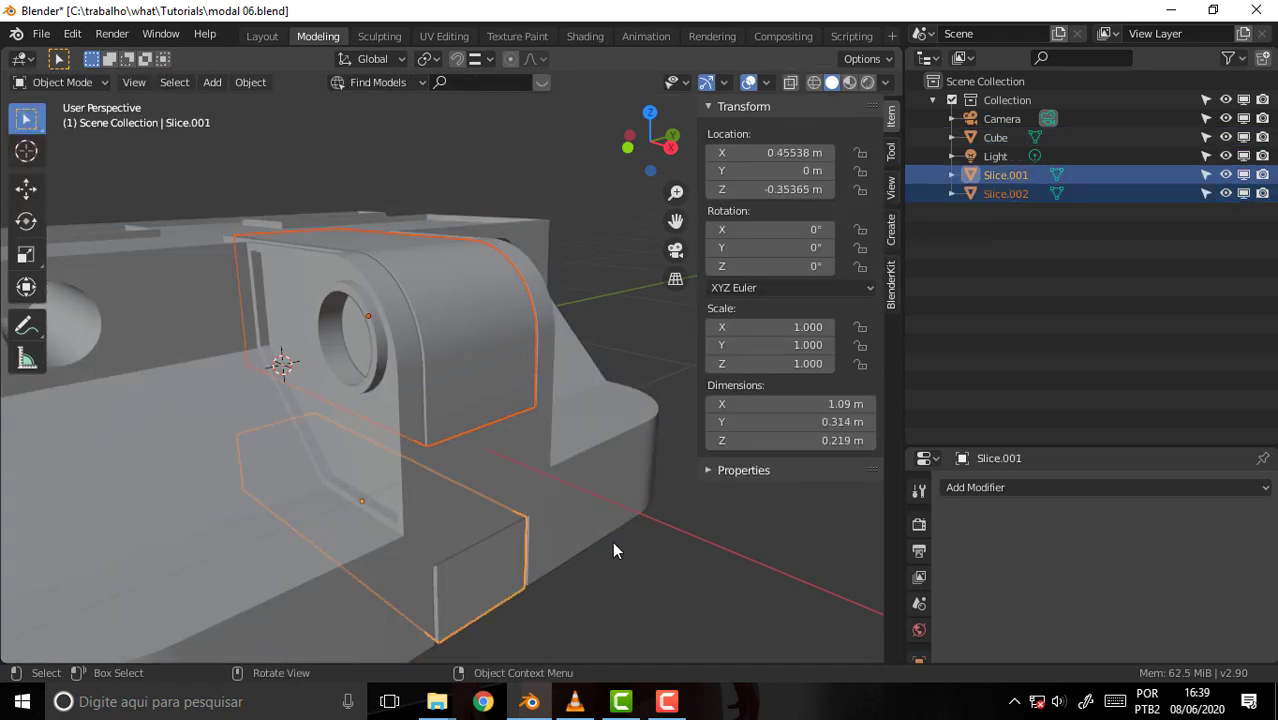
{"action": "key", "text": "g"}
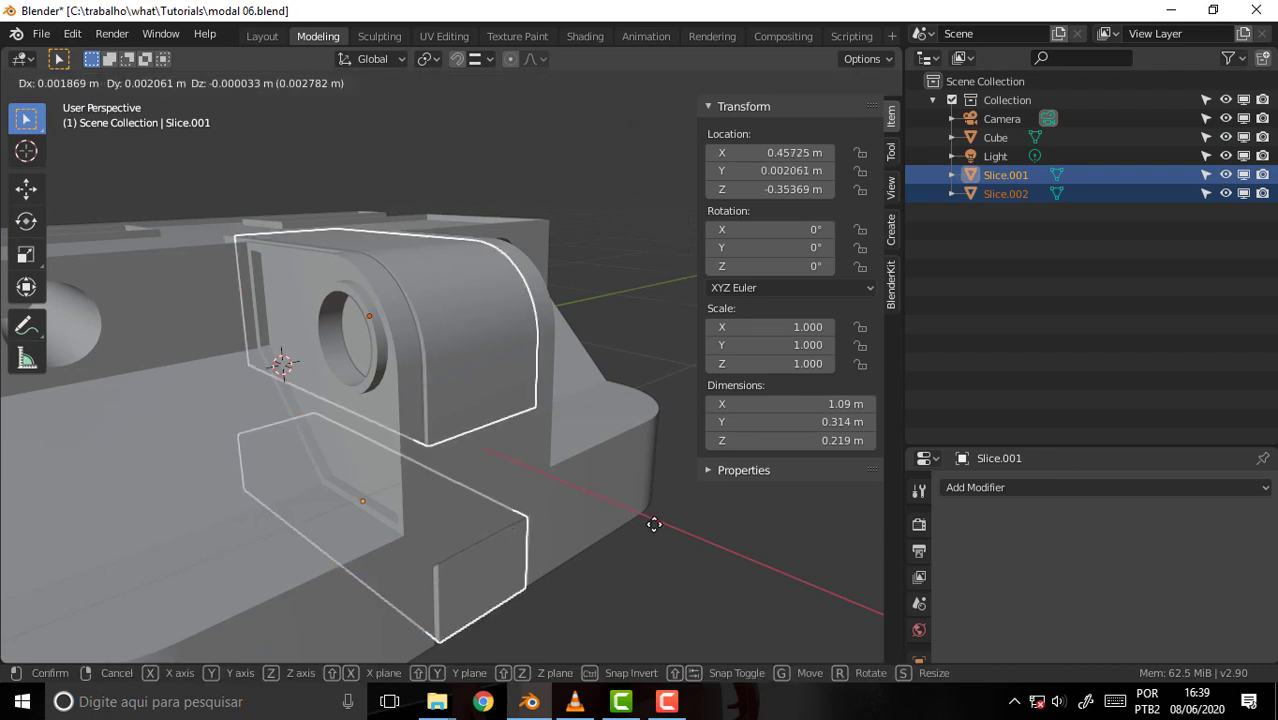
{"action": "key", "text": "x"}
{"action": "left_click", "coordinate": [656, 524]}
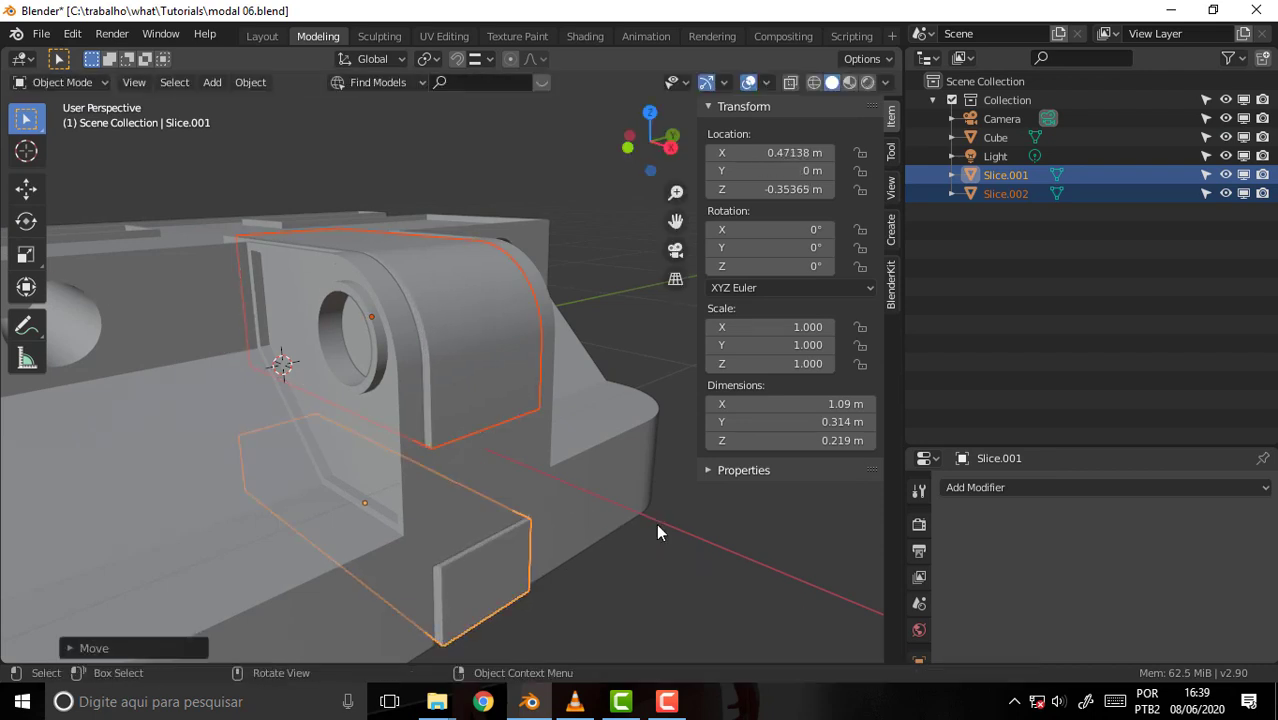
- Adjust Slice.002's height along the Z axis
{"action": "left_click", "coordinate": [706, 547]}
{"action": "left_click", "coordinate": [490, 403]}
{"action": "key", "text": "g"}
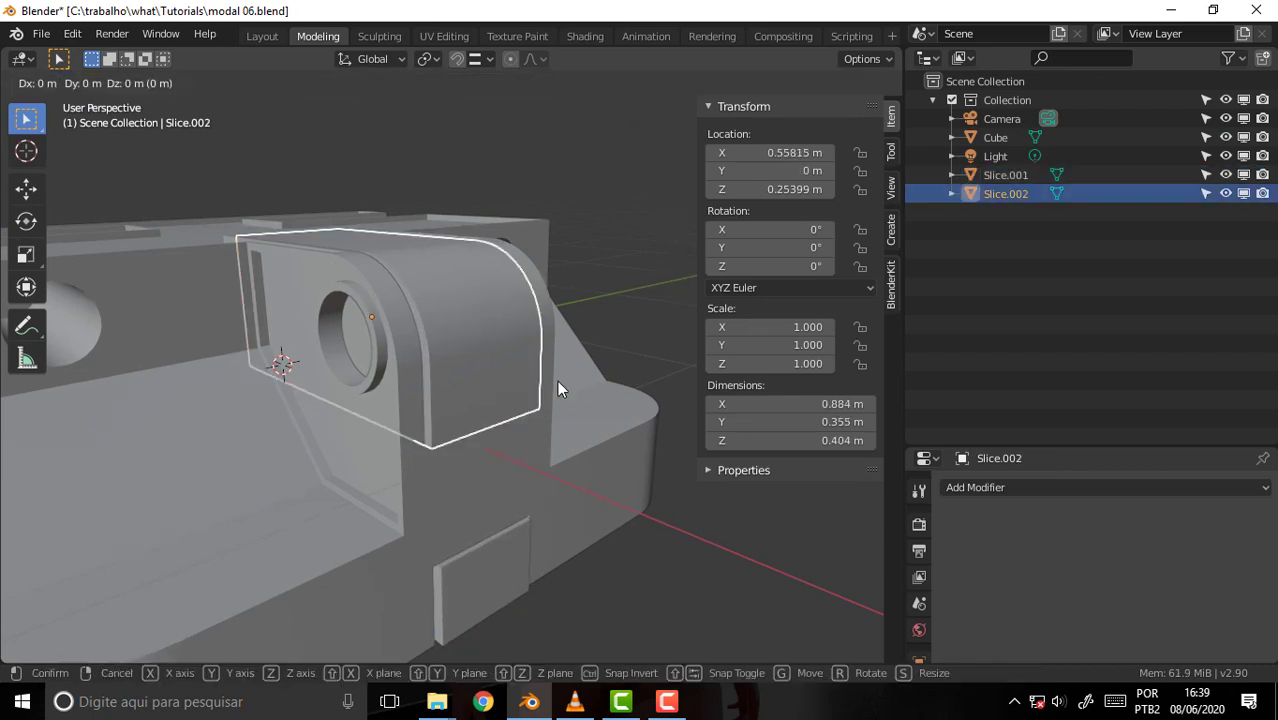
{"action": "key", "text": "z"}
{"action": "left_click", "coordinate": [557, 376]}
- Lower Slice.001 along Z to -0.37057 m and reselect the Cube body
{"action": "left_click", "coordinate": [489, 568]}
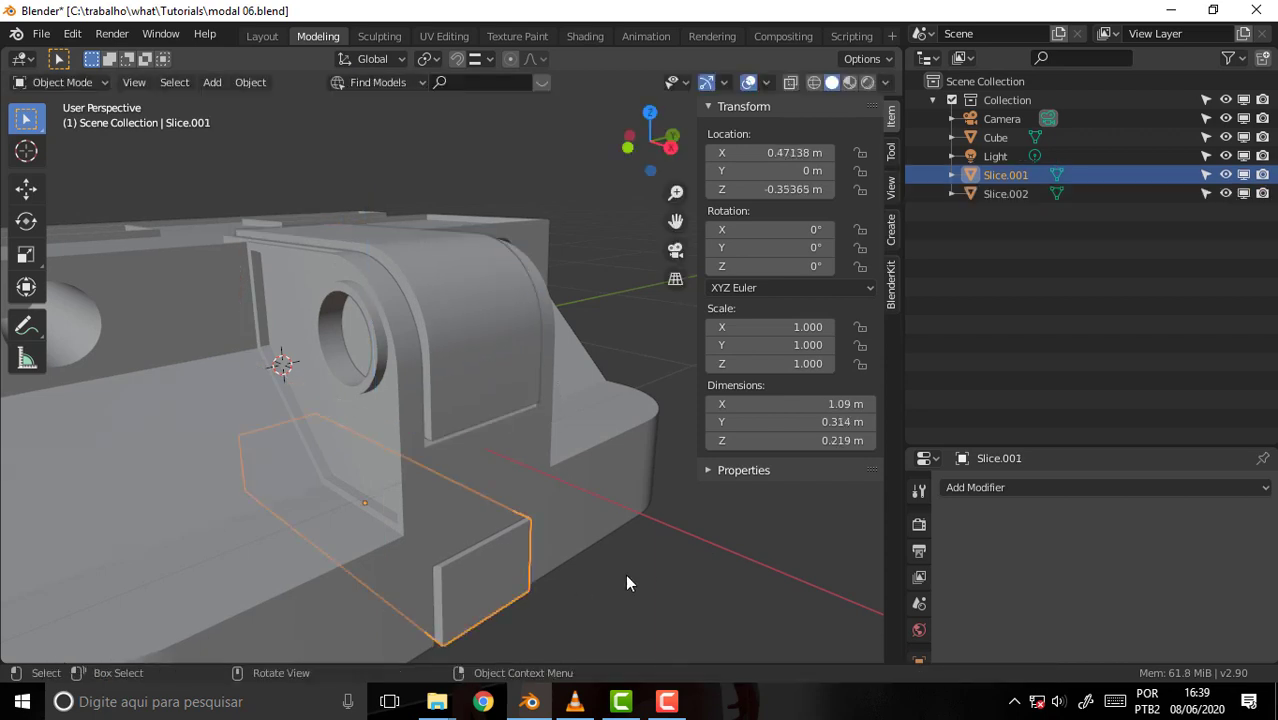
{"action": "key", "text": "g"}
{"action": "key", "text": "z"}
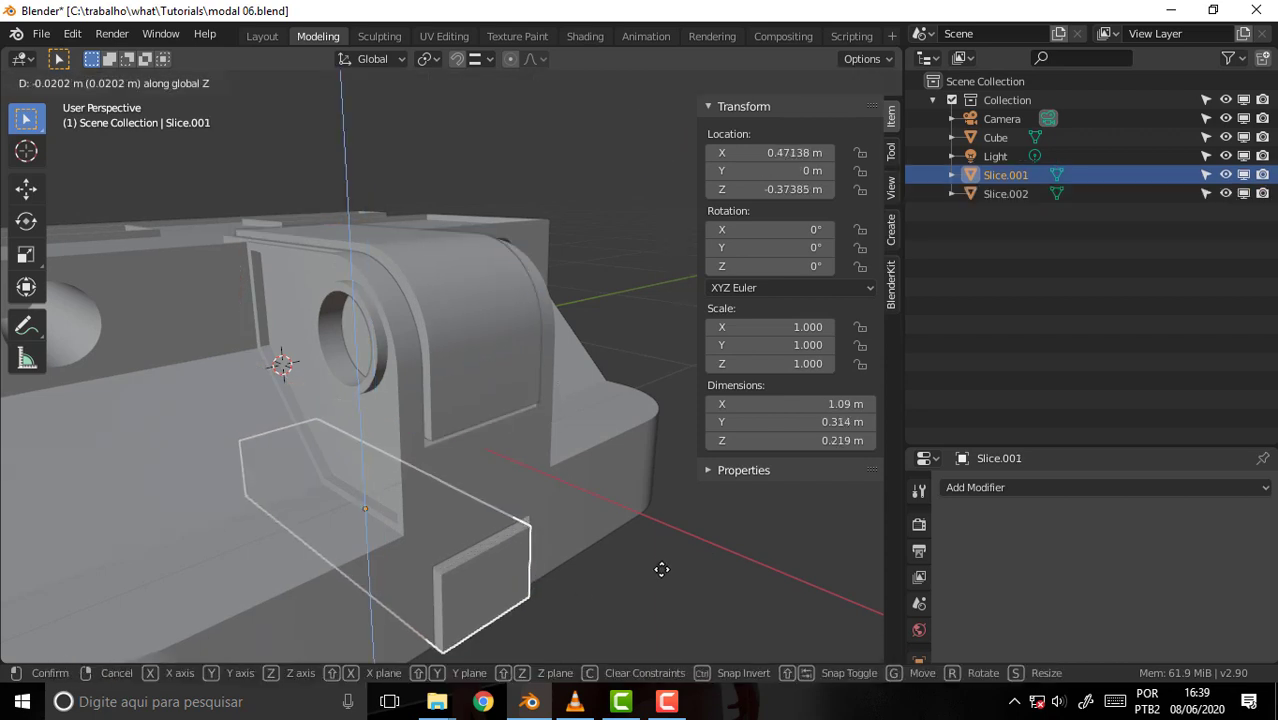
{"action": "left_click", "coordinate": [661, 568]}
{"action": "mouse_move", "coordinate": [587, 247]}
{"action": "middle_mouse_down"}
{"action": "mouse_move", "coordinate": [244, 180]}
{"action": "mouse_move", "coordinate": [486, 240]}
{"action": "mouse_move", "coordinate": [596, 238]}
{"action": "mouse_move", "coordinate": [495, 170]}
{"action": "mouse_move", "coordinate": [428, 160]}
{"action": "mouse_move", "coordinate": [504, 169]}
{"action": "mouse_move", "coordinate": [463, 157]}
{"action": "middle_mouse_up"}
{"action": "scroll", "coordinate": [596, 238], "scroll_direction": "down", "scroll_amount": 4}
{"action": "scroll", "coordinate": [589, 244], "scroll_direction": "up", "scroll_amount": 2}
{"action": "left_click", "coordinate": [991, 139]}
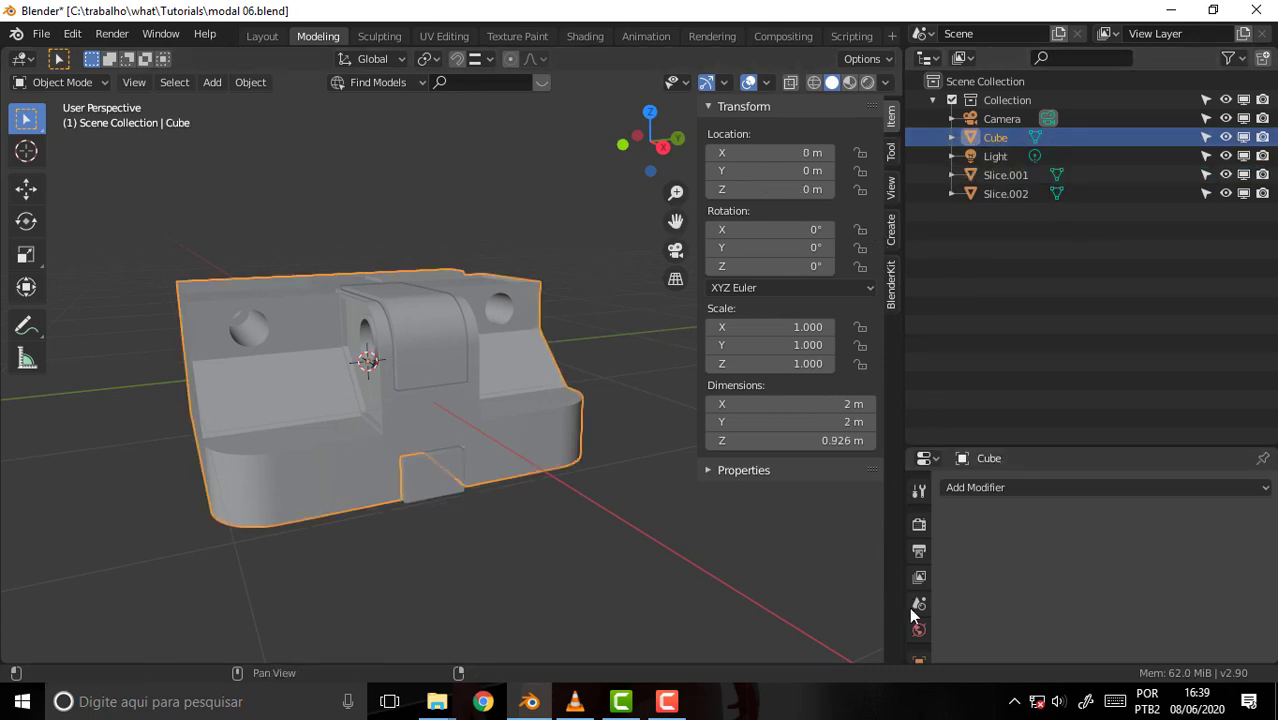
- Darken the Cube material's base colour to black
{"action": "left_click_drag", "start_coordinate": [1020, 447], "coordinate": [1020, 252]}
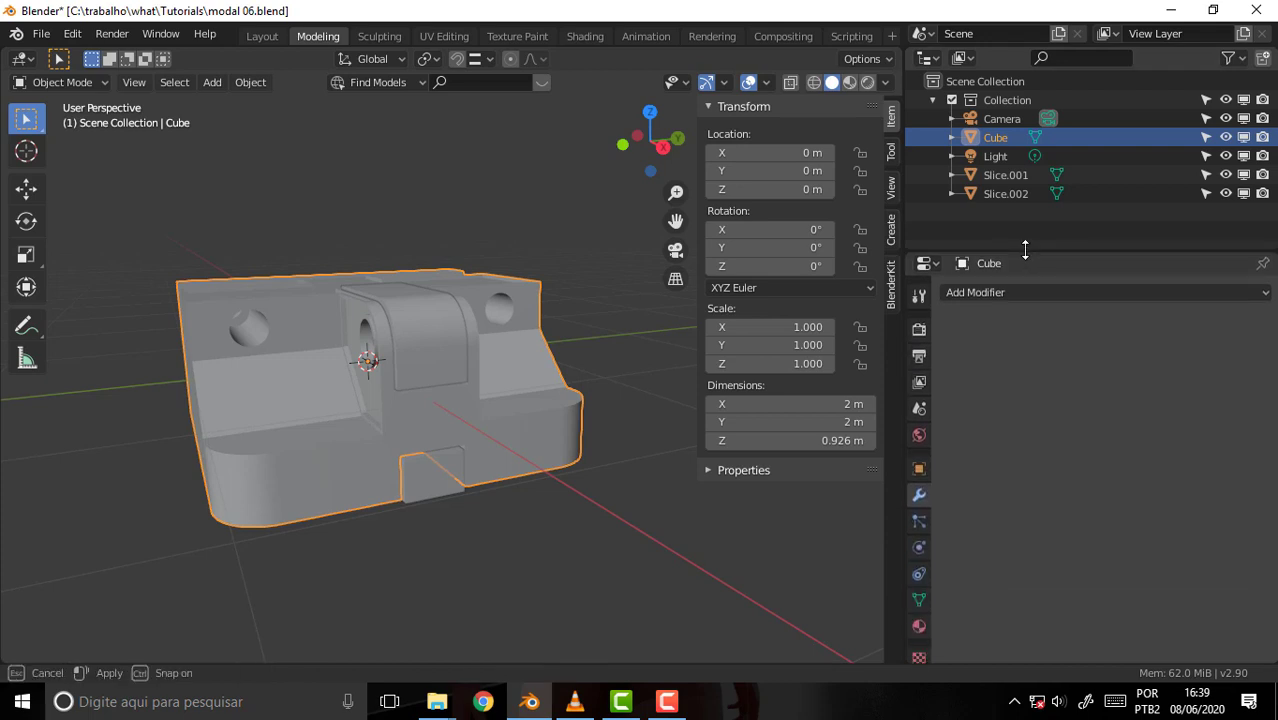
{"action": "left_click", "coordinate": [919, 626]}
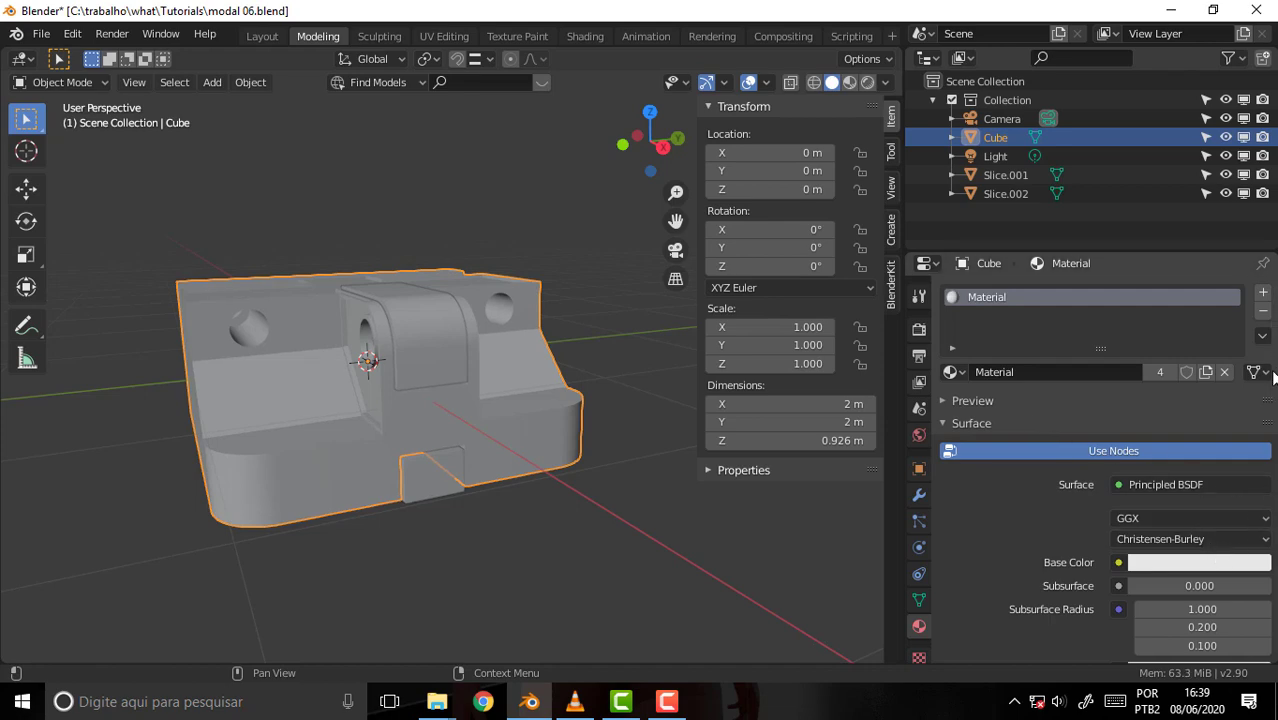
{"action": "left_click_drag", "start_coordinate": [1274, 415], "coordinate": [1267, 448]}
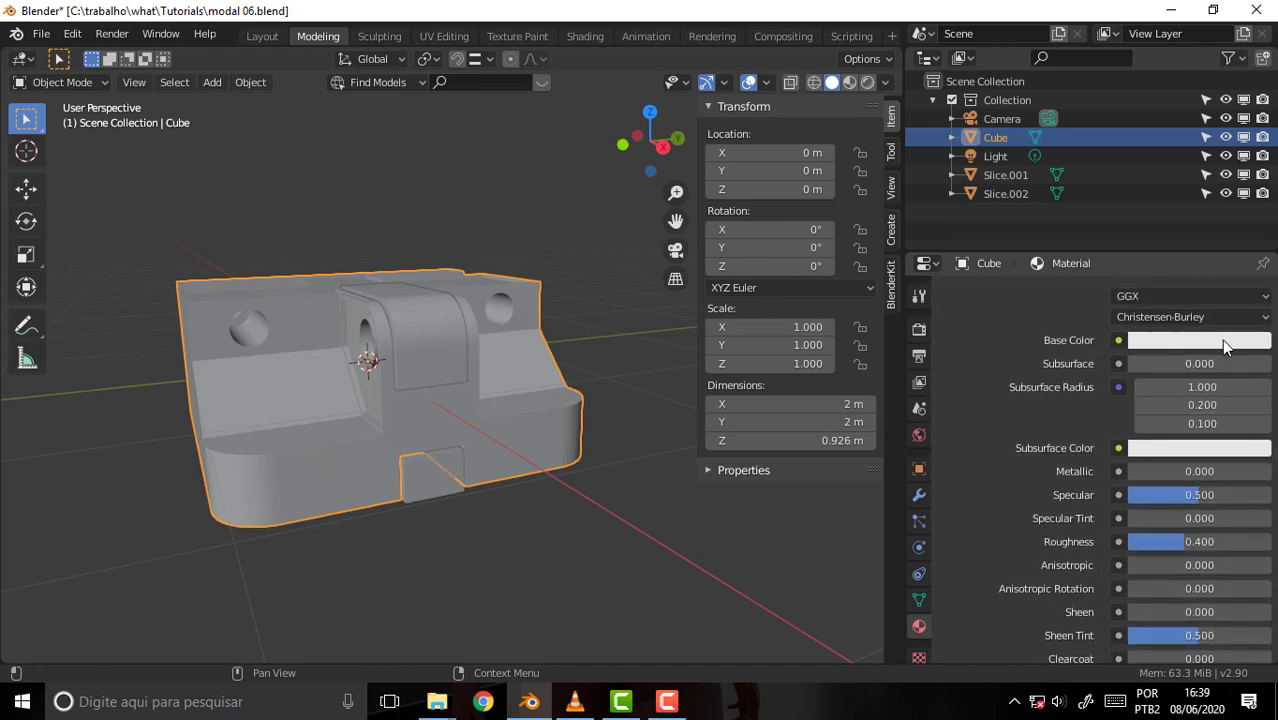
{"action": "left_click", "coordinate": [1226, 342]}
{"action": "left_click_drag", "start_coordinate": [1200, 293], "coordinate": [1130, 293]}
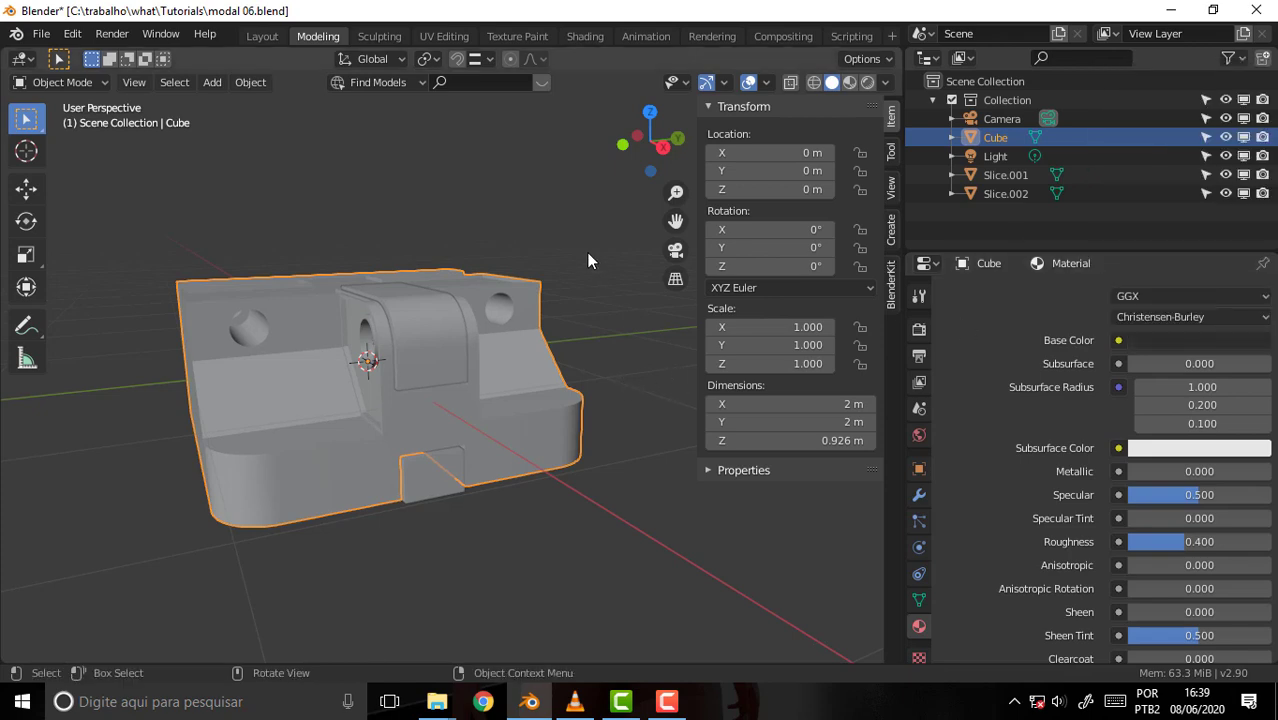
- Preview in Rendered shading and lower the body's roughness to 0.108
{"action": "key", "text": "z"}
{"action": "left_click", "coordinate": [584, 147]}
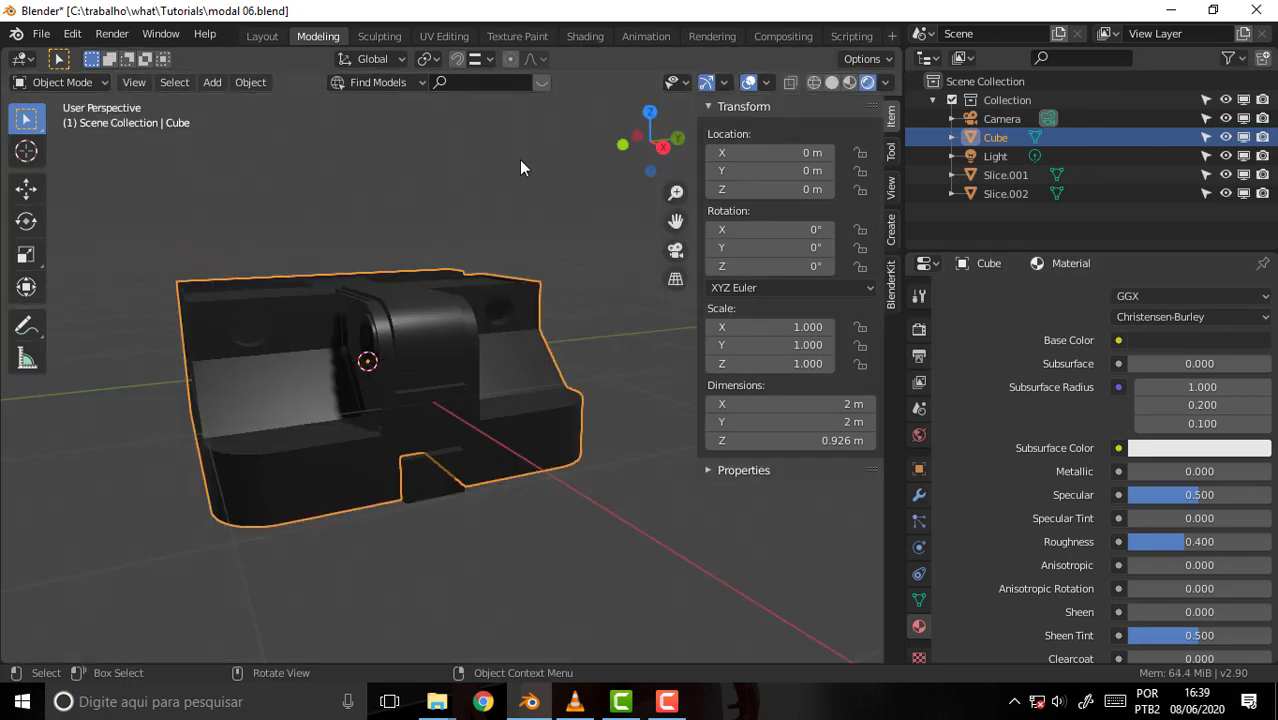
{"action": "mouse_move", "coordinate": [519, 159]}
{"action": "middle_mouse_down"}
{"action": "mouse_move", "coordinate": [408, 234]}
{"action": "mouse_move", "coordinate": [521, 191]}
{"action": "middle_mouse_up"}
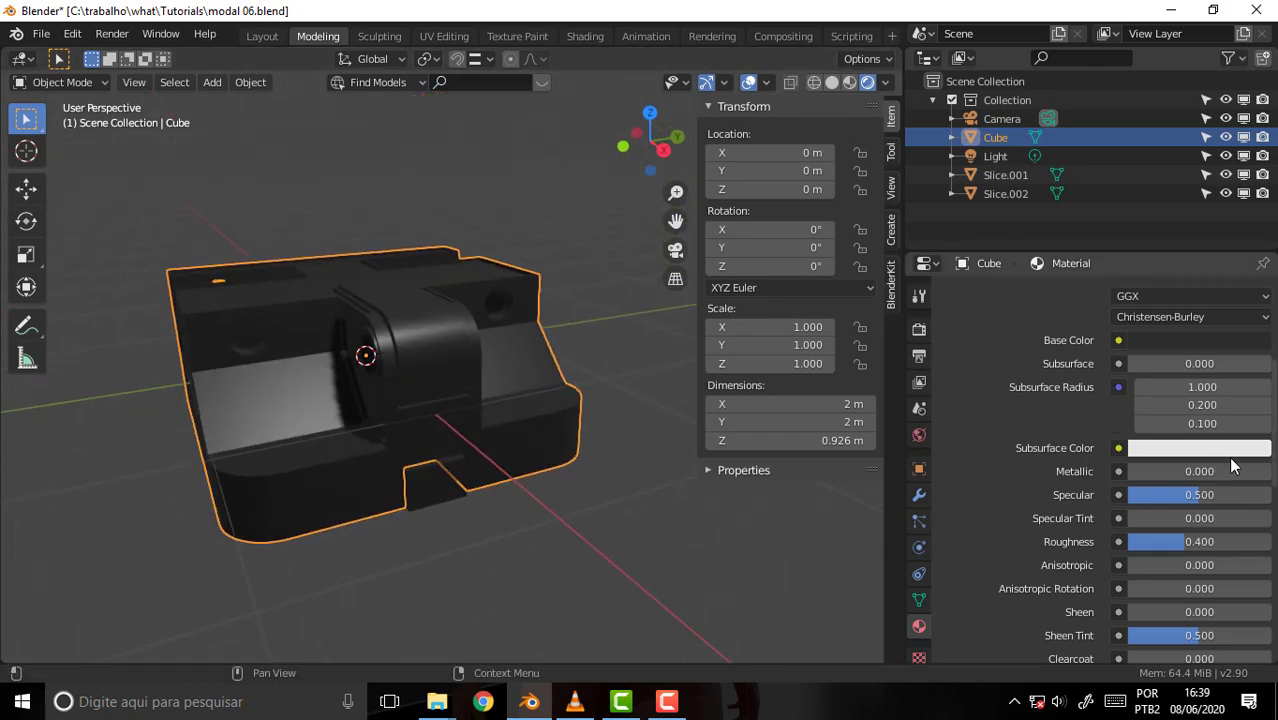
{"action": "left_click_drag", "start_coordinate": [1182, 542], "coordinate": [1140, 542]}
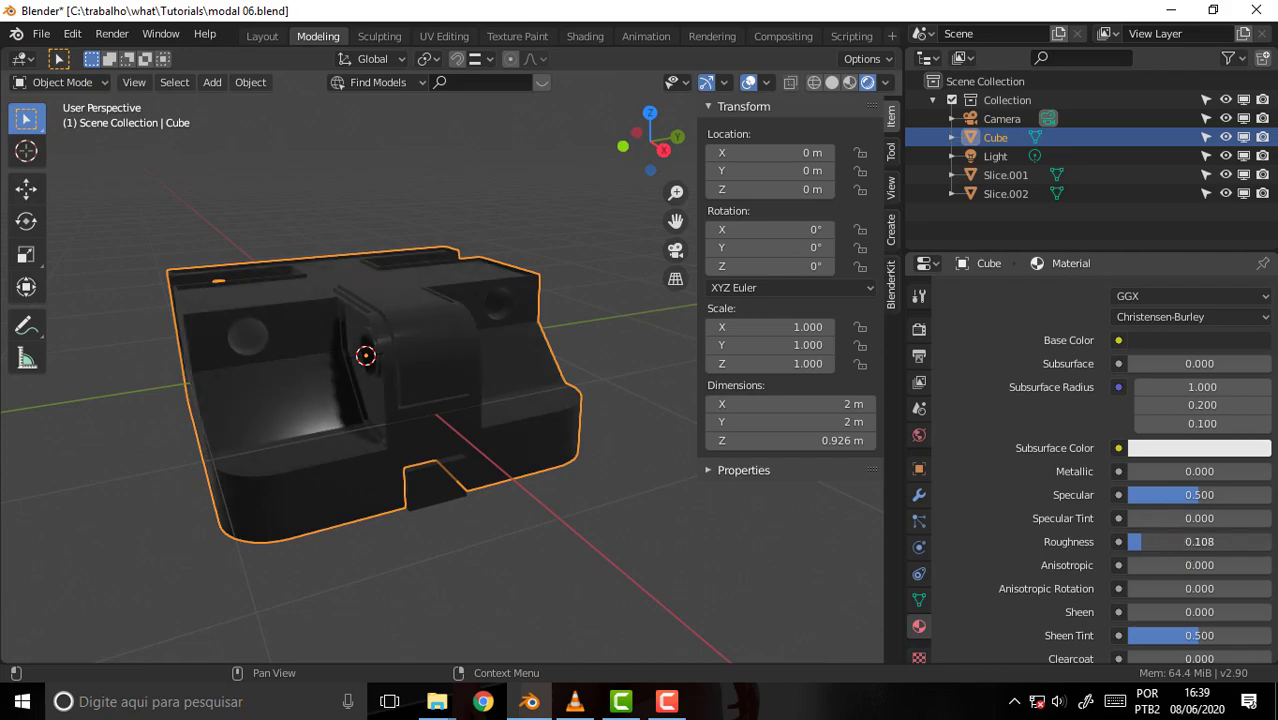
{"action": "mouse_move", "coordinate": [531, 253]}
{"action": "middle_mouse_down"}
{"action": "mouse_move", "coordinate": [650, 229]}
{"action": "mouse_move", "coordinate": [690, 168]}
{"action": "mouse_move", "coordinate": [557, 180]}
{"action": "mouse_move", "coordinate": [551, 212]}
{"action": "middle_mouse_up"}
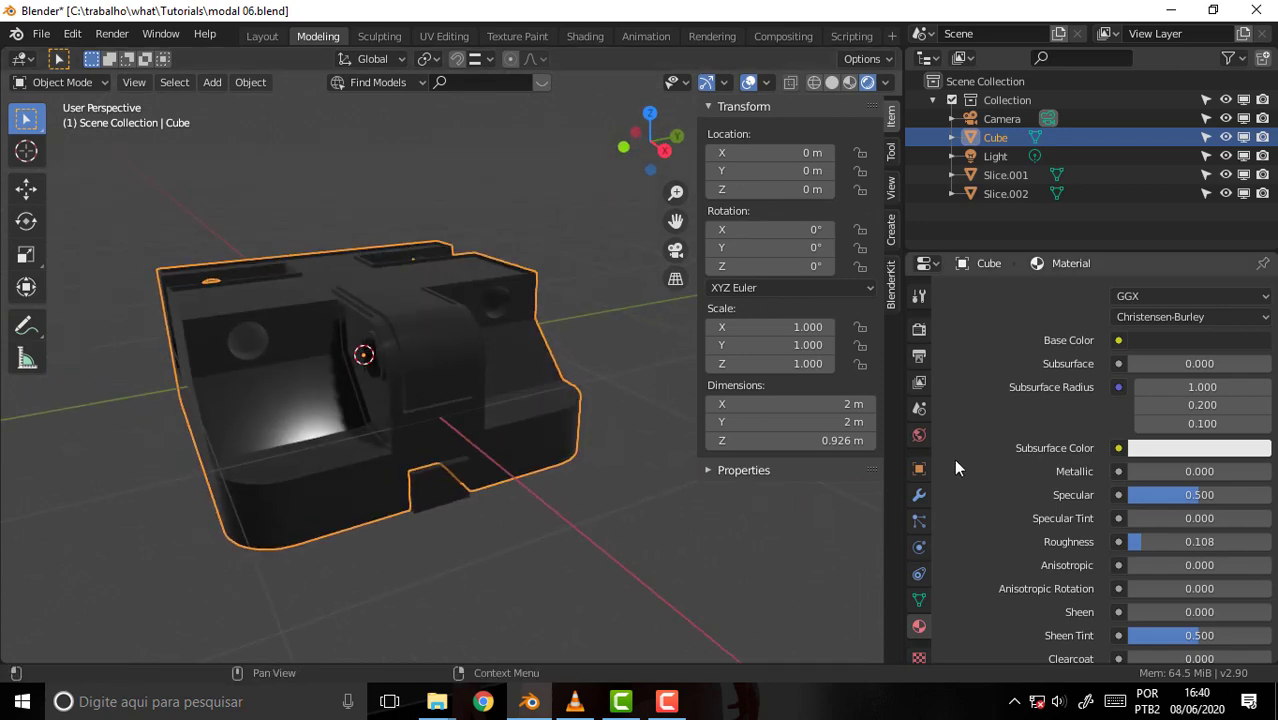
{"action": "left_click", "coordinate": [920, 330]}
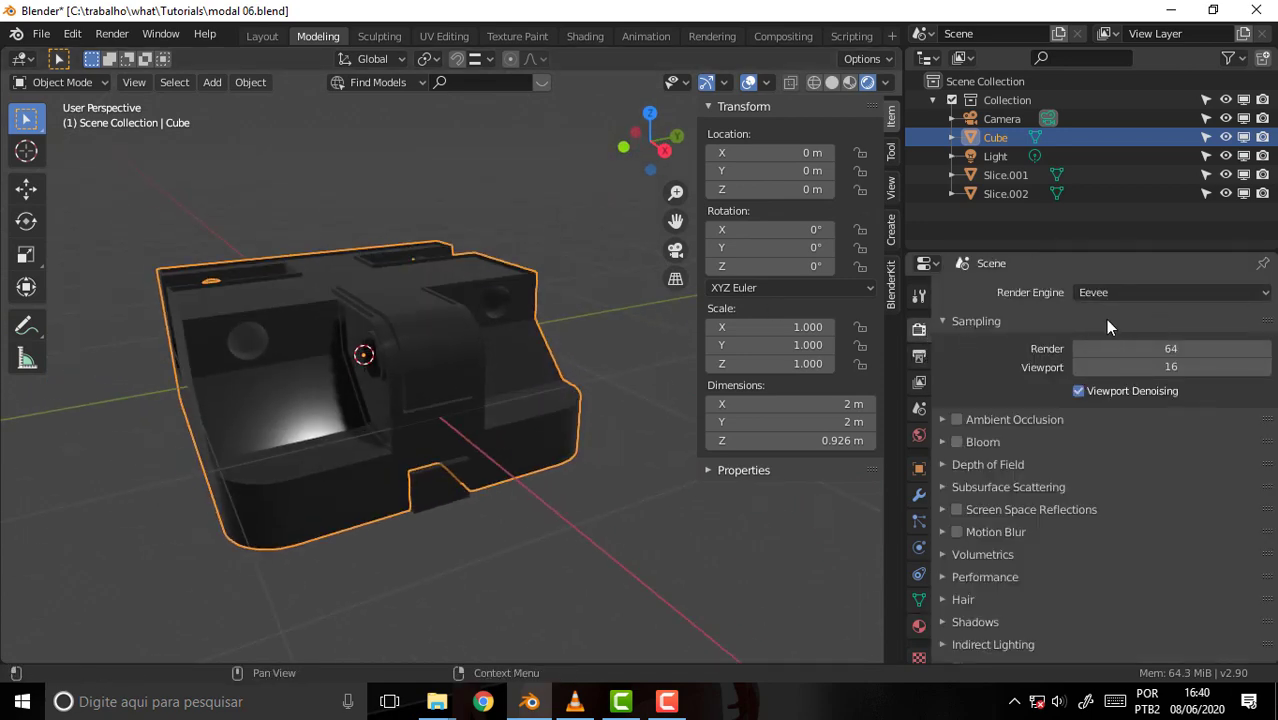
{"action": "left_click", "coordinate": [920, 626]}
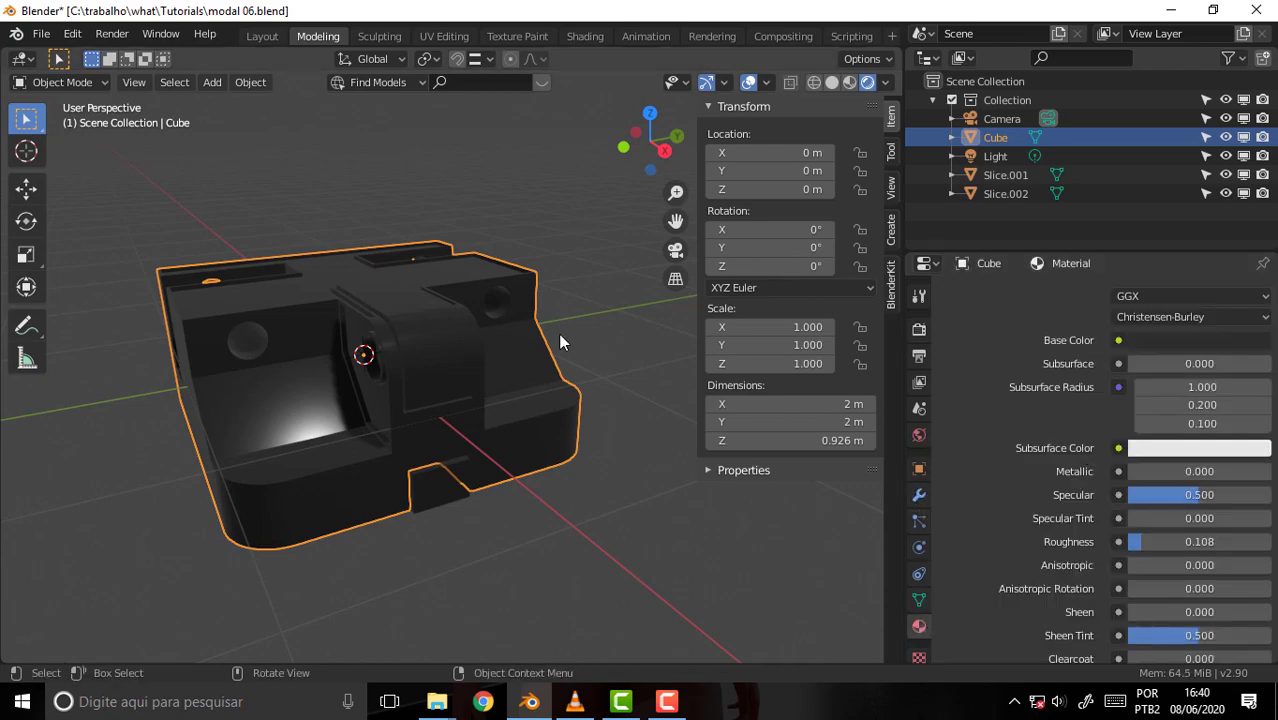
{"action": "mouse_move", "coordinate": [564, 159]}
{"action": "middle_mouse_down"}
{"action": "mouse_move", "coordinate": [380, 182]}
{"action": "mouse_move", "coordinate": [704, 142]}
{"action": "mouse_move", "coordinate": [570, 154]}
{"action": "middle_mouse_up"}
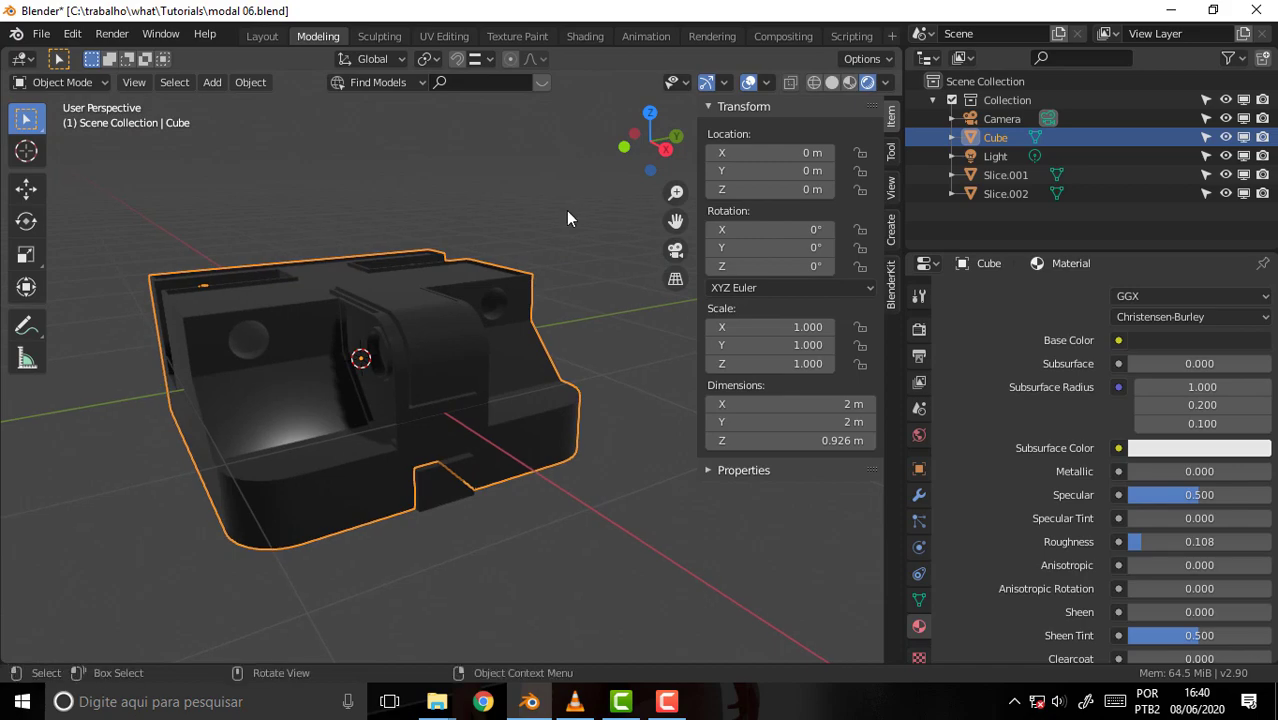
{"action": "middle_click_drag", "start_coordinate": [566, 210], "coordinate": [563, 210]}
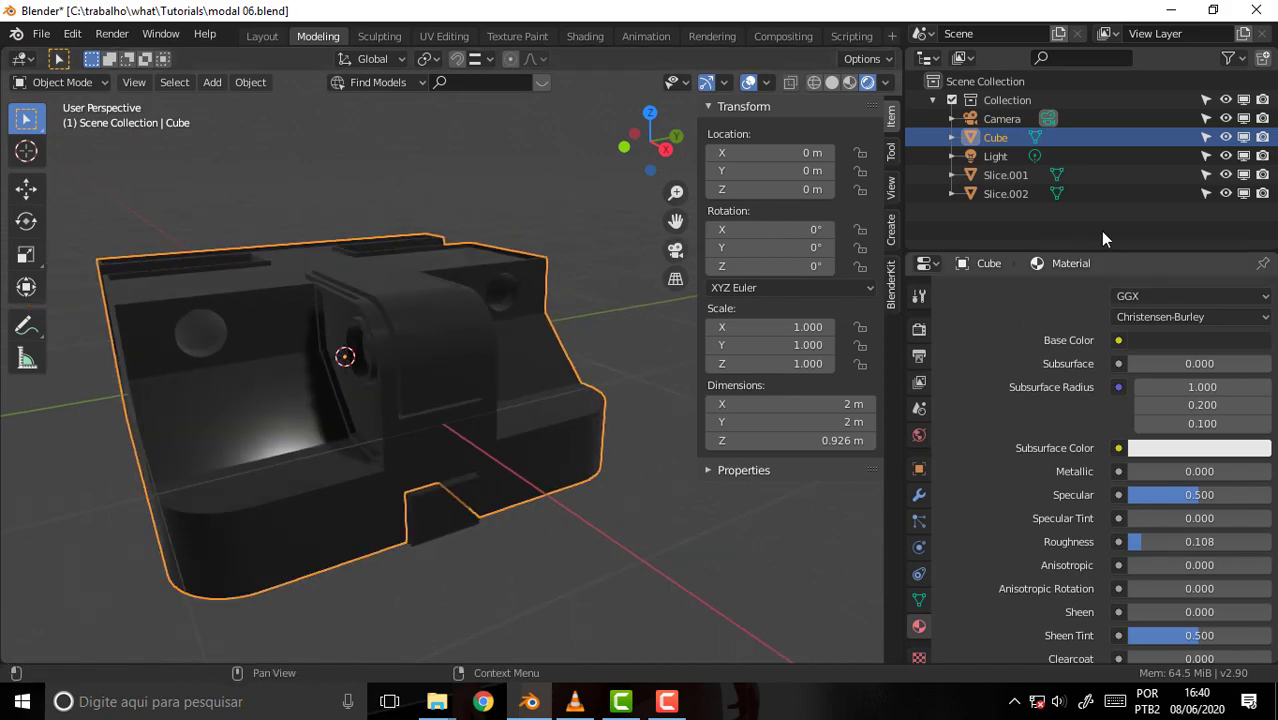
- Create a new Material.001 on Slice.002 with a light-grey base colour
{"action": "left_click", "coordinate": [1007, 177]}
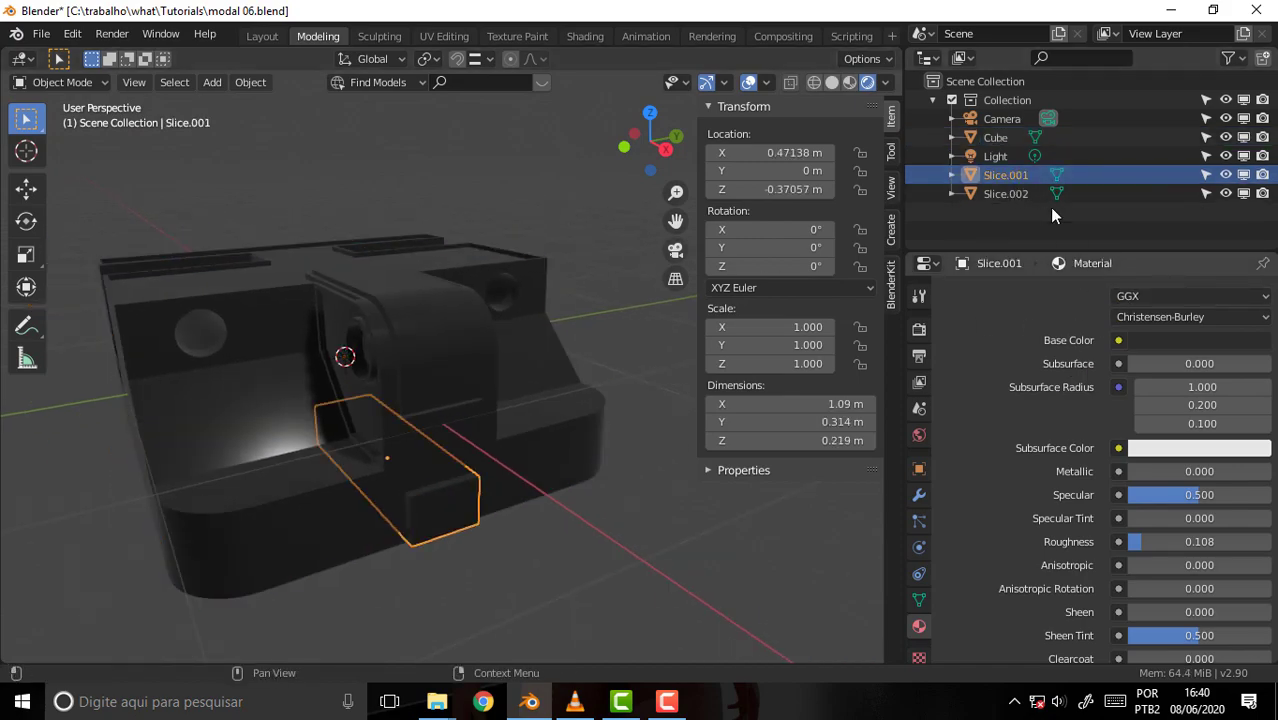
{"action": "left_click", "coordinate": [1010, 194]}
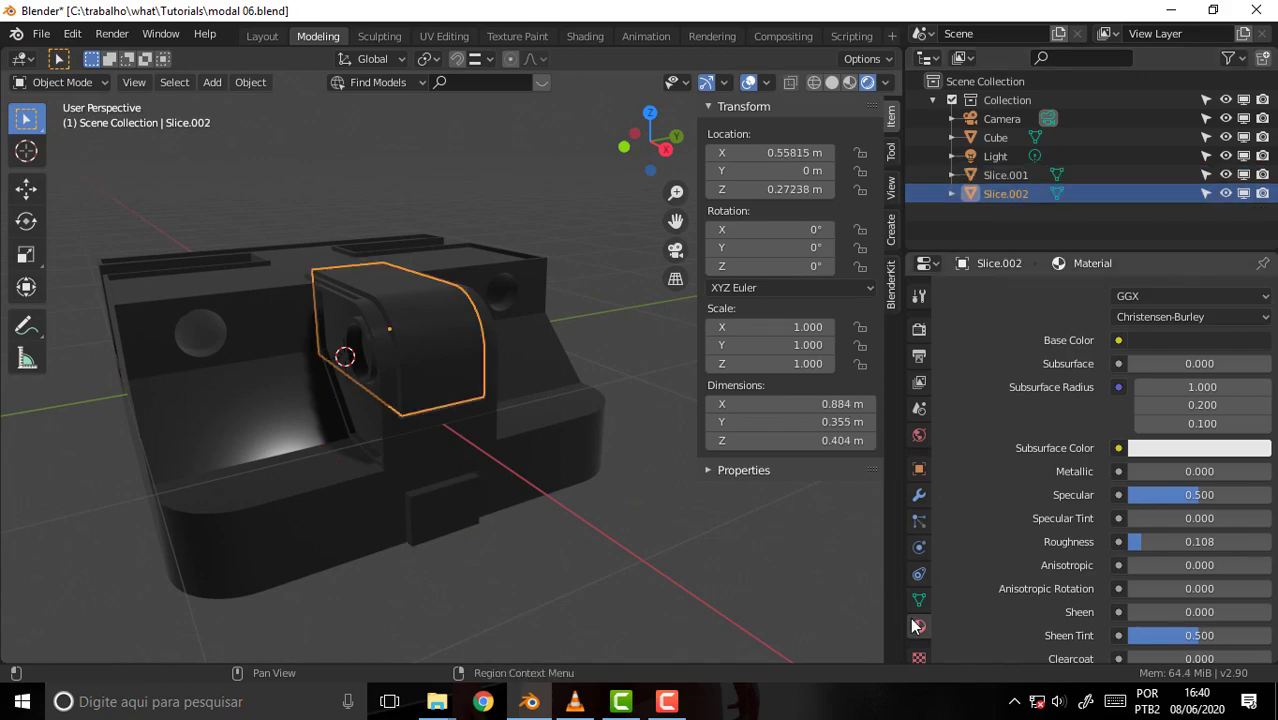
{"action": "scroll", "coordinate": [1002, 435], "scroll_direction": "up", "scroll_amount": 4}
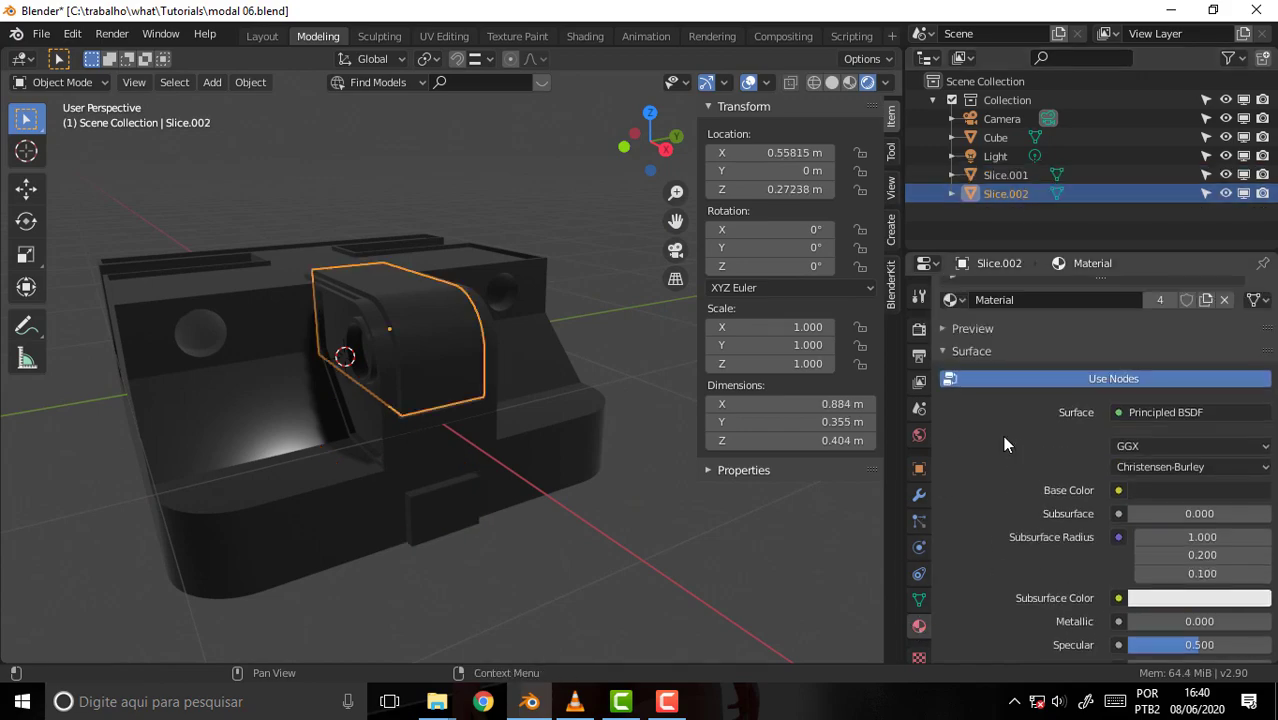
{"action": "scroll", "coordinate": [1002, 435], "scroll_direction": "up", "scroll_amount": 2}
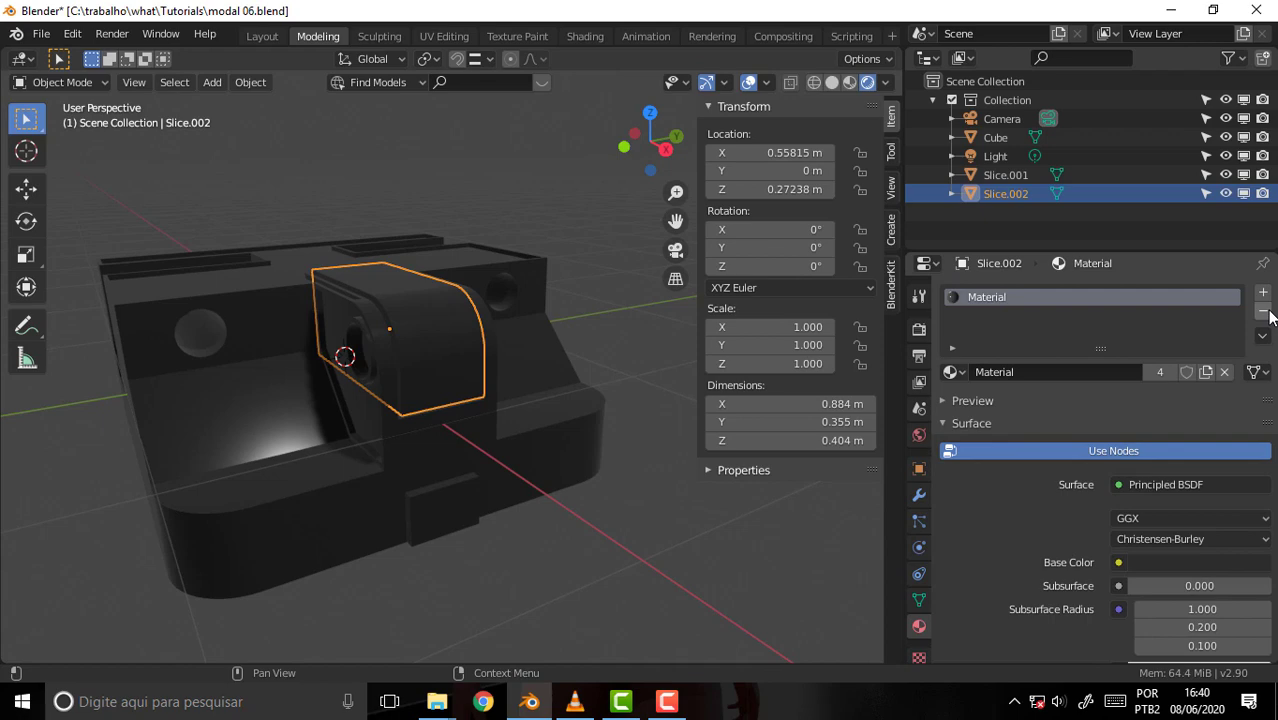
{"action": "left_click", "coordinate": [1205, 372]}
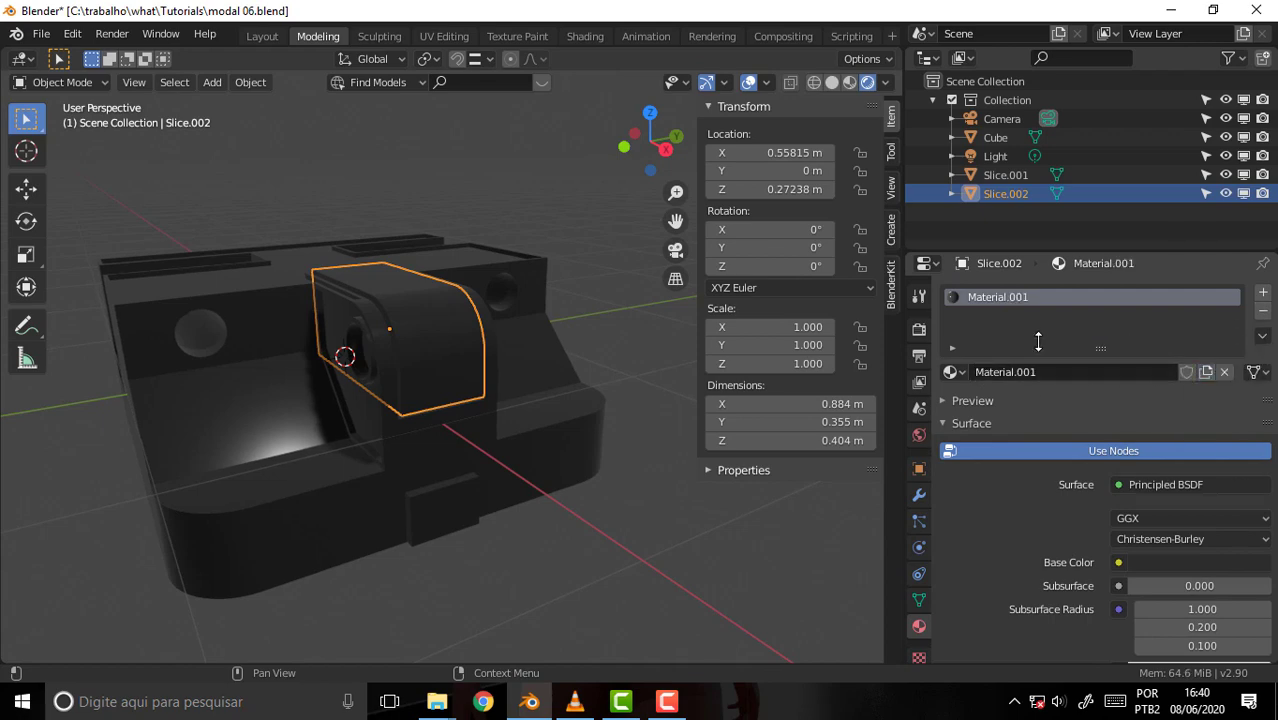
{"action": "left_click", "coordinate": [957, 375]}
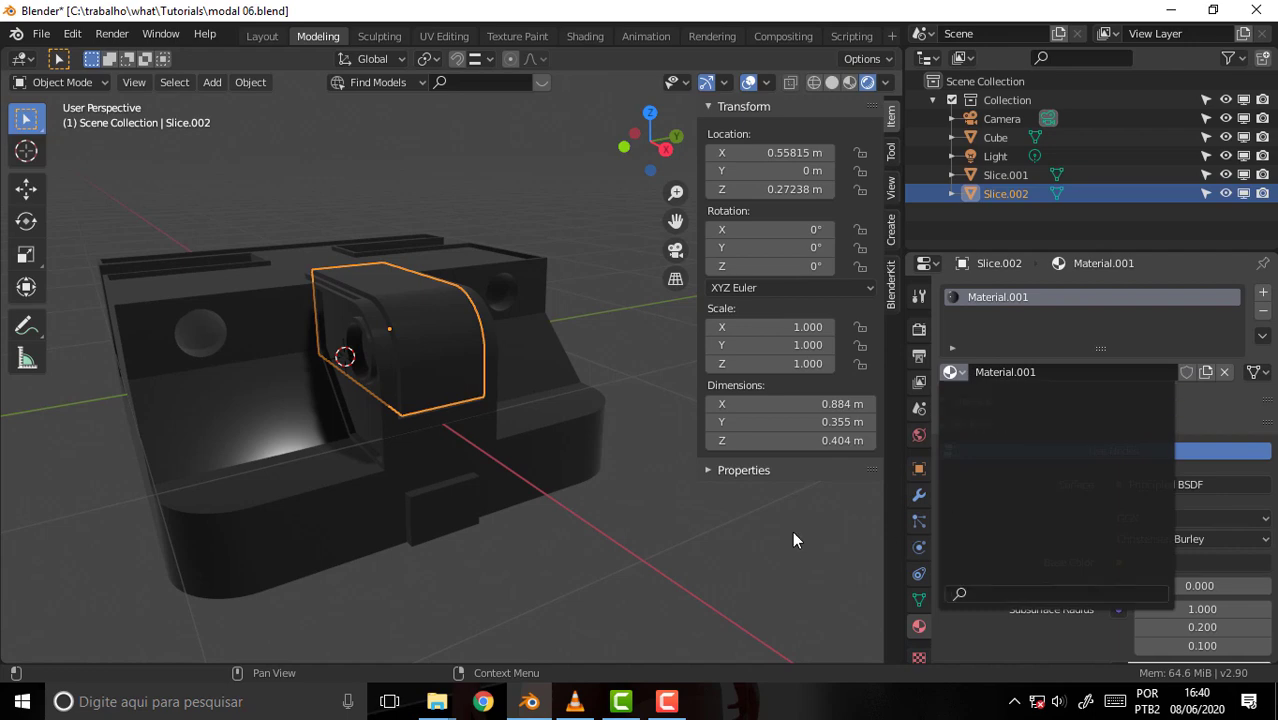
{"action": "left_click_drag", "start_coordinate": [1272, 395], "coordinate": [1265, 450]}
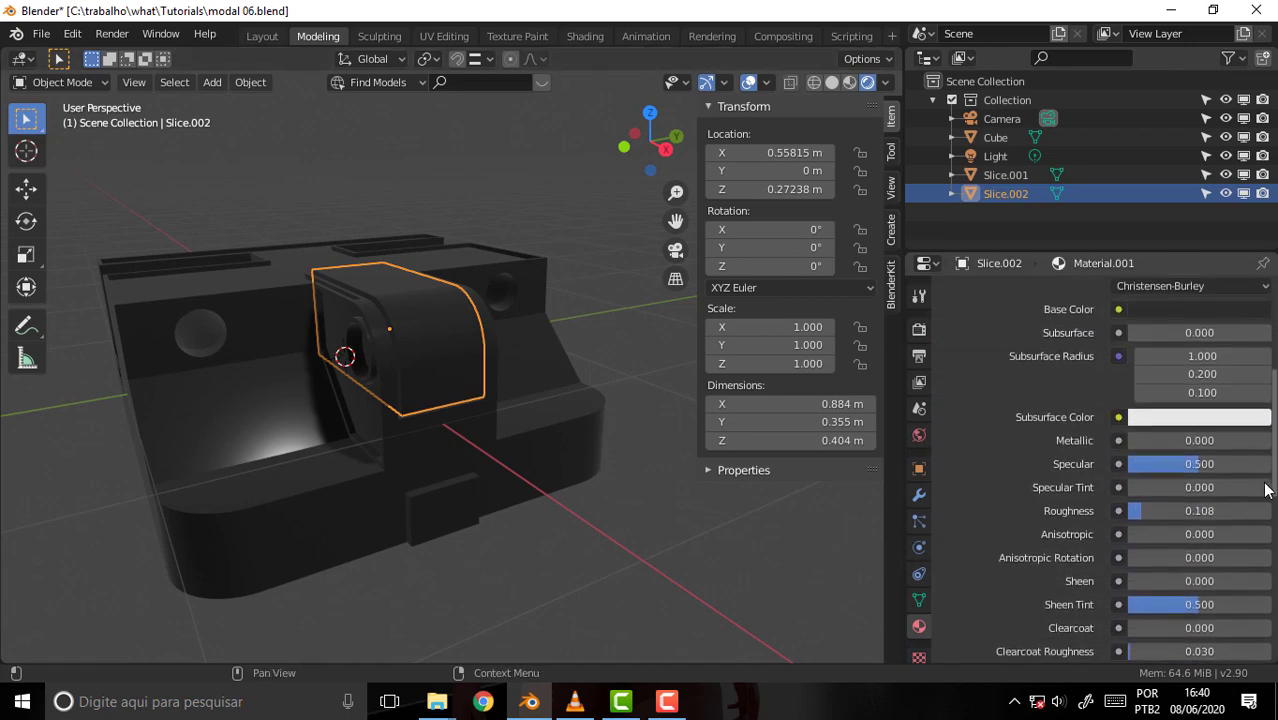
{"action": "left_click", "coordinate": [1220, 413]}
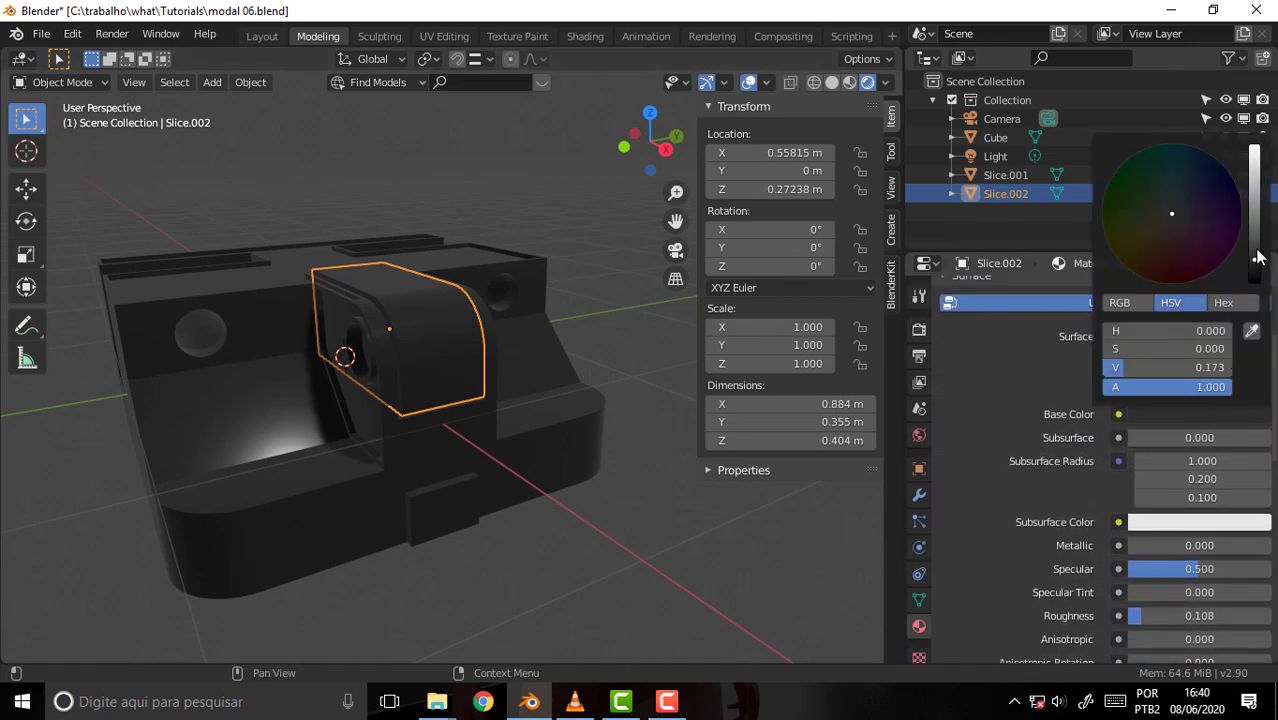
{"action": "left_click_drag", "start_coordinate": [1256, 262], "coordinate": [1254, 157]}
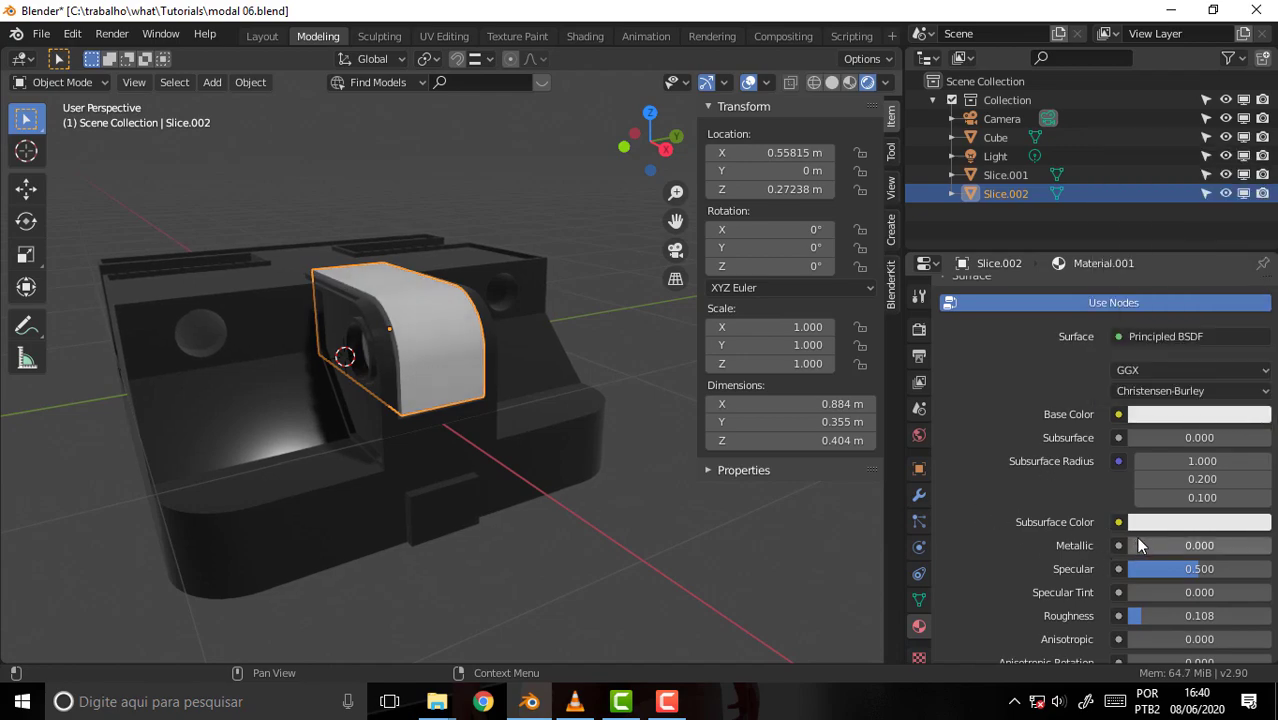
- Set Material.001 to Metallic 0.760, Specular 0.227 and Roughness 0.049
{"action": "left_click_drag", "start_coordinate": [1200, 545], "coordinate": [1250, 545]}
{"action": "left_click_drag", "start_coordinate": [1258, 545], "coordinate": [1272, 545]}
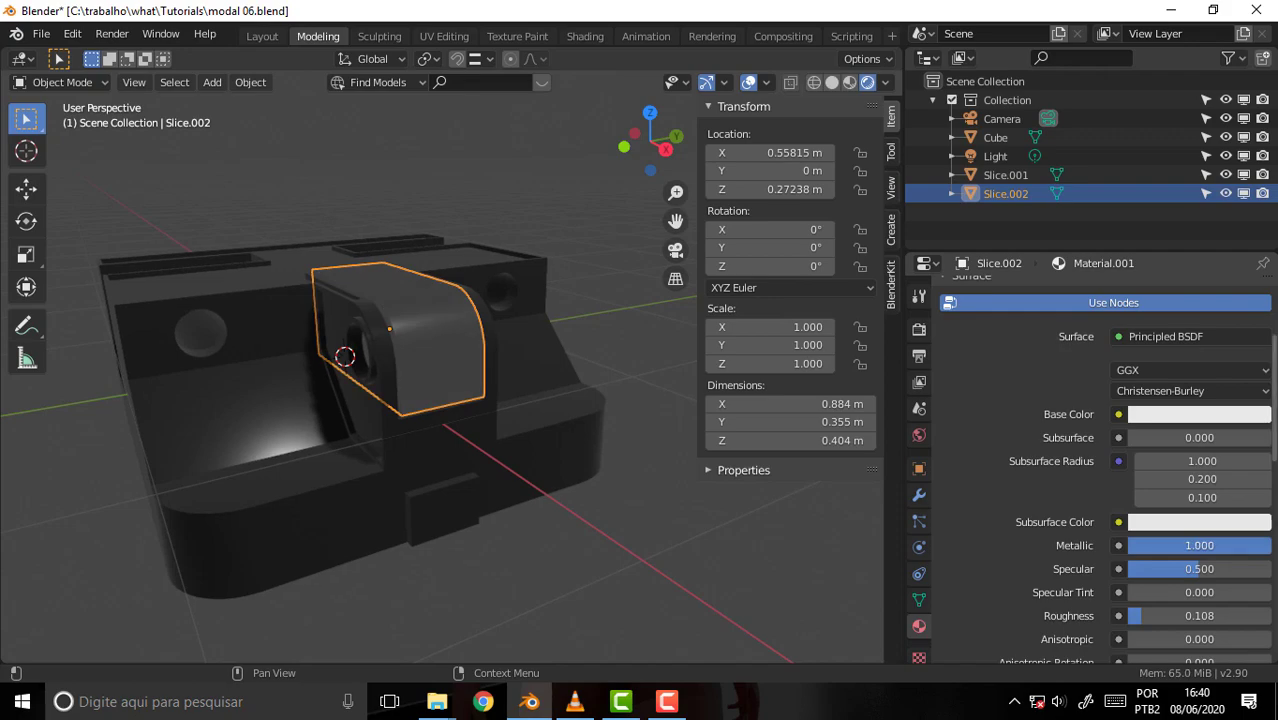
{"action": "left_click_drag", "start_coordinate": [1134, 615], "coordinate": [1129, 615]}
{"action": "mouse_move", "coordinate": [1188, 568]}
{"action": "left_mouse_down"}
{"action": "mouse_move", "coordinate": [1258, 568]}
{"action": "mouse_move", "coordinate": [1160, 568]}
{"action": "left_mouse_up"}
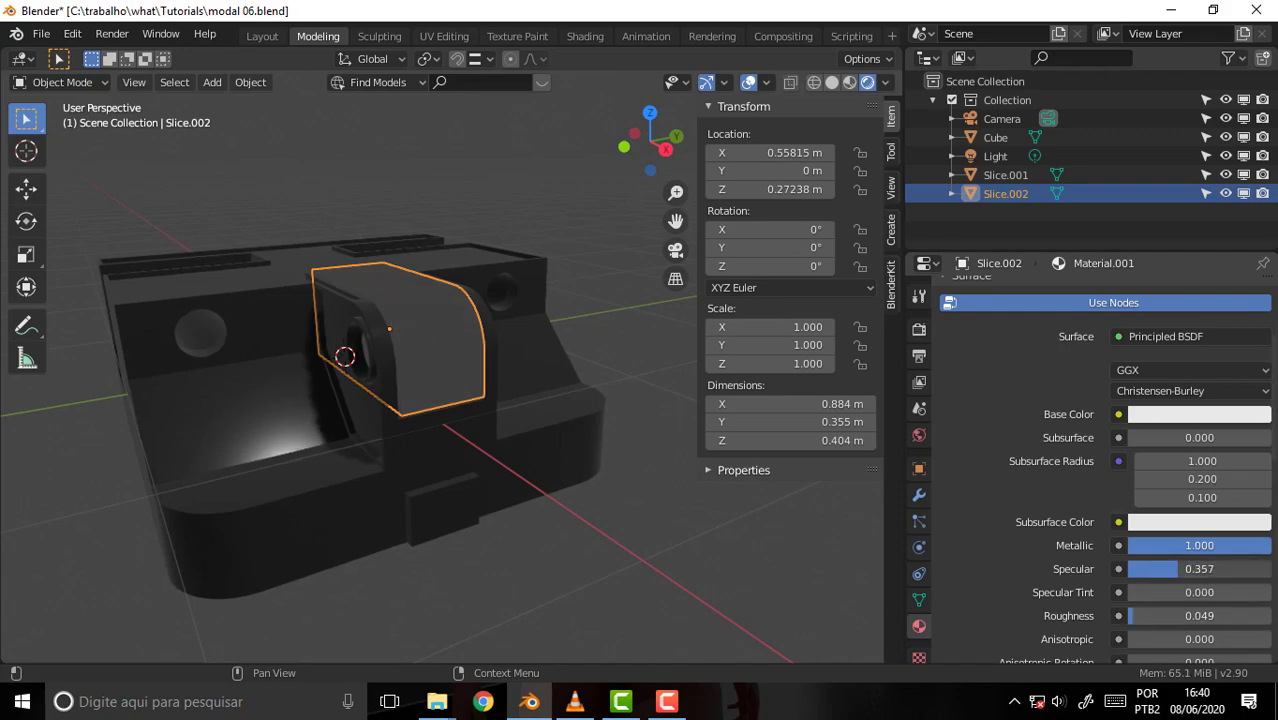
{"action": "scroll", "coordinate": [970, 370], "scroll_direction": "up", "scroll_amount": 1}
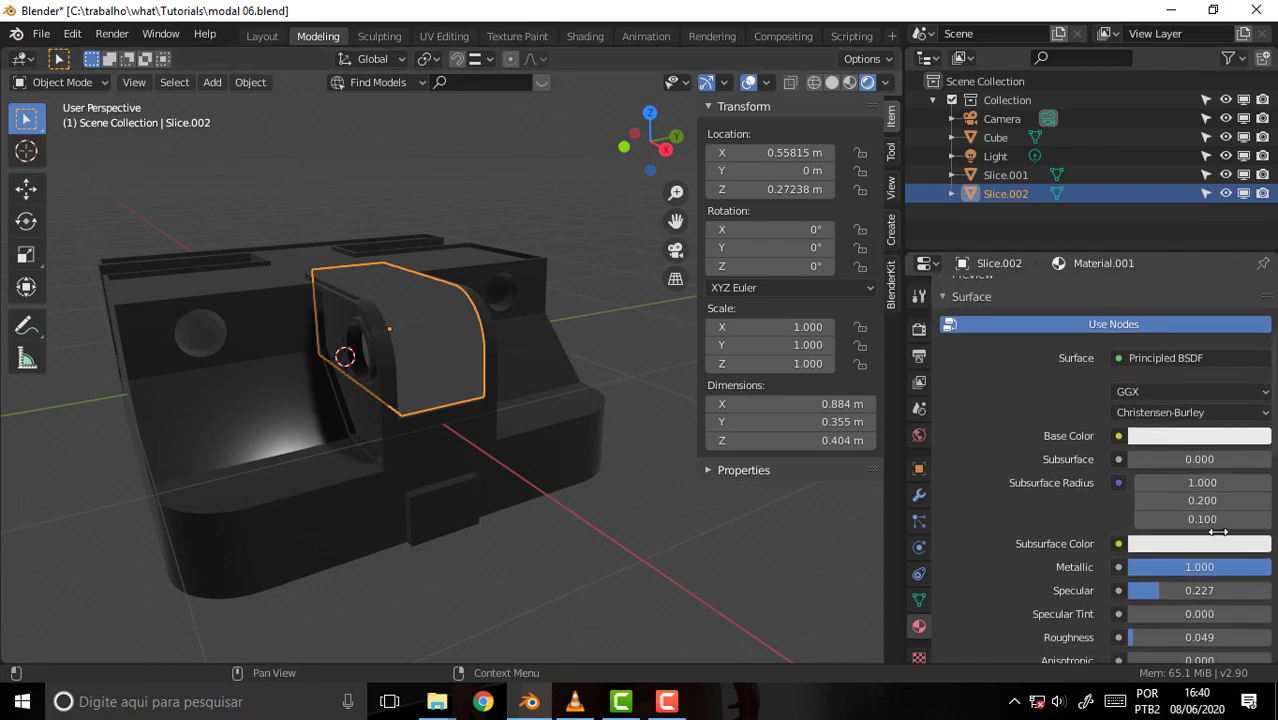
{"action": "left_click_drag", "start_coordinate": [1262, 567], "coordinate": [1226, 567]}
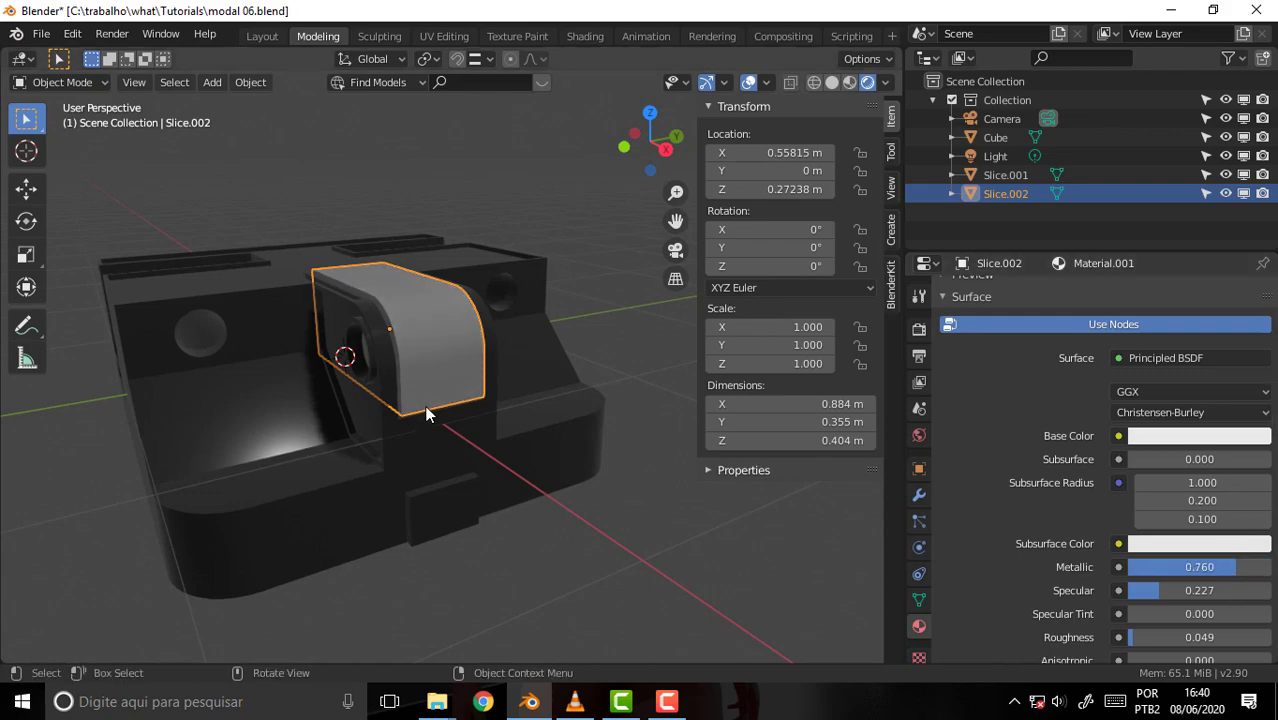
{"action": "mouse_move", "coordinate": [428, 416]}
{"action": "middle_mouse_down"}
{"action": "mouse_move", "coordinate": [515, 236]}
{"action": "mouse_move", "coordinate": [492, 274]}
{"action": "mouse_move", "coordinate": [572, 198]}
{"action": "mouse_move", "coordinate": [554, 196]}
{"action": "middle_mouse_up"}
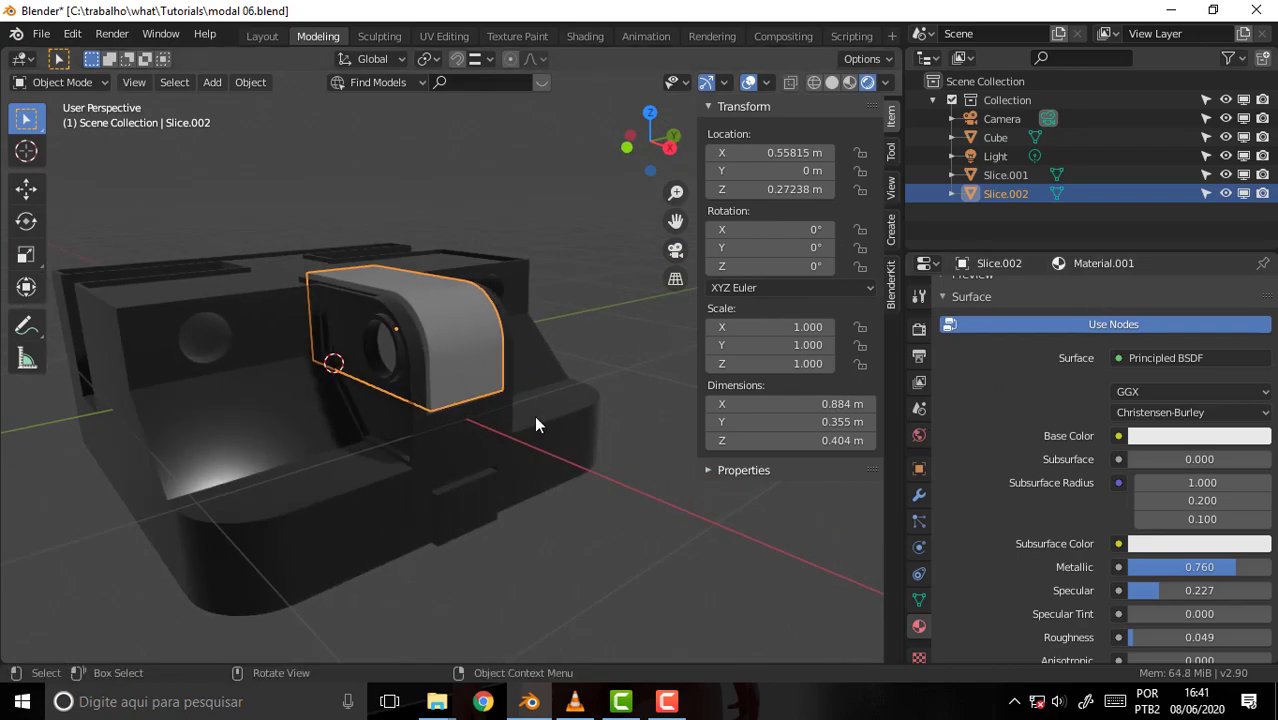
- Assign the existing Material.001 to Slice.001
{"action": "left_click", "coordinate": [472, 501]}
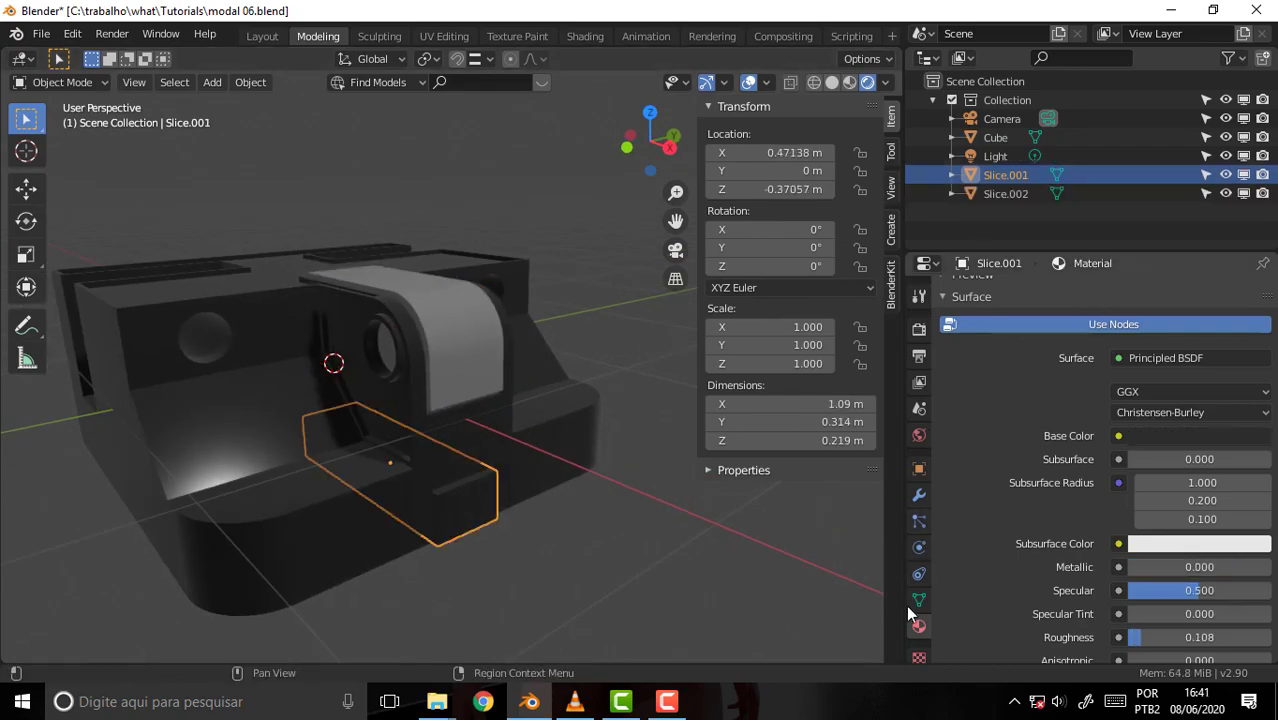
{"action": "scroll", "coordinate": [1258, 430], "scroll_direction": "up", "scroll_amount": 3}
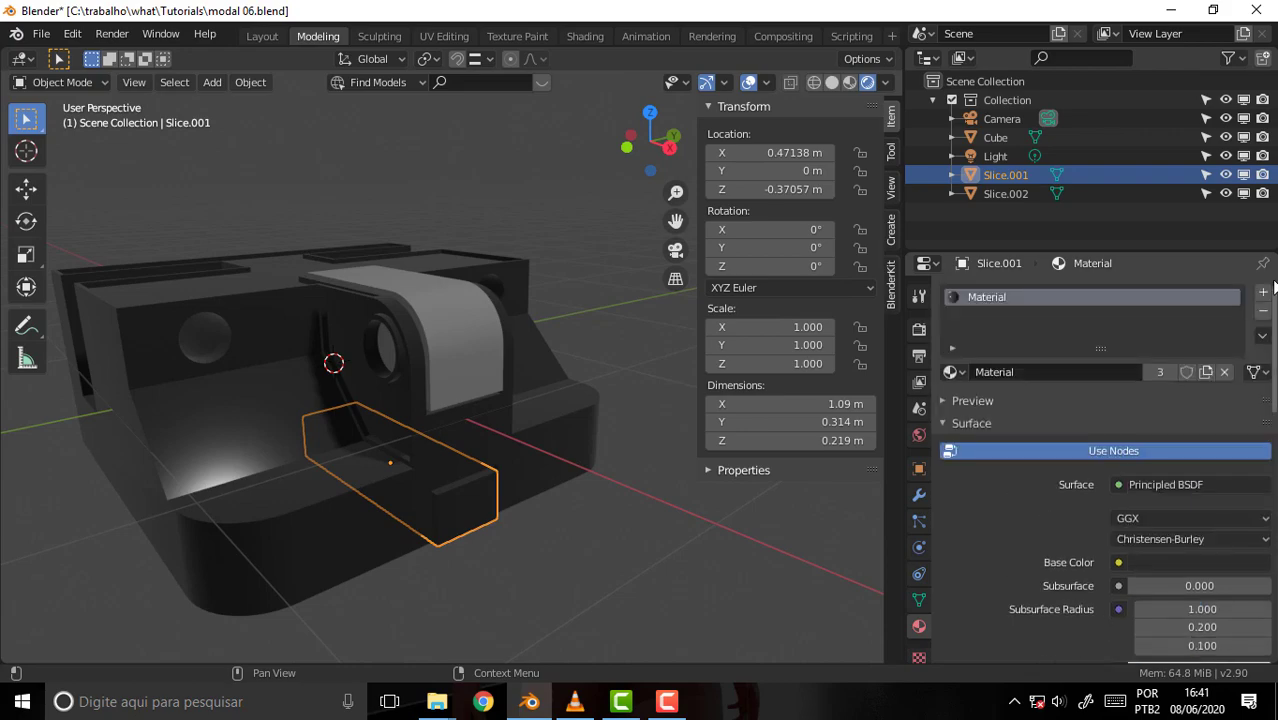
{"action": "left_click", "coordinate": [958, 370]}
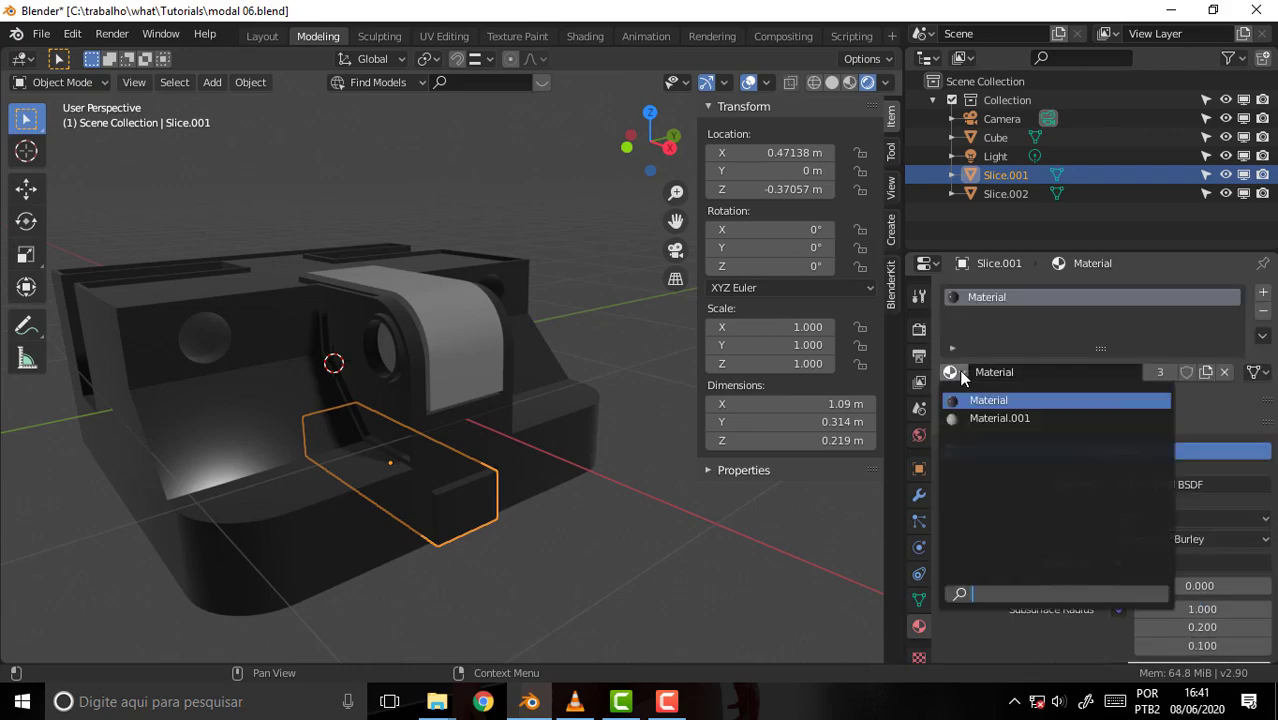
{"action": "left_click", "coordinate": [1005, 420]}
{"action": "left_click", "coordinate": [617, 455]}
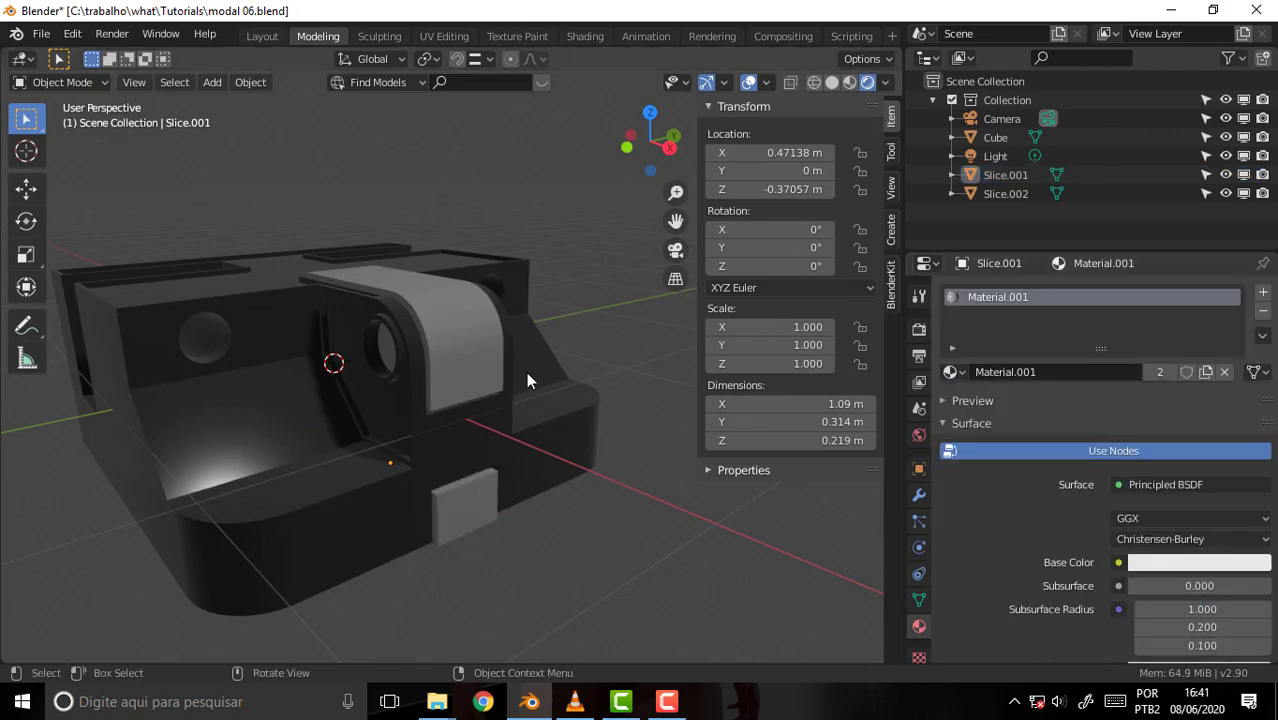
{"action": "scroll", "coordinate": [520, 375], "scroll_direction": "up", "scroll_amount": 3}
{"action": "scroll", "coordinate": [506, 318], "scroll_direction": "up", "scroll_amount": 3}
{"action": "scroll", "coordinate": [611, 286], "scroll_direction": "down", "scroll_amount": 3}
- Switch the viewport to Solid shading and select the Cube body
{"action": "middle_click_drag", "start_coordinate": [545, 312], "coordinate": [533, 312]}
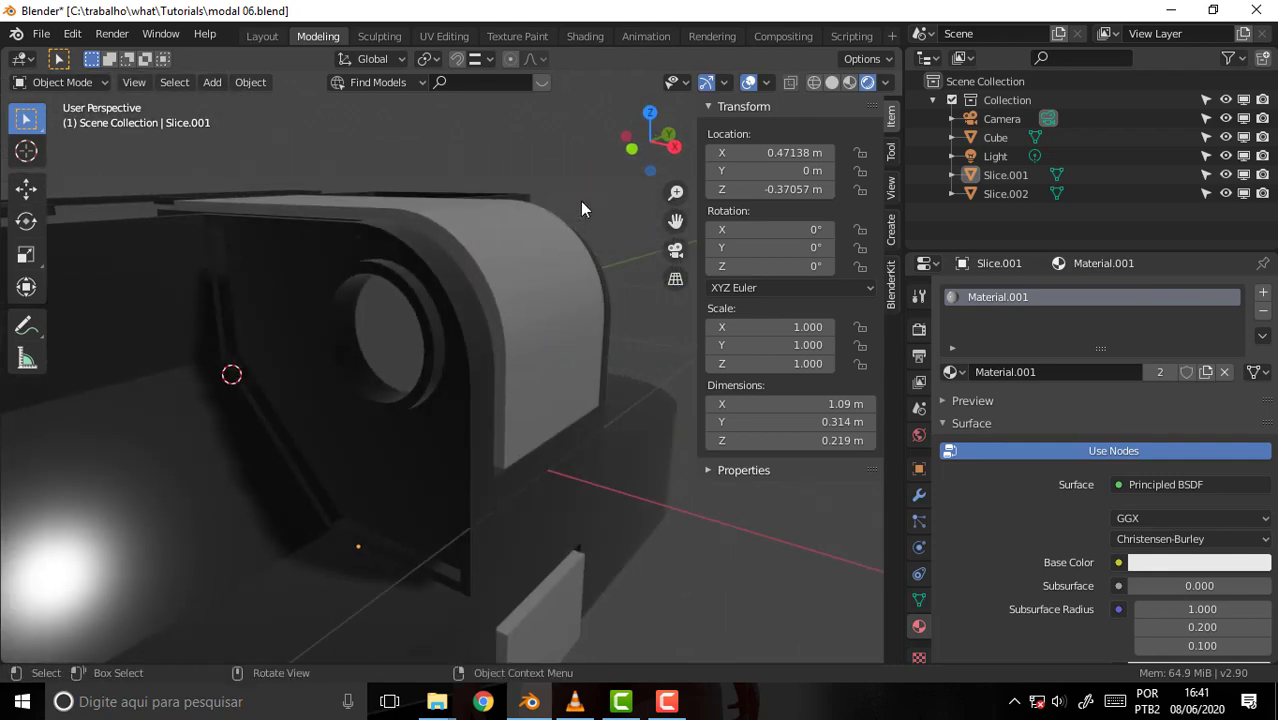
{"action": "key", "text": "z"}
{"action": "left_click", "coordinate": [704, 203]}
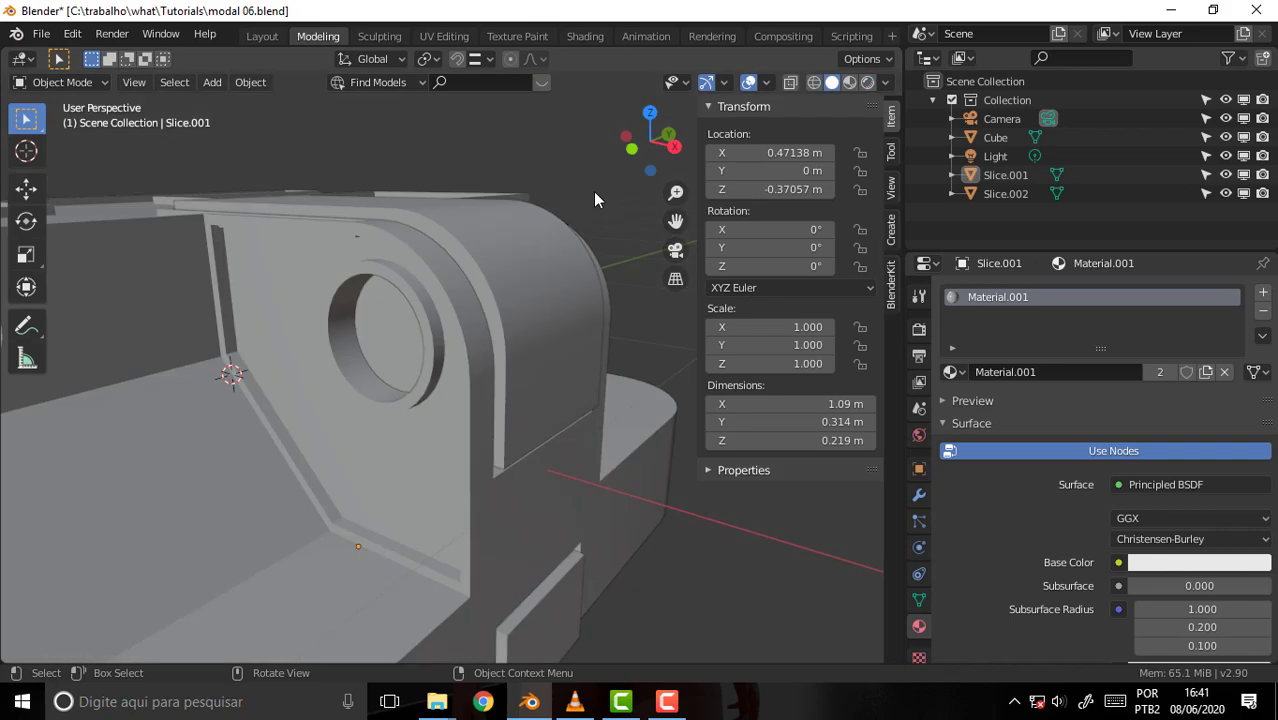
{"action": "middle_click_drag", "start_coordinate": [593, 191], "coordinate": [593, 191]}
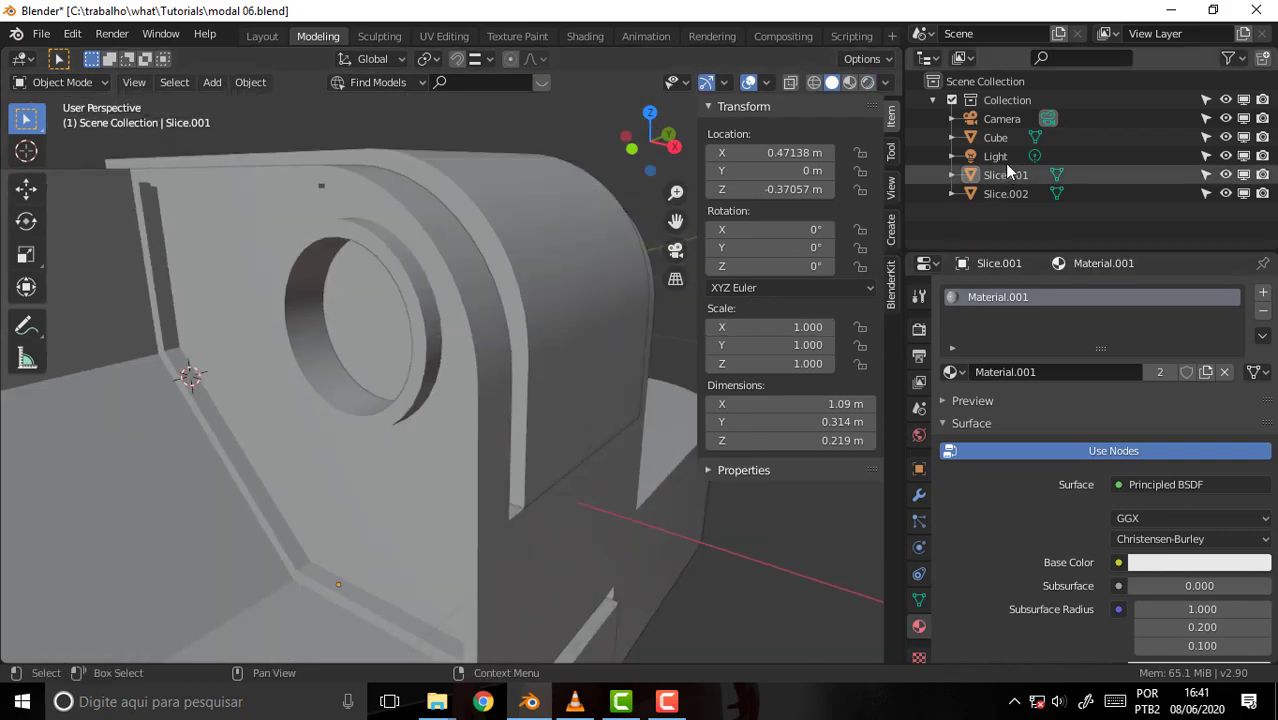
{"action": "left_click", "coordinate": [995, 137]}
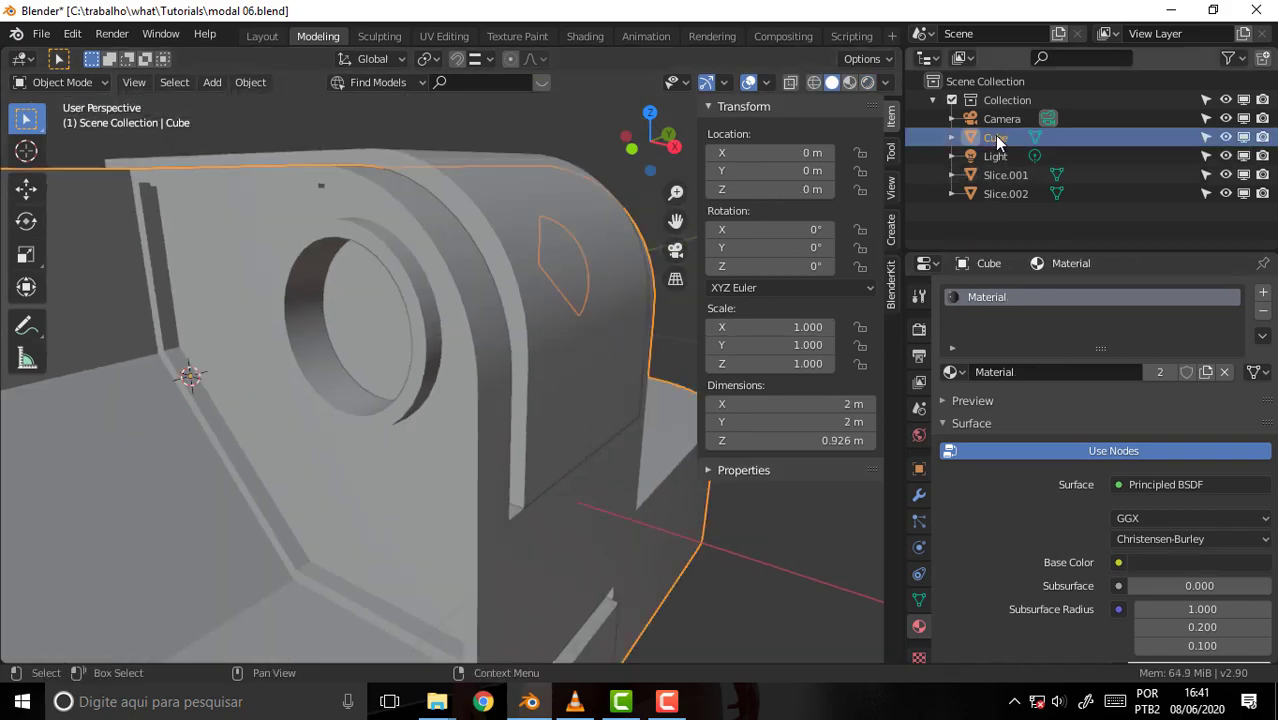
- Put the Cube in Edit Mode and select the hinge hole's inner face loop
{"action": "left_click", "coordinate": [74, 82]}
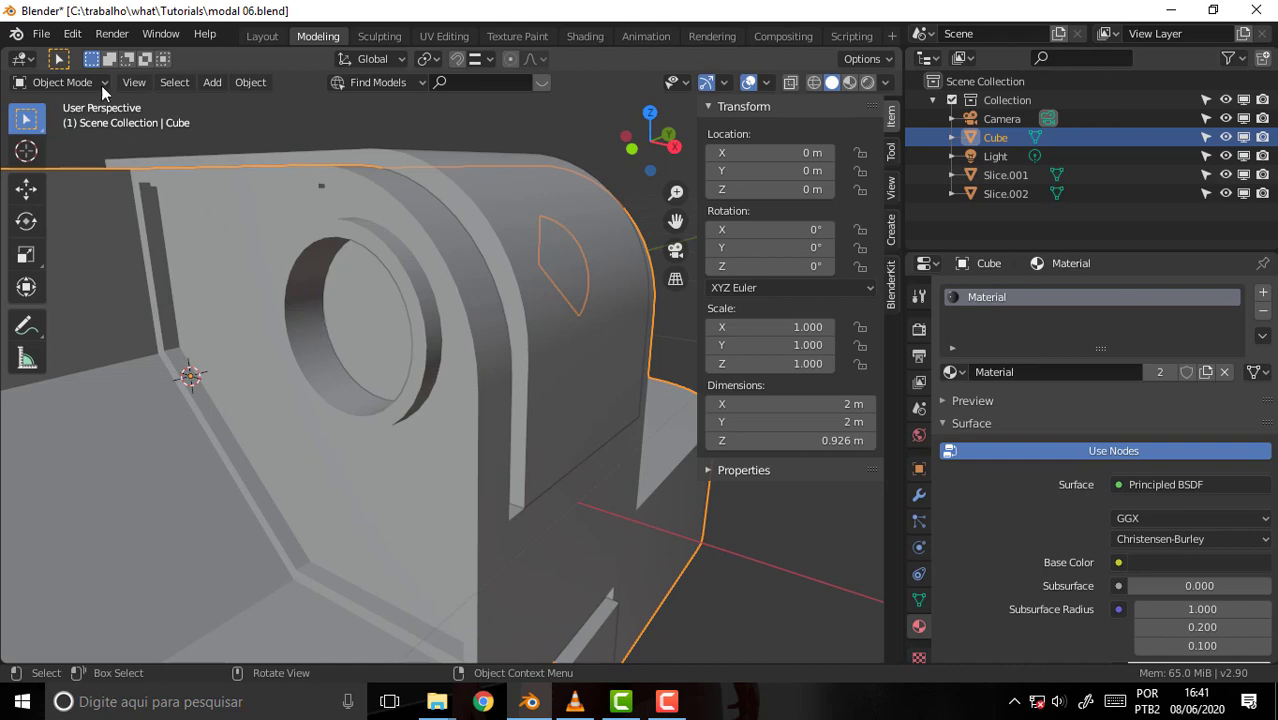
{"action": "left_click", "coordinate": [101, 84]}
{"action": "left_click", "coordinate": [95, 125]}
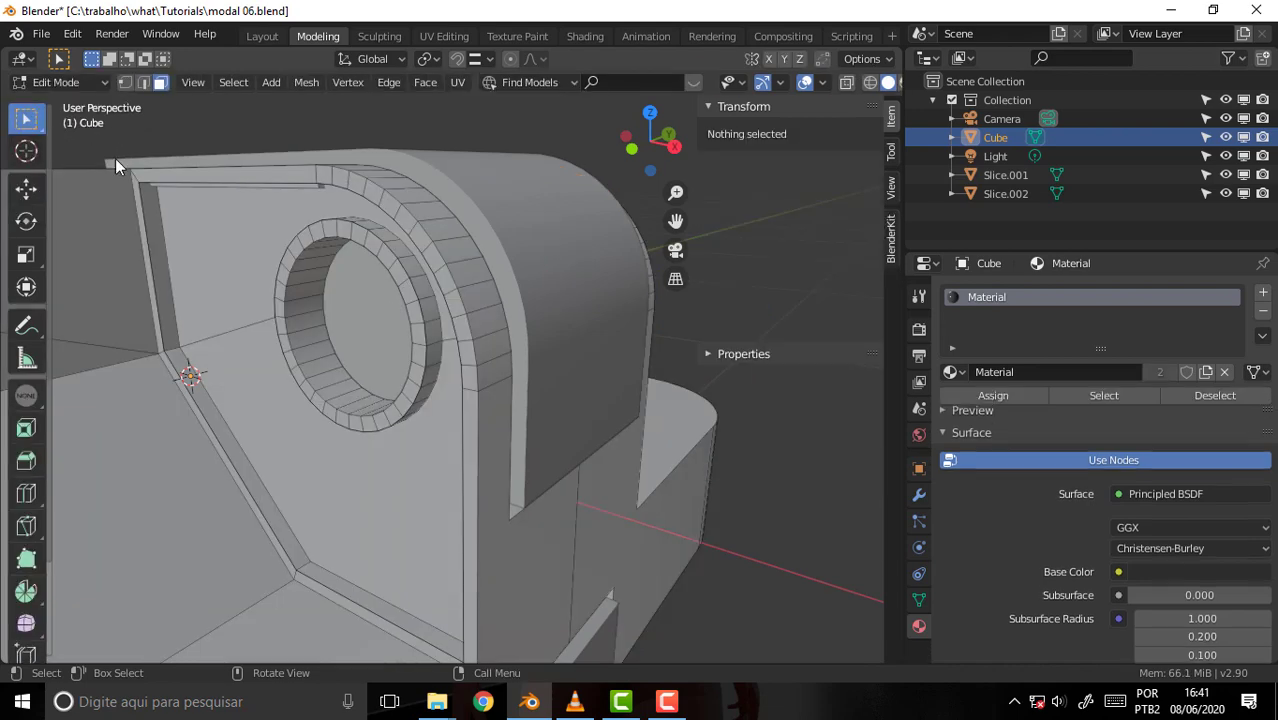
{"action": "left_click", "coordinate": [309, 365], "text": "alt"}
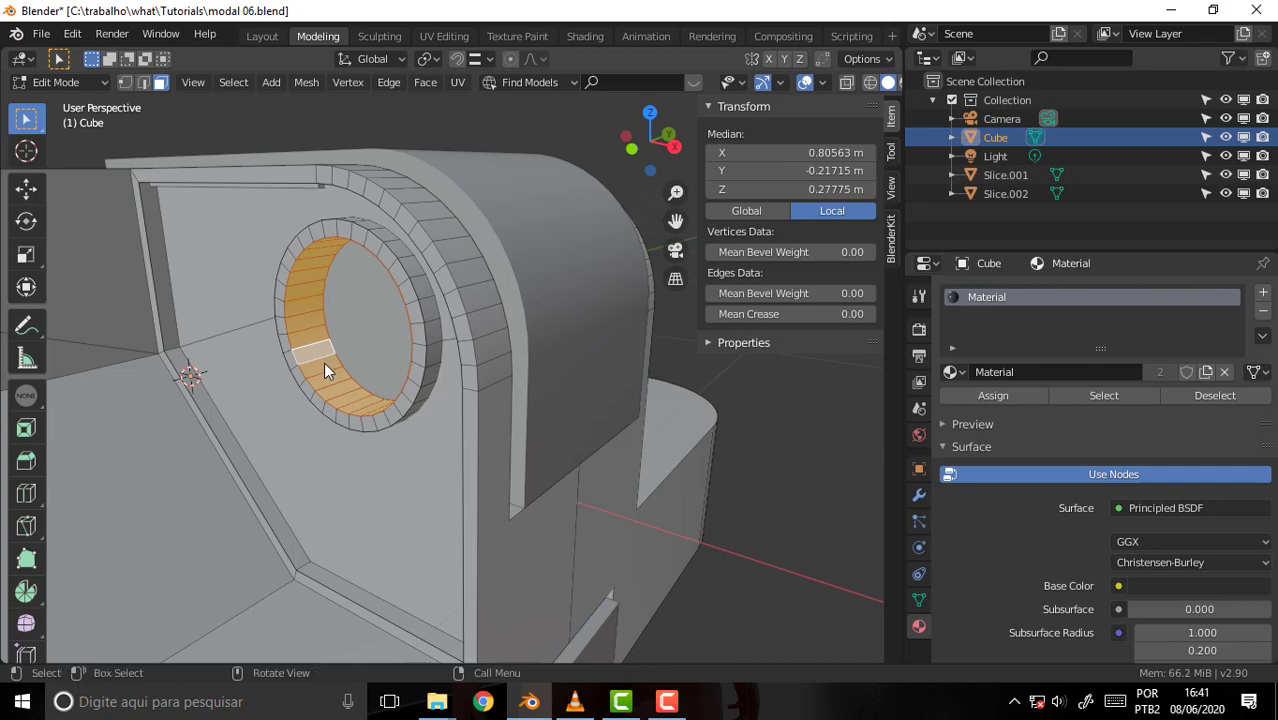
{"action": "middle_click_drag", "start_coordinate": [736, 445], "coordinate": [541, 457]}
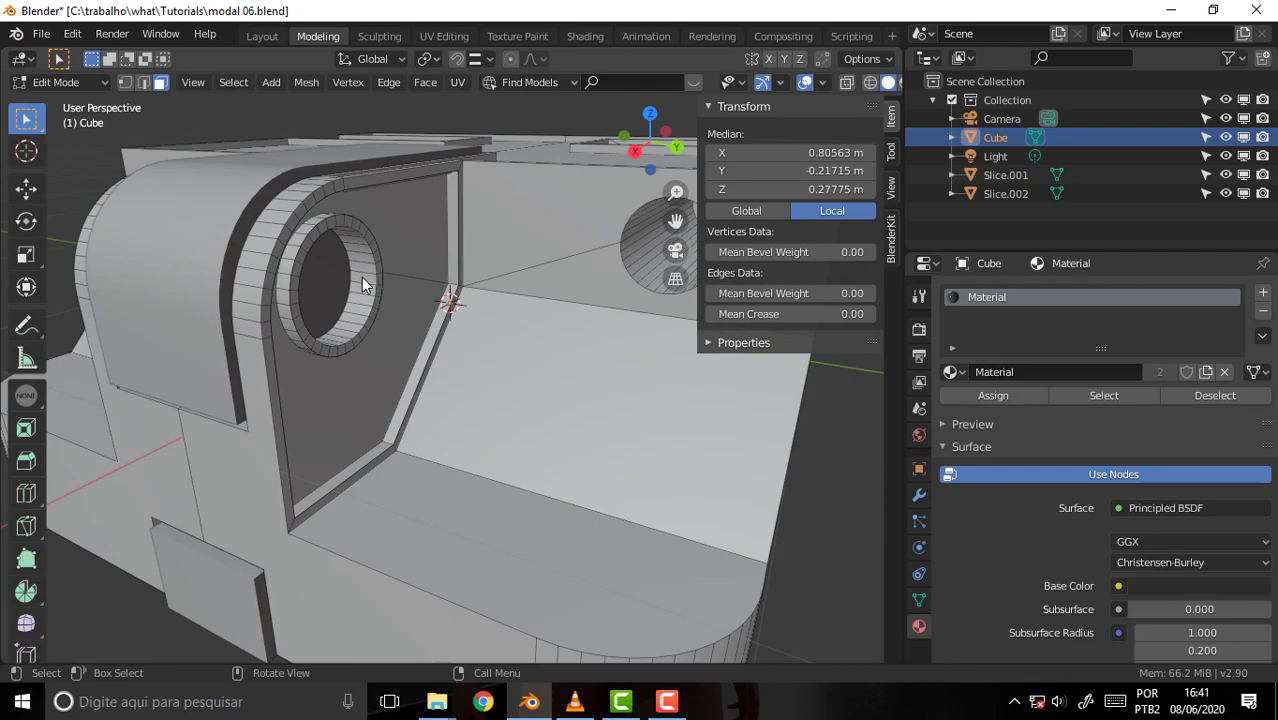
{"action": "left_click", "coordinate": [358, 275], "text": "alt"}
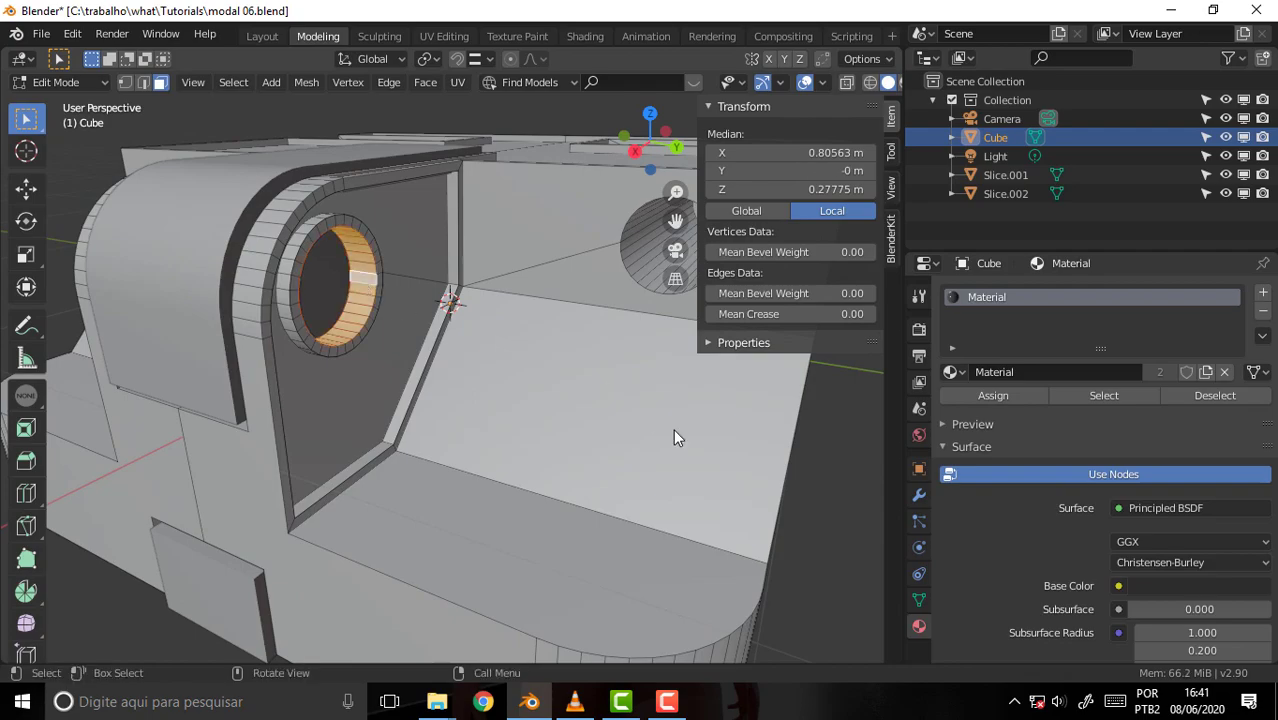
{"action": "key", "text": "ctrl+KP_Add"}
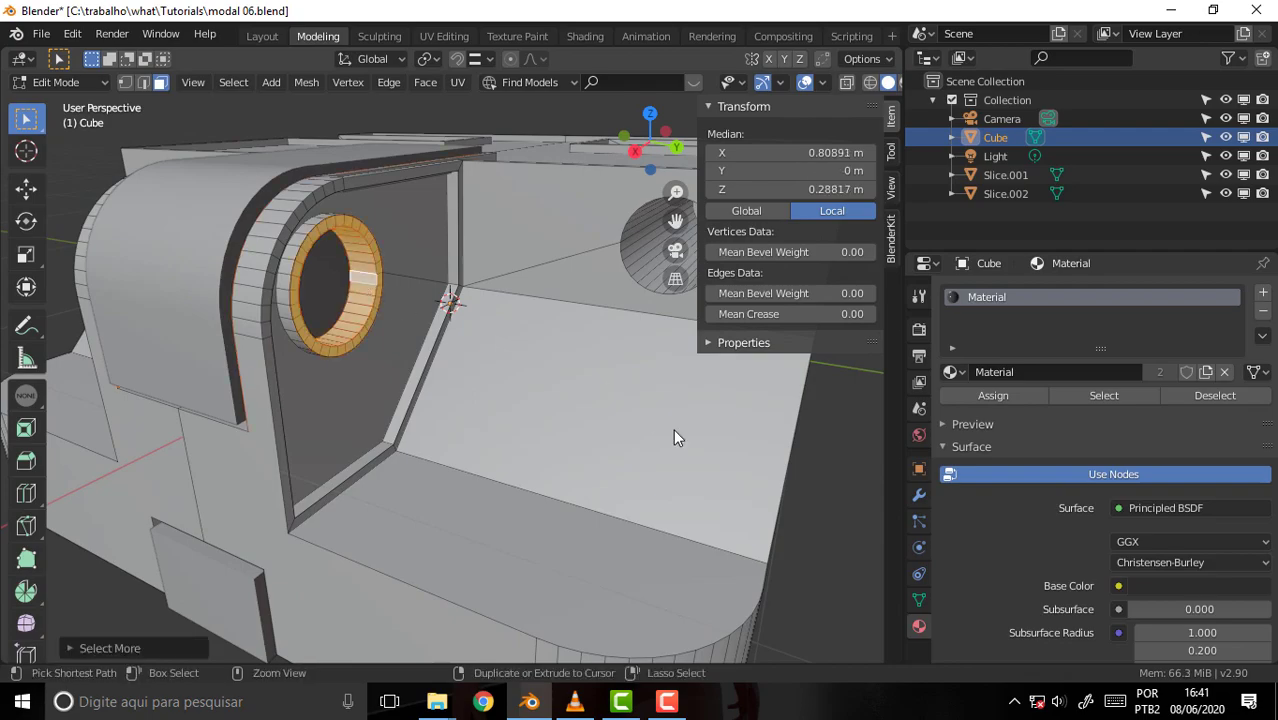
{"action": "key", "text": "ctrl+KP_Add"}
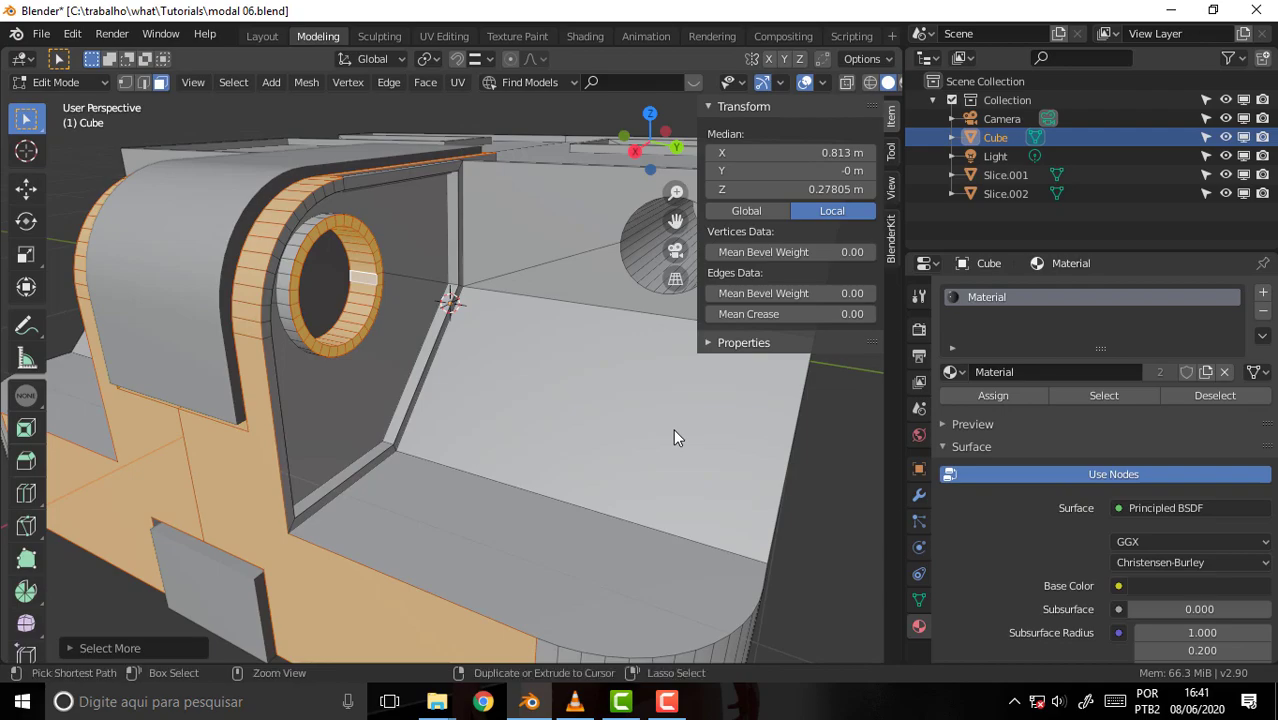
{"action": "key", "text": "ctrl+z"}
- Select the hinge ring's front rim and another face loop
{"action": "mouse_move", "coordinate": [814, 510]}
{"action": "middle_mouse_down"}
{"action": "mouse_move", "coordinate": [90, 512]}
{"action": "mouse_move", "coordinate": [102, 471]}
{"action": "middle_mouse_up"}
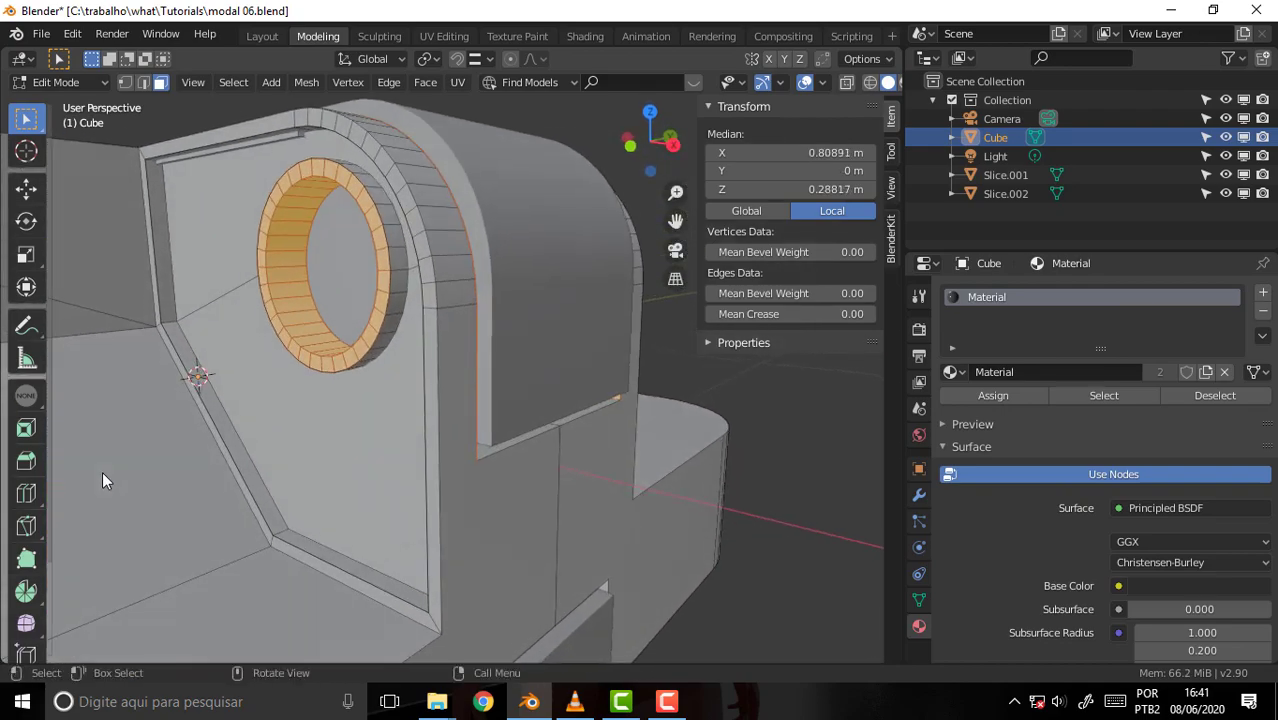
{"action": "left_click", "coordinate": [399, 268], "text": "alt+shift"}
{"action": "mouse_move", "coordinate": [707, 398]}
{"action": "middle_mouse_down"}
{"action": "mouse_move", "coordinate": [559, 396]}
{"action": "mouse_move", "coordinate": [576, 398]}
{"action": "middle_mouse_up"}
{"action": "left_click", "coordinate": [337, 291], "text": "alt+shift"}
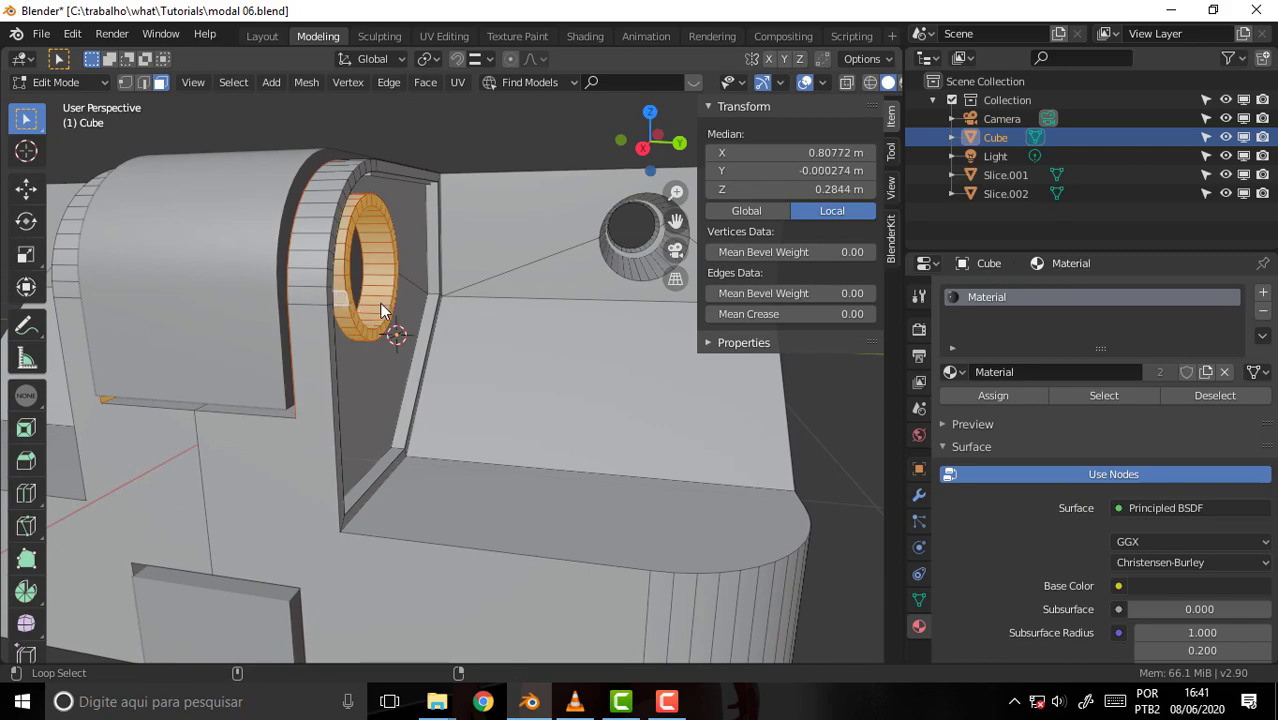
{"action": "mouse_move", "coordinate": [395, 152]}
{"action": "middle_mouse_down"}
{"action": "mouse_move", "coordinate": [510, 120]}
{"action": "mouse_move", "coordinate": [457, 93]}
{"action": "mouse_move", "coordinate": [458, 108]}
{"action": "mouse_move", "coordinate": [408, 102]}
{"action": "mouse_move", "coordinate": [406, 120]}
{"action": "middle_mouse_up"}
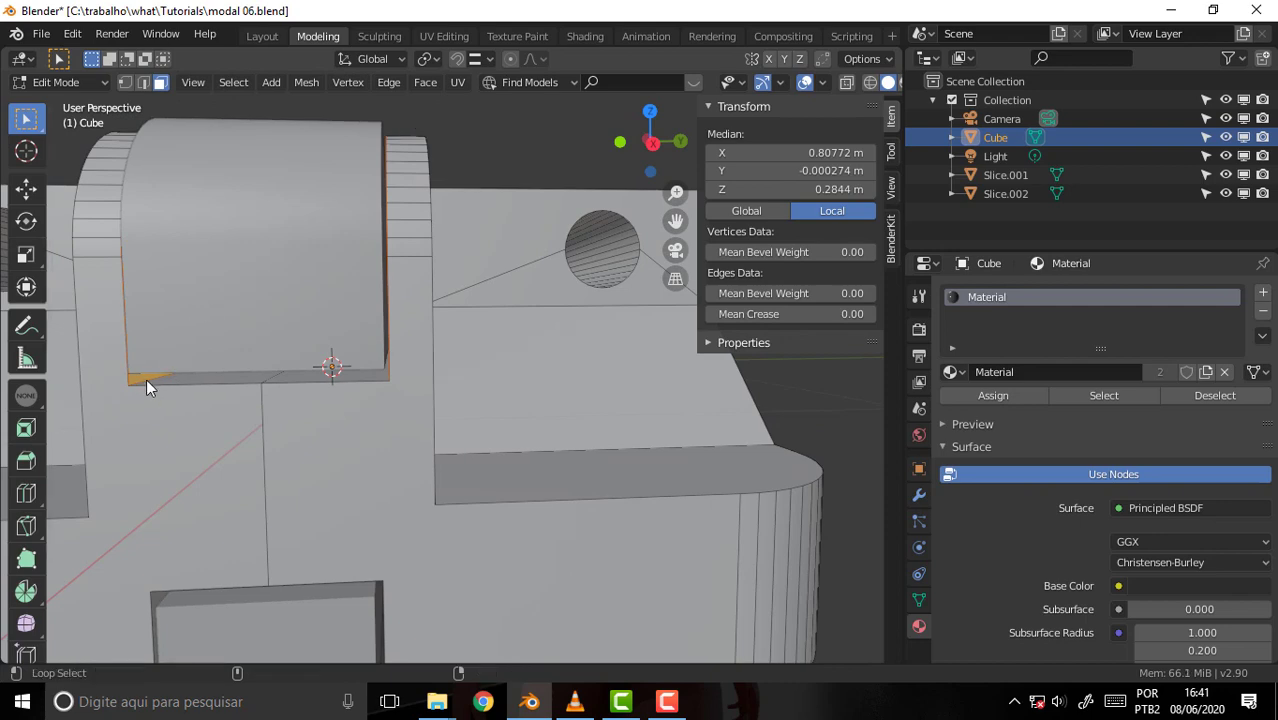
{"action": "middle_click_drag", "start_coordinate": [479, 170], "coordinate": [602, 183]}
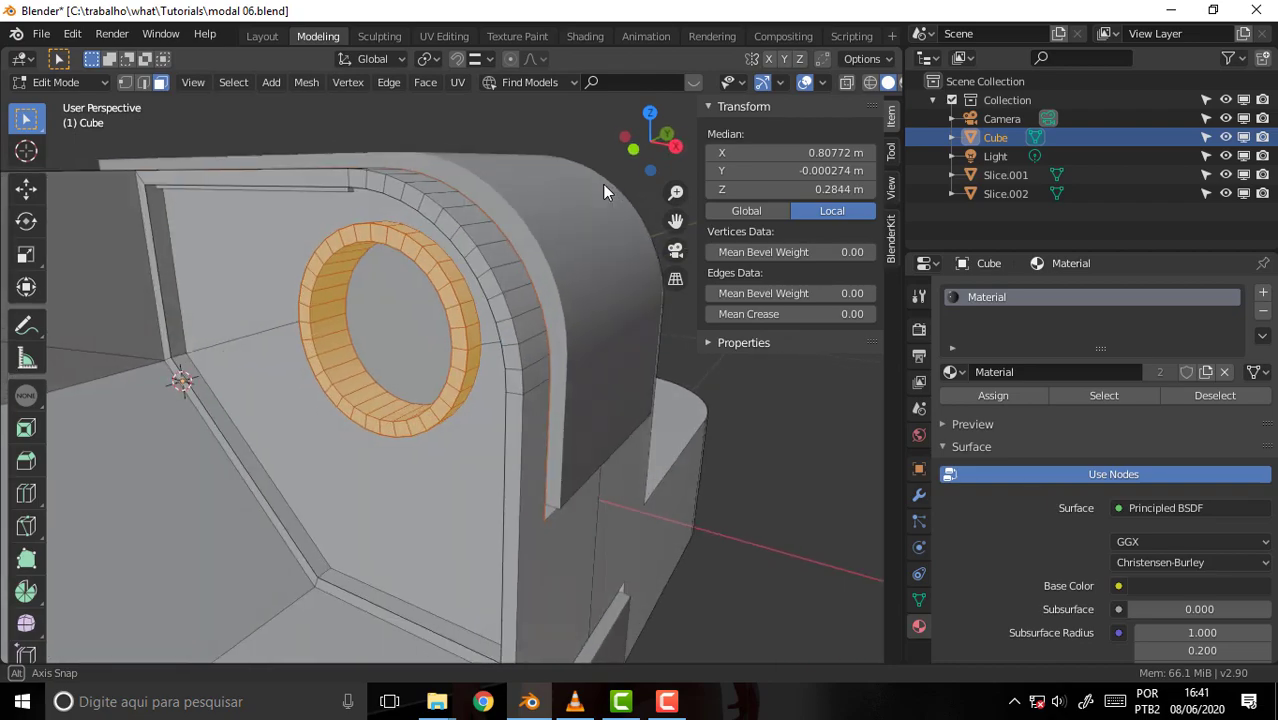
{"action": "mouse_move", "coordinate": [579, 234]}
{"action": "middle_mouse_down"}
{"action": "mouse_move", "coordinate": [342, 237]}
{"action": "mouse_move", "coordinate": [416, 243]}
{"action": "mouse_move", "coordinate": [513, 287]}
{"action": "middle_mouse_up"}
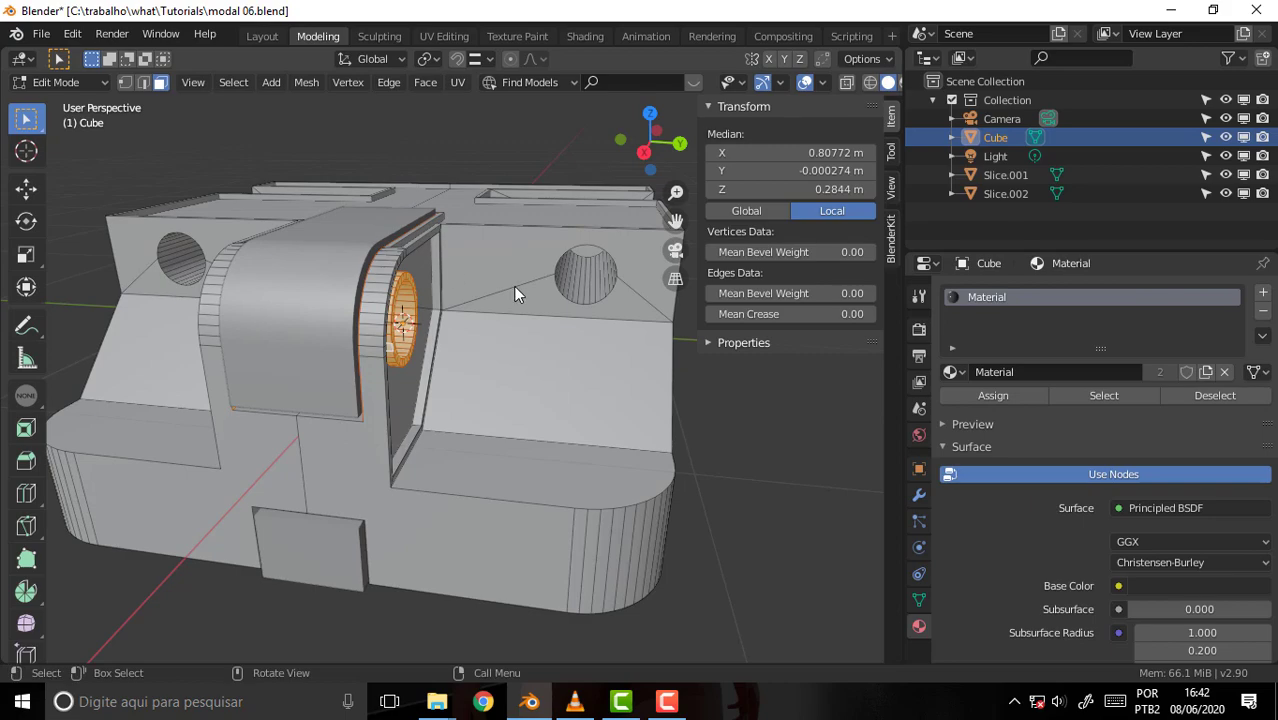
{"action": "scroll", "coordinate": [514, 290], "scroll_direction": "up", "scroll_amount": 2}
{"action": "scroll", "coordinate": [514, 290], "scroll_direction": "up", "scroll_amount": 2}
{"action": "scroll", "coordinate": [514, 293], "scroll_direction": "down", "scroll_amount": 2}
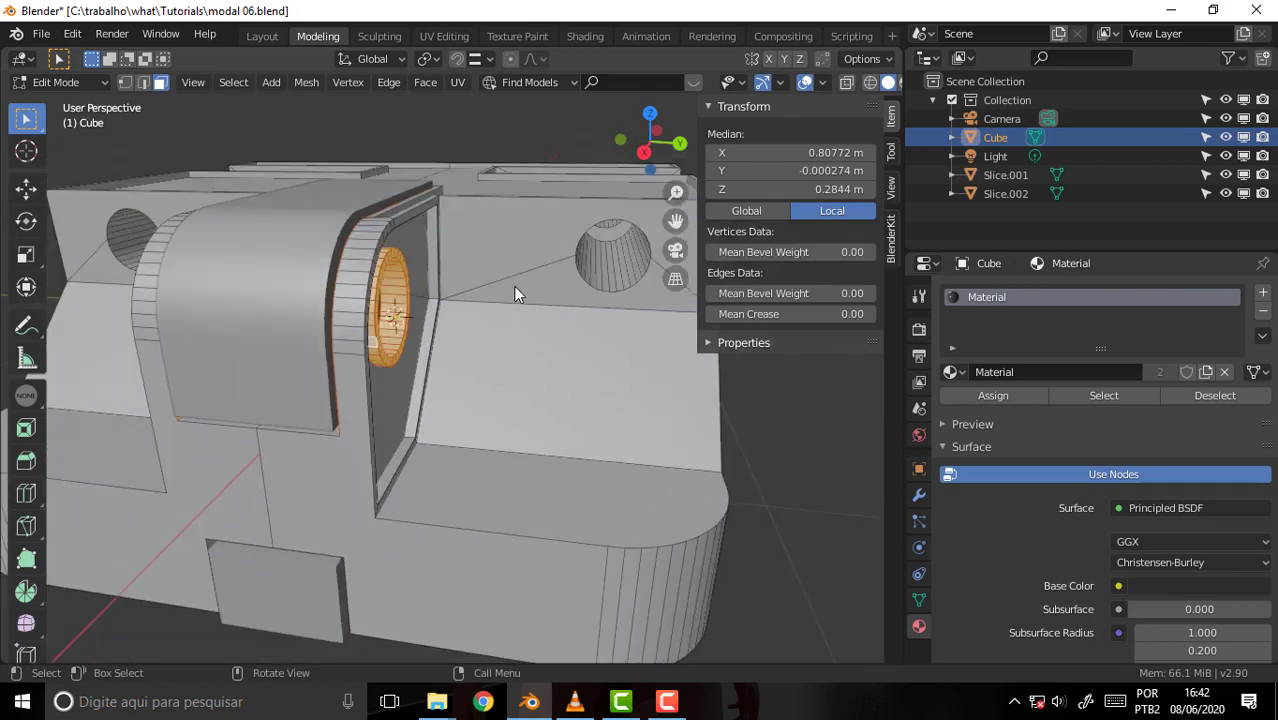
- Refine the ring selection to the inner wall, front loop and outer loop
{"action": "key", "text": "ctrl+KP_Subtract"}
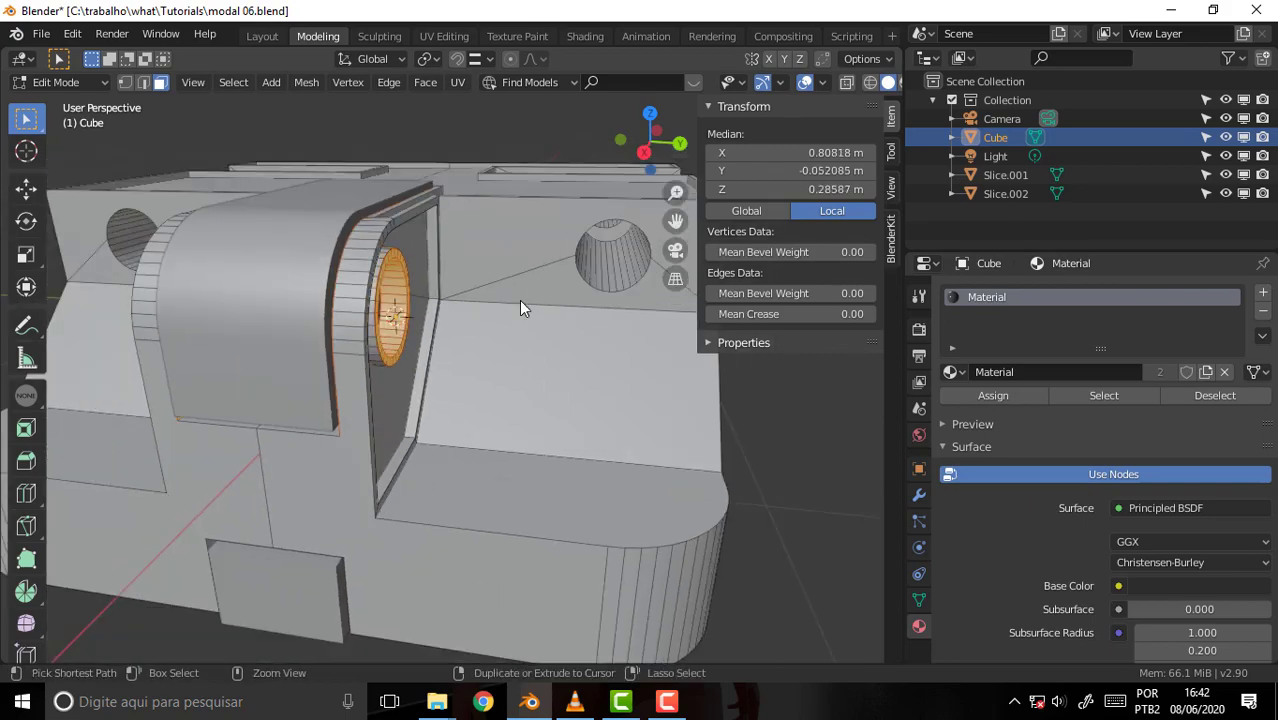
{"action": "key", "text": "ctrl+KP_Subtract"}
{"action": "middle_click_drag", "start_coordinate": [519, 300], "coordinate": [458, 305]}
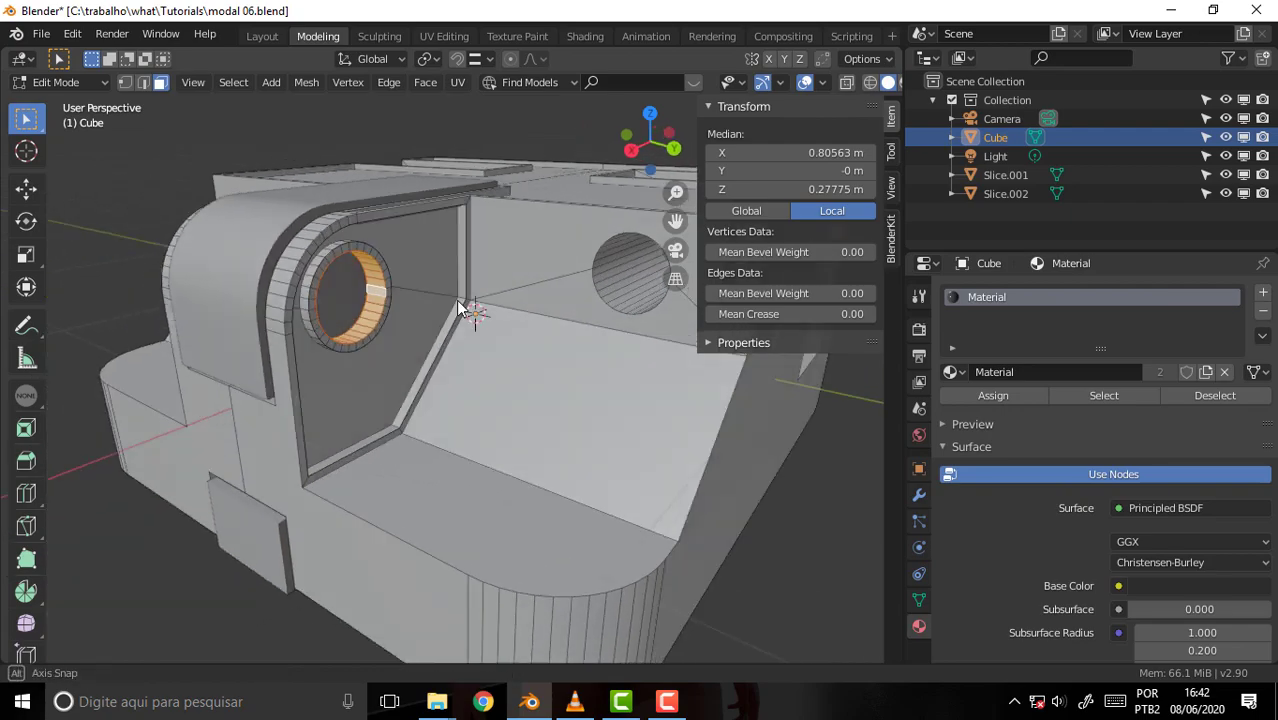
{"action": "scroll", "coordinate": [458, 305], "scroll_direction": "up", "scroll_amount": 2}
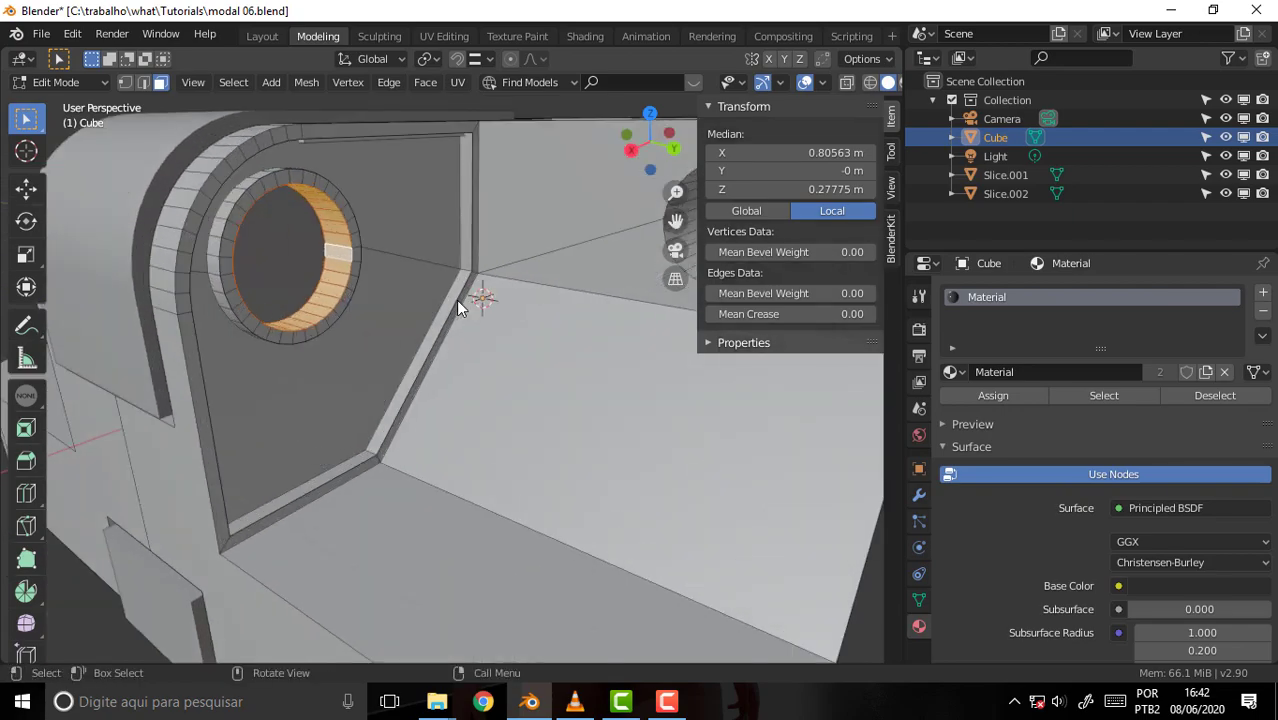
{"action": "left_click", "coordinate": [356, 232], "text": "alt"}
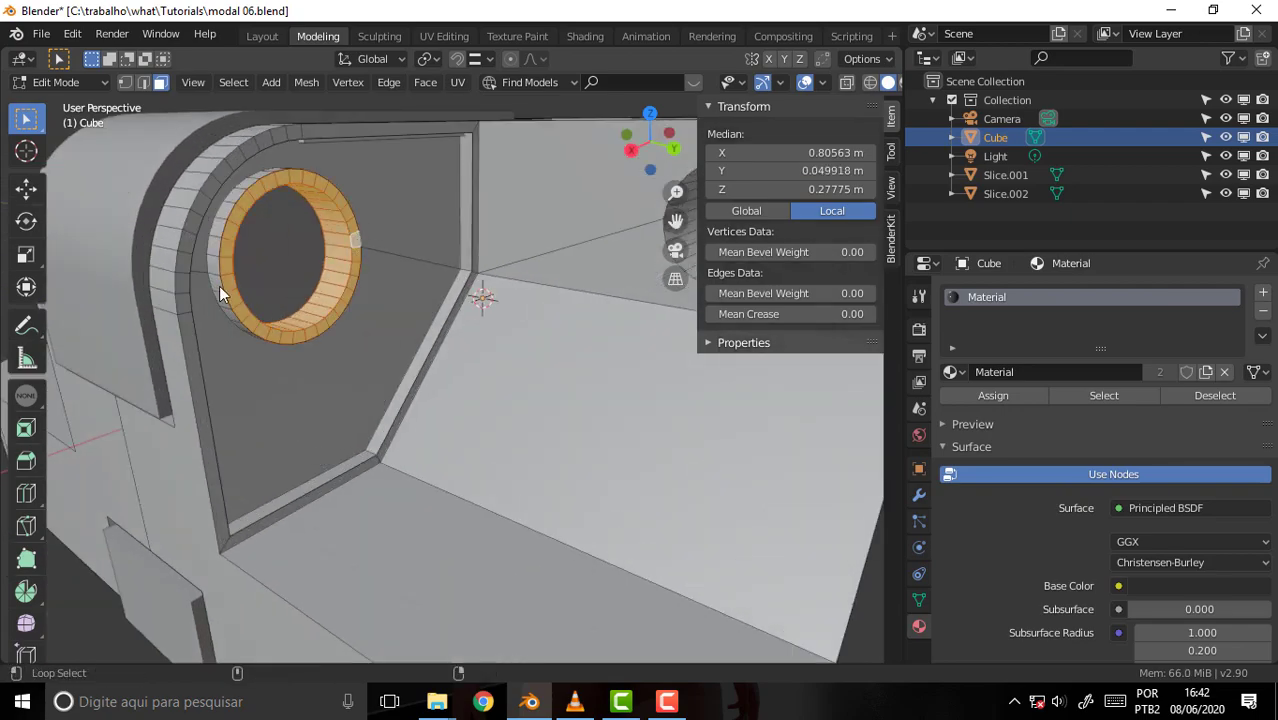
{"action": "left_click", "coordinate": [217, 292], "text": "alt"}
{"action": "mouse_move", "coordinate": [78, 618]}
{"action": "middle_mouse_down"}
{"action": "mouse_move", "coordinate": [309, 579]}
{"action": "mouse_move", "coordinate": [335, 590]}
{"action": "mouse_move", "coordinate": [276, 610]}
{"action": "middle_mouse_up"}
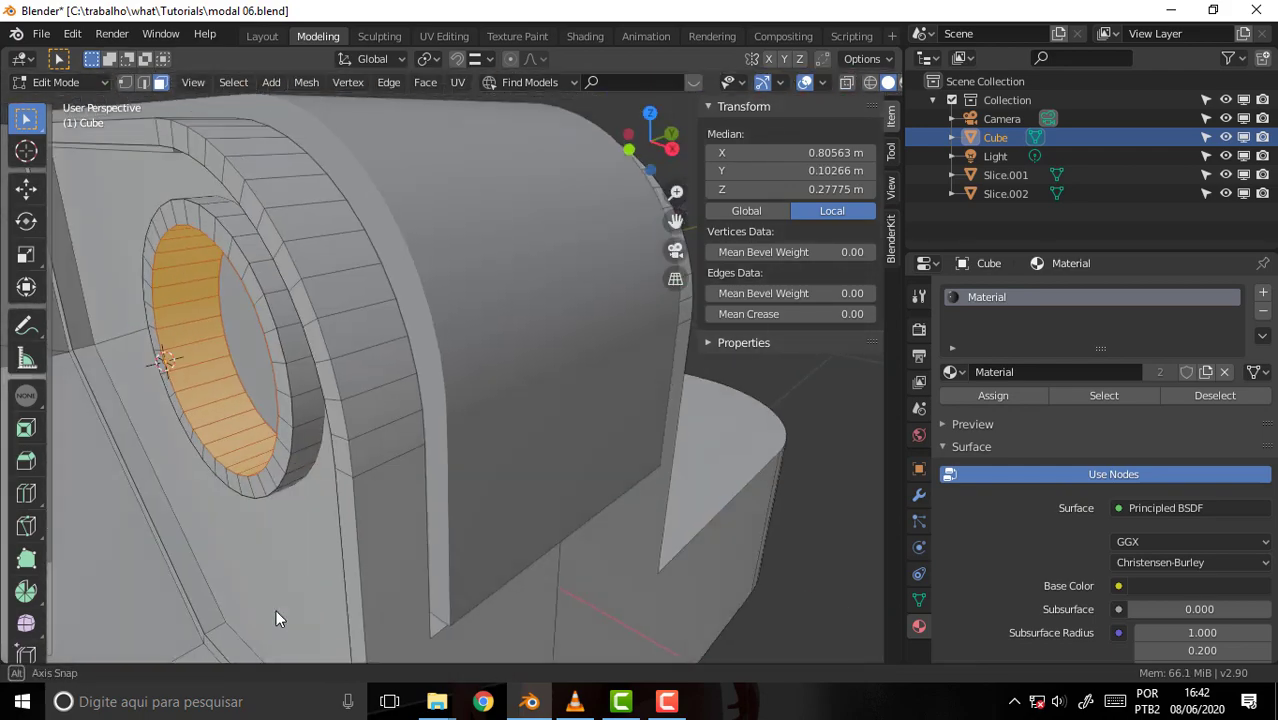
{"action": "left_click", "coordinate": [285, 452], "text": "alt+shift"}
{"action": "left_click", "coordinate": [302, 449], "text": "alt+shift"}
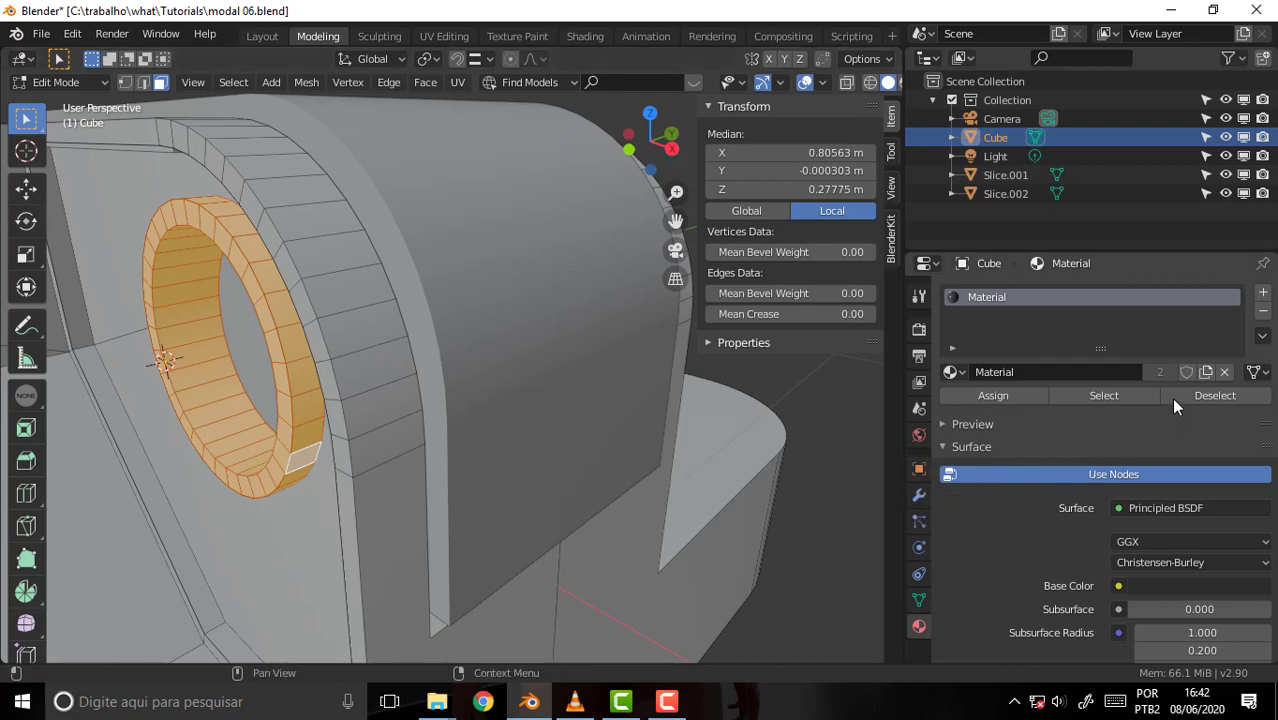
- Add a second material slot with Material.001, assign the ring faces, then deselect
{"action": "left_click", "coordinate": [1263, 294]}
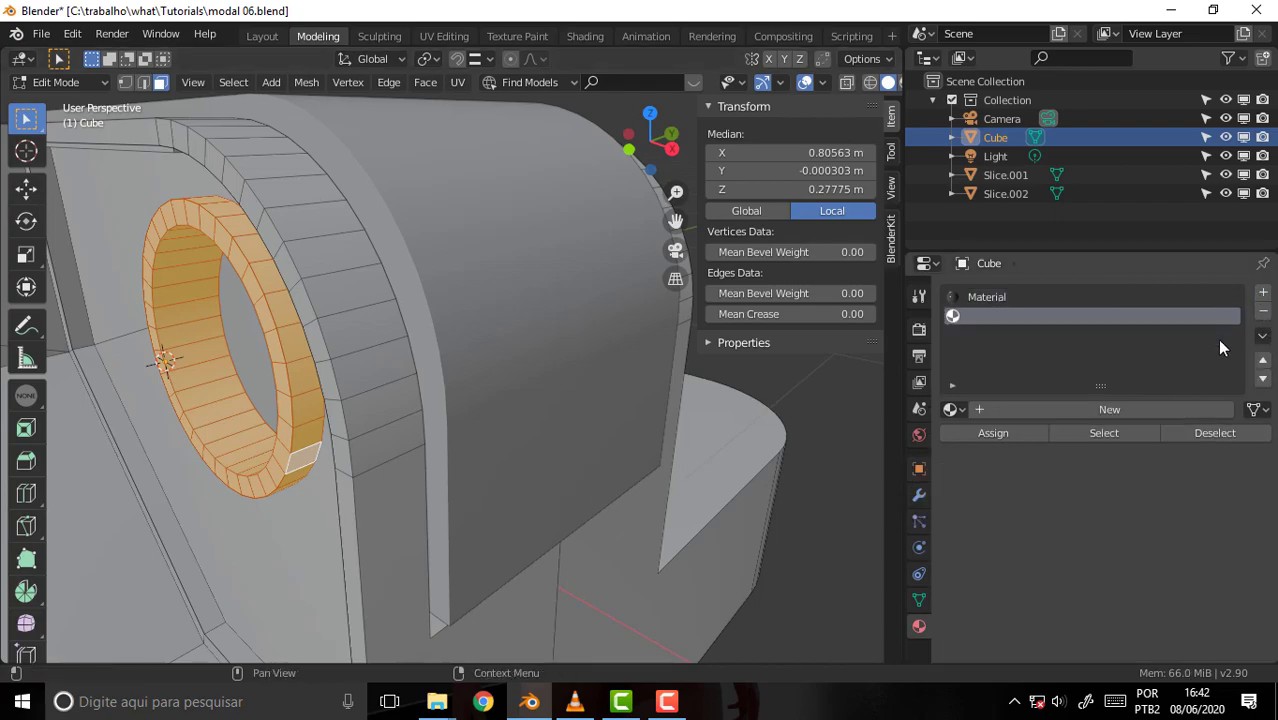
{"action": "left_click", "coordinate": [995, 429]}
{"action": "left_click", "coordinate": [955, 410]}
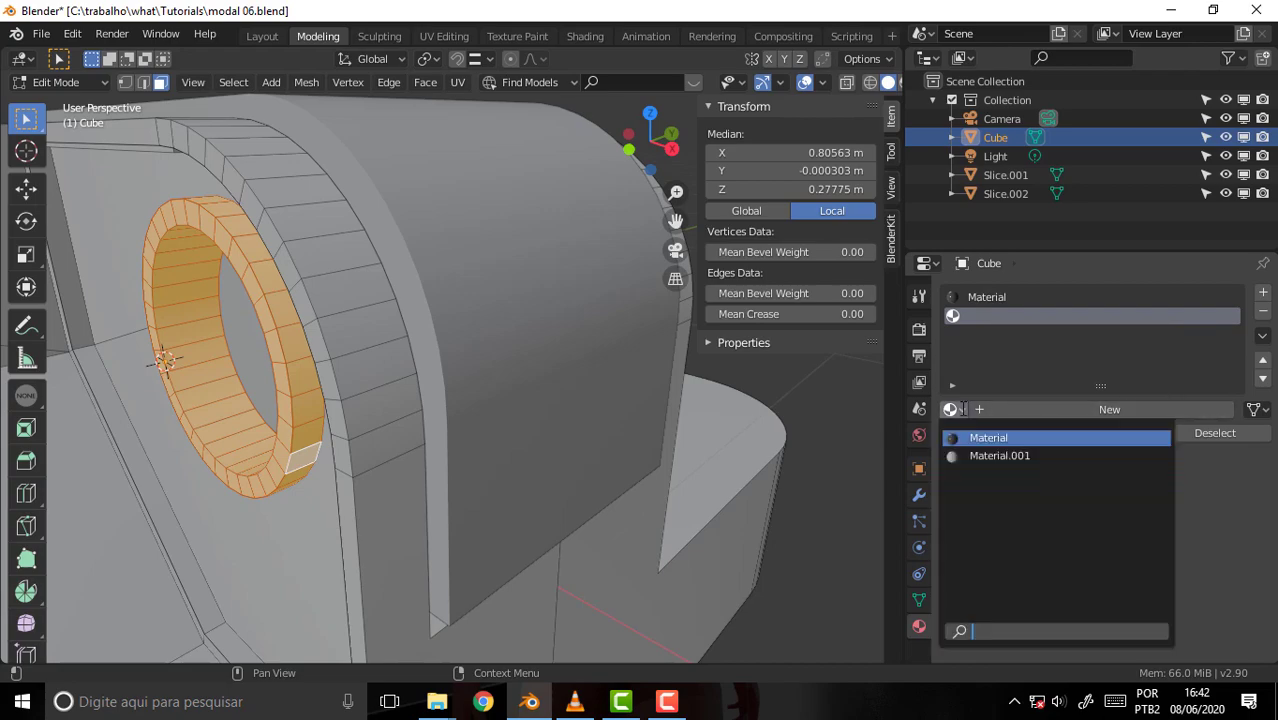
{"action": "left_click", "coordinate": [989, 456]}
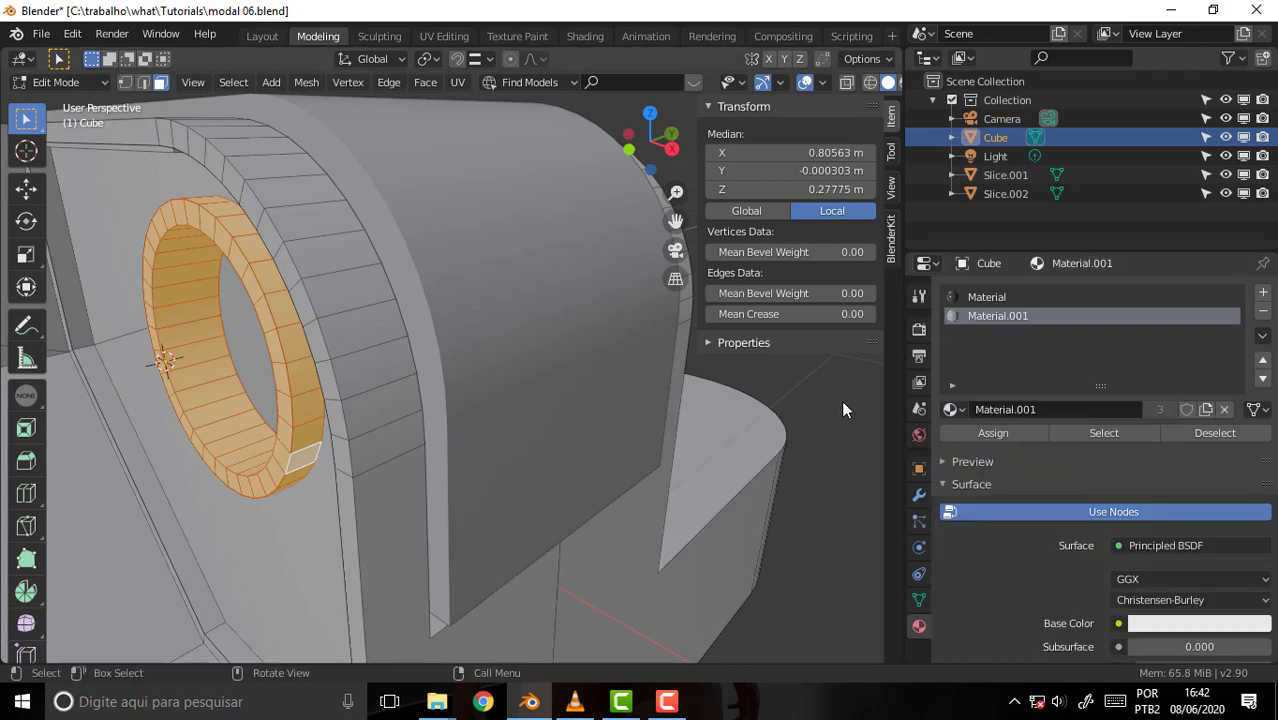
{"action": "key", "text": "alt+a"}
{"action": "left_click", "coordinate": [919, 599]}
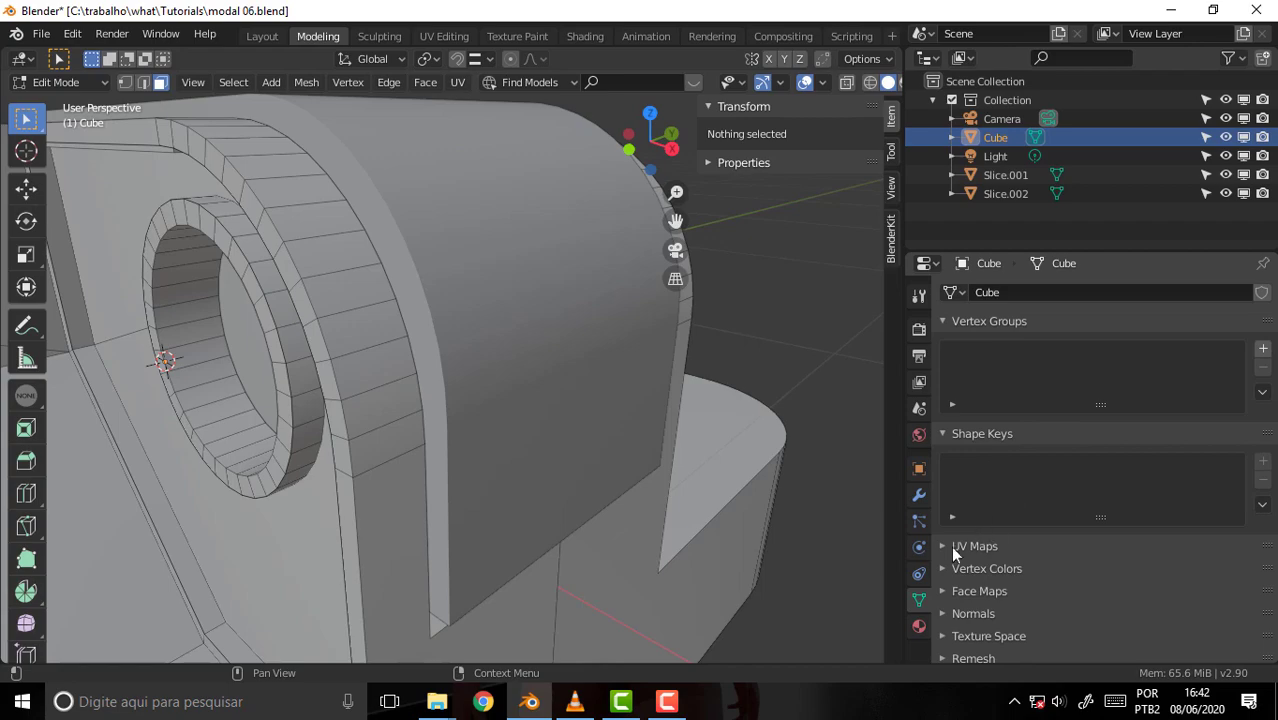
- Expand the UV Maps panel and switch the viewport to Rendered shading
{"action": "left_click", "coordinate": [960, 546]}
{"action": "scroll", "coordinate": [775, 343], "scroll_direction": "down", "scroll_amount": 5}
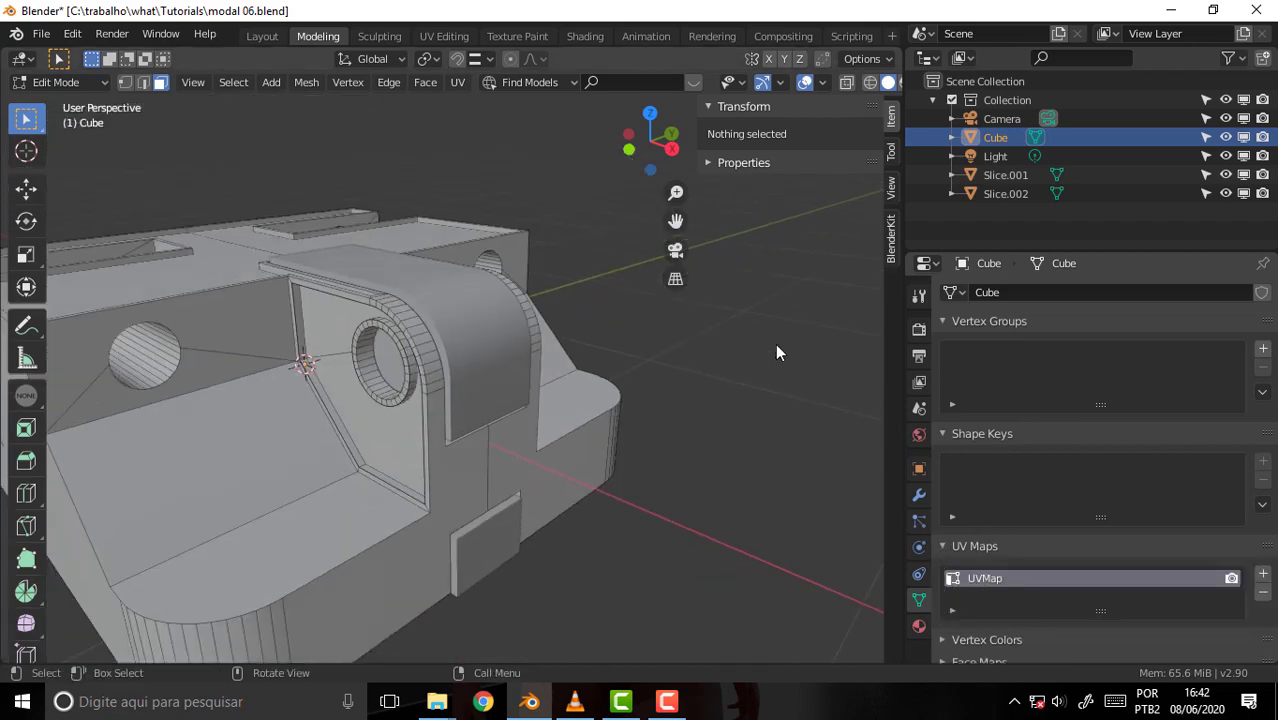
{"action": "key", "text": "z"}
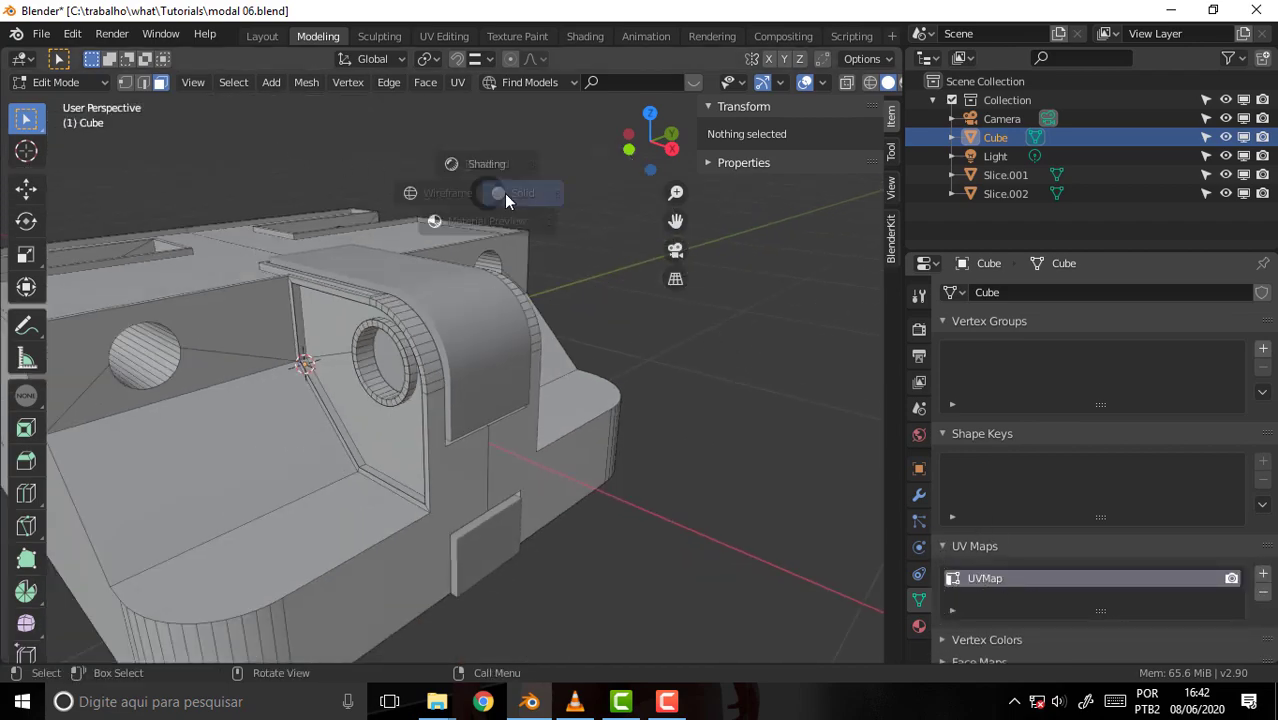
{"action": "key", "text": "z"}
{"action": "key", "text": "z"}
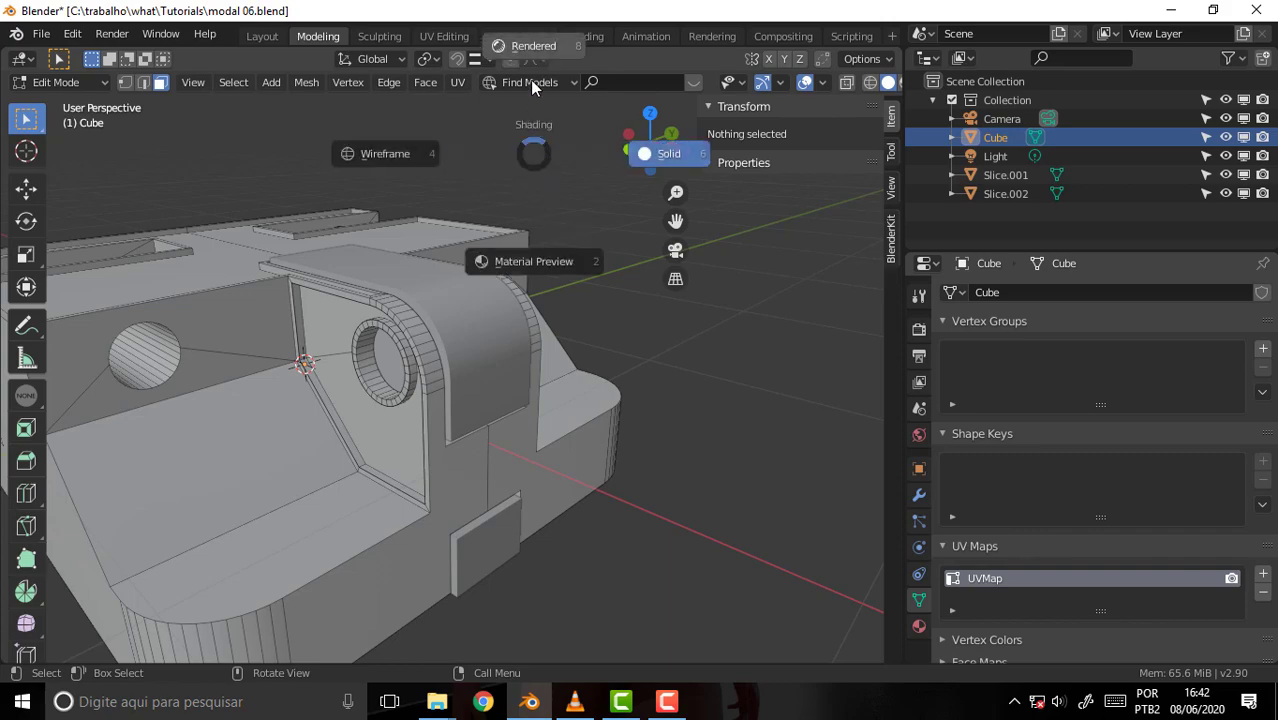
{"action": "left_click", "coordinate": [531, 45]}
{"action": "mouse_move", "coordinate": [680, 305]}
{"action": "middle_mouse_down"}
{"action": "mouse_move", "coordinate": [613, 328]}
{"action": "mouse_move", "coordinate": [676, 291]}
{"action": "mouse_move", "coordinate": [712, 331]}
{"action": "middle_mouse_up"}
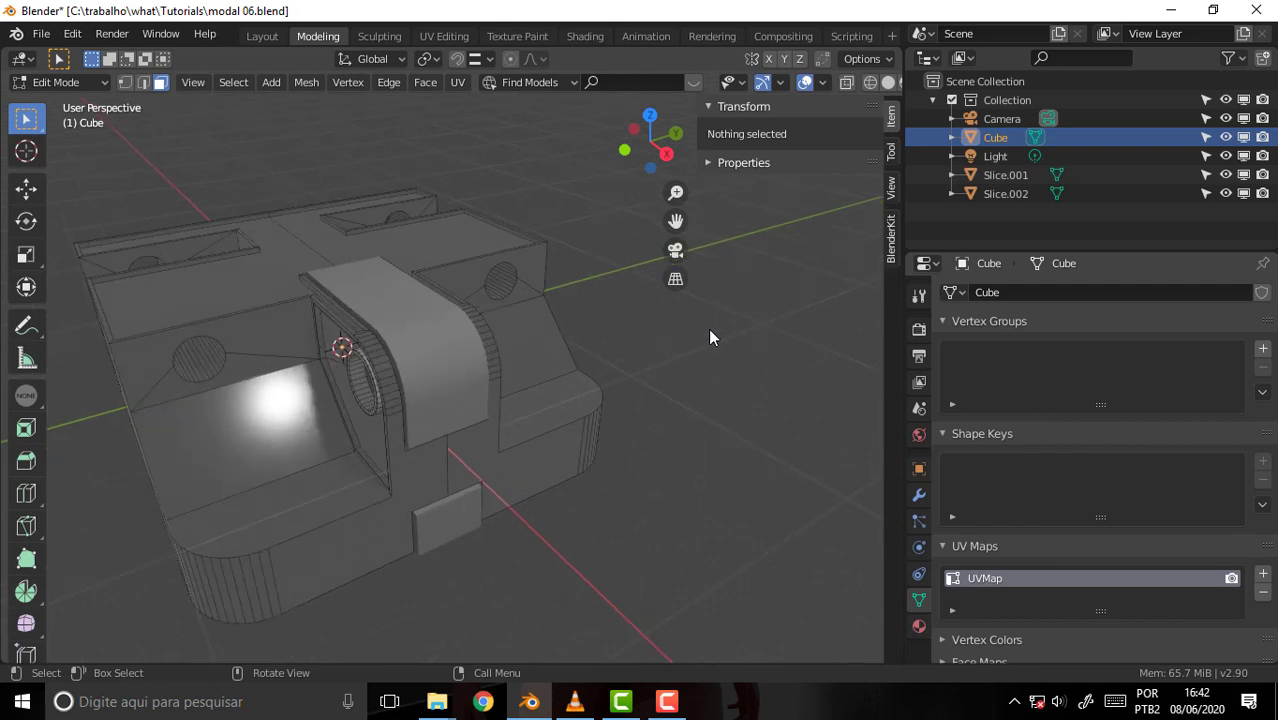
- Return the Cube to Object Mode and orbit to inspect the light-grey hinge on the black body
{"action": "left_click", "coordinate": [62, 80]}
{"action": "left_click", "coordinate": [60, 98]}
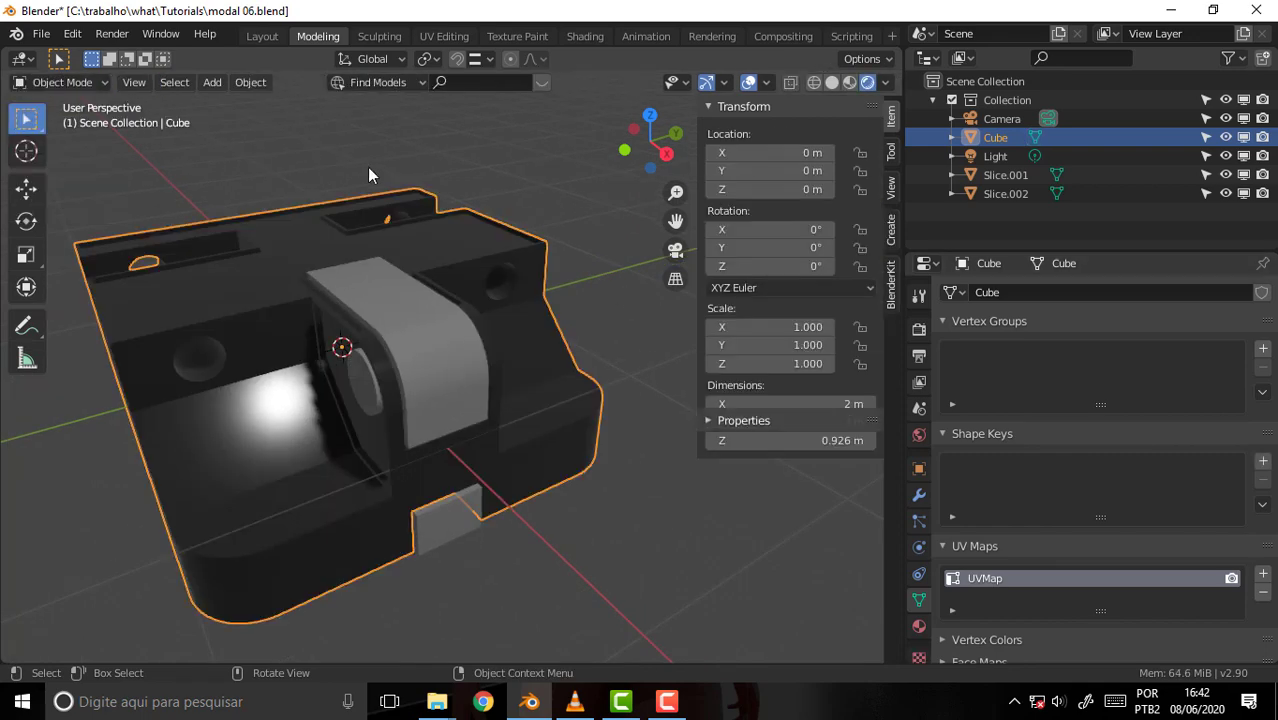
{"action": "mouse_move", "coordinate": [460, 181]}
{"action": "middle_mouse_down"}
{"action": "mouse_move", "coordinate": [507, 101]}
{"action": "mouse_move", "coordinate": [194, 188]}
{"action": "mouse_move", "coordinate": [483, 185]}
{"action": "mouse_move", "coordinate": [426, 167]}
{"action": "middle_mouse_up"}
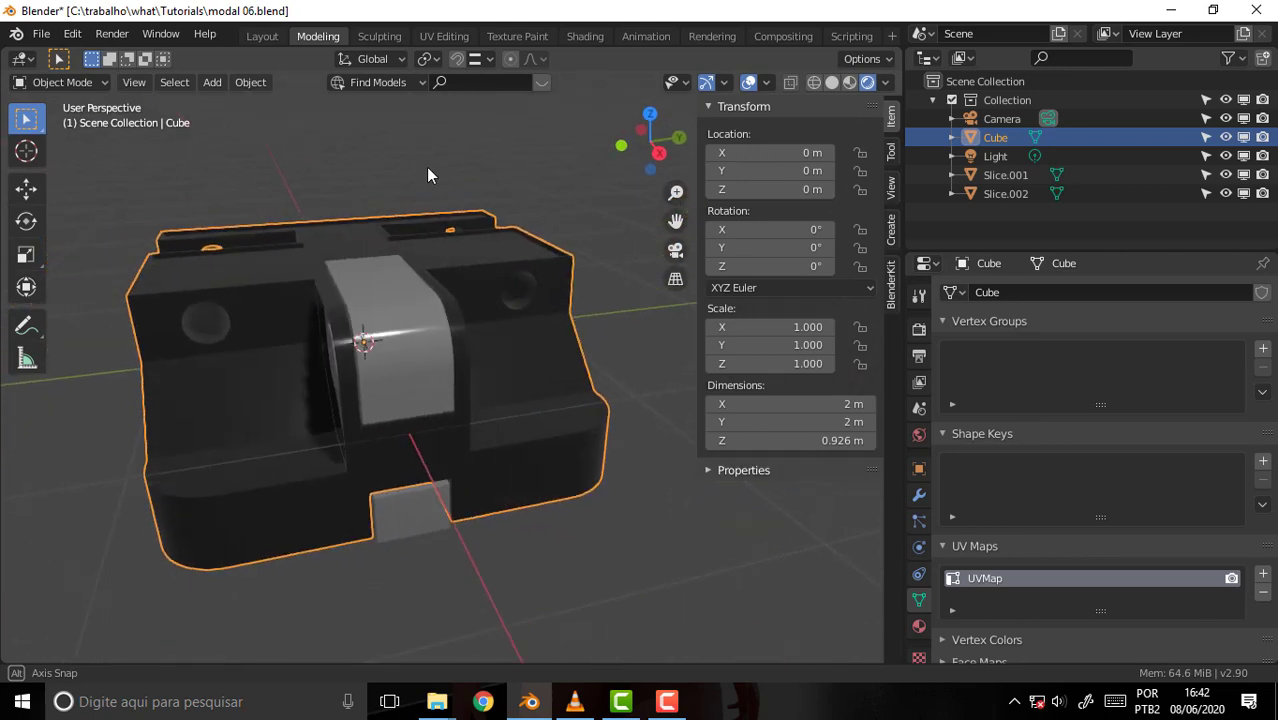
{"action": "left_click", "coordinate": [666, 703]}
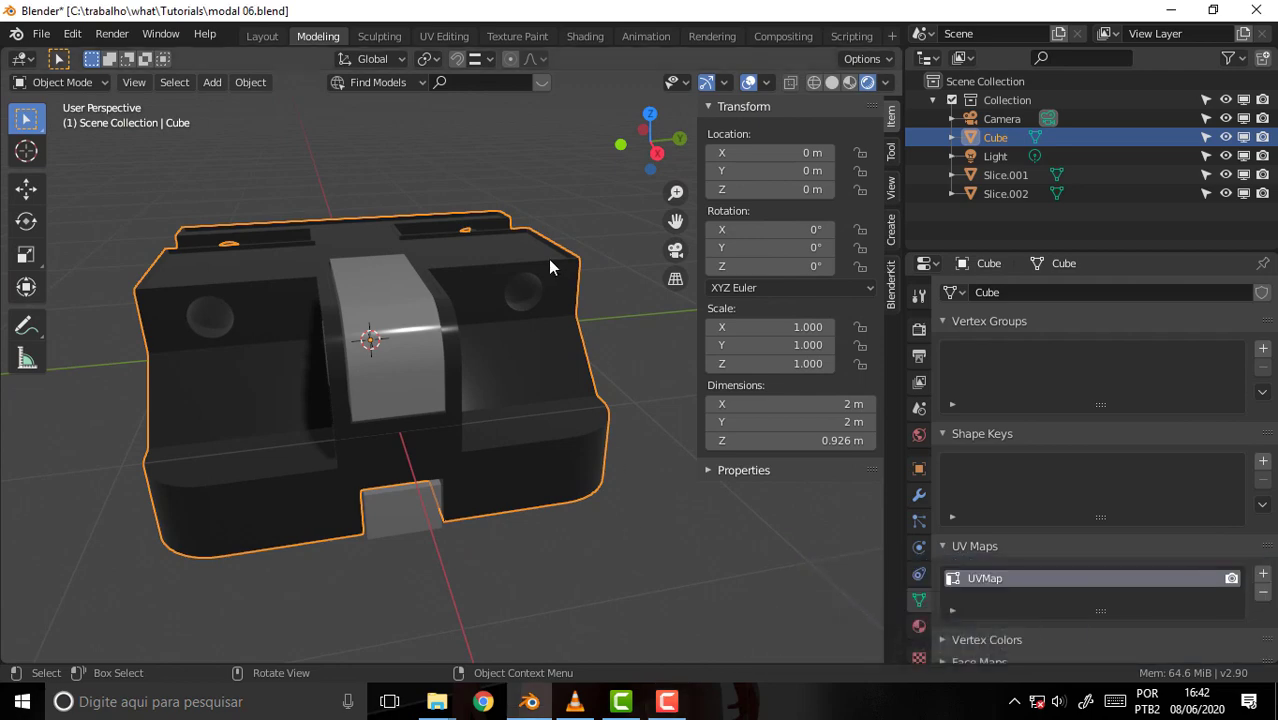
{"action": "mouse_move", "coordinate": [548, 259]}
{"action": "middle_mouse_down"}
{"action": "mouse_move", "coordinate": [436, 247]}
{"action": "mouse_move", "coordinate": [513, 250]}
{"action": "mouse_move", "coordinate": [588, 231]}
{"action": "mouse_move", "coordinate": [574, 230]}
{"action": "mouse_move", "coordinate": [566, 203]}
{"action": "mouse_move", "coordinate": [566, 231]}
{"action": "middle_mouse_up"}
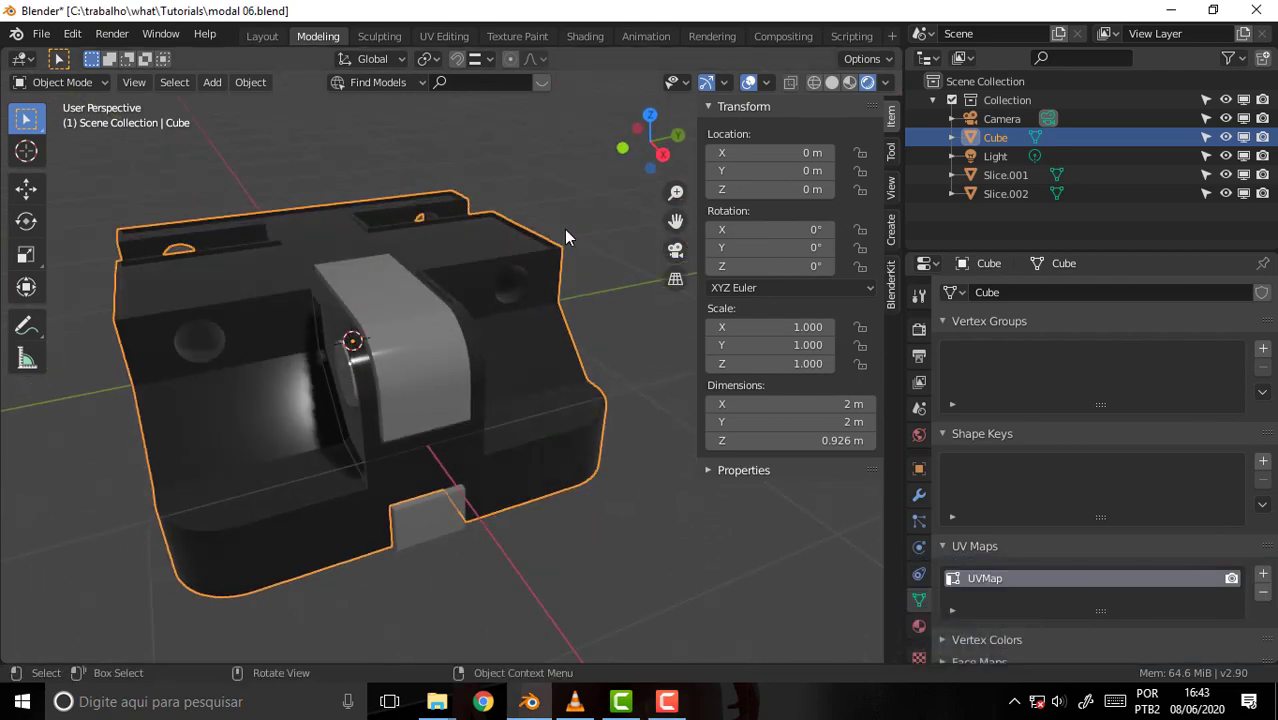